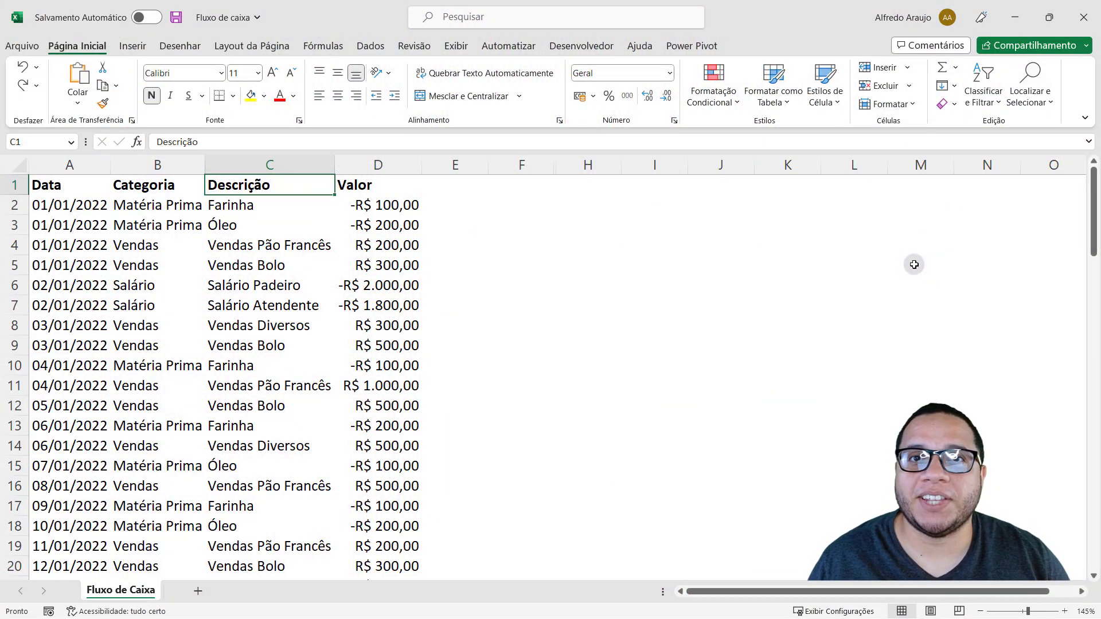
- Examine the extent of the cash flow data from the Data header to the last record, returning to cell A1
key("Left")
key("Left")
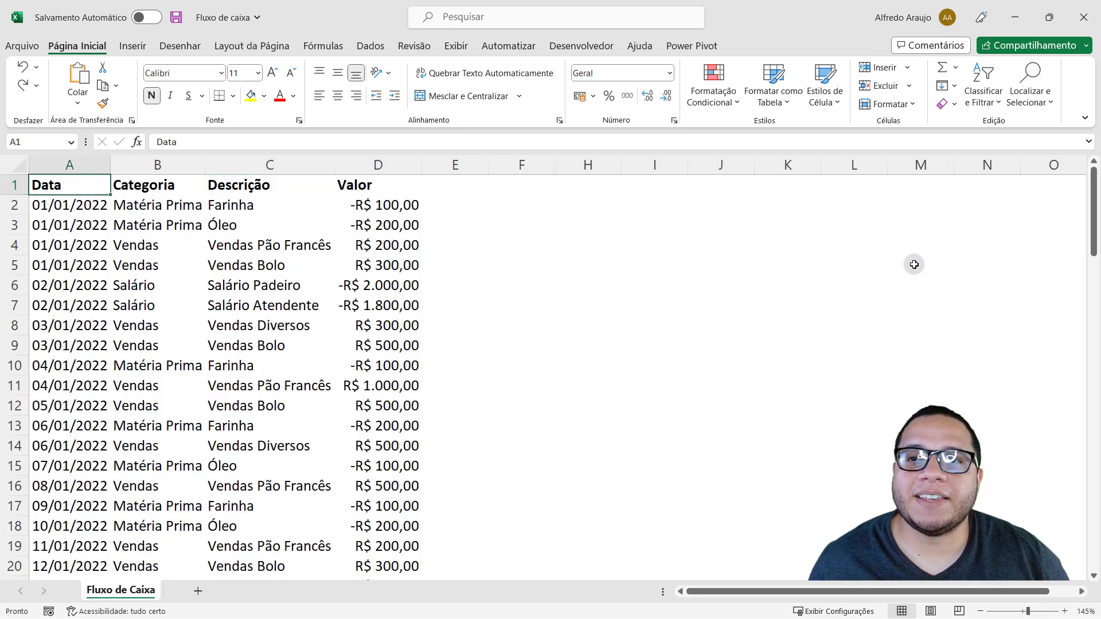
key("Down")
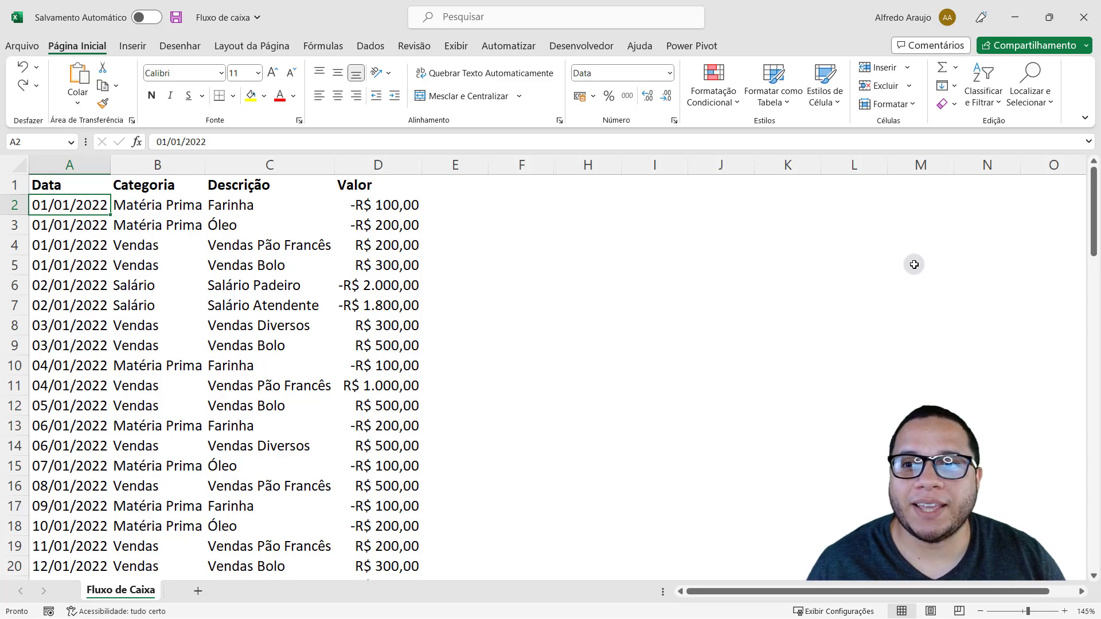
key("ctrl+Down")
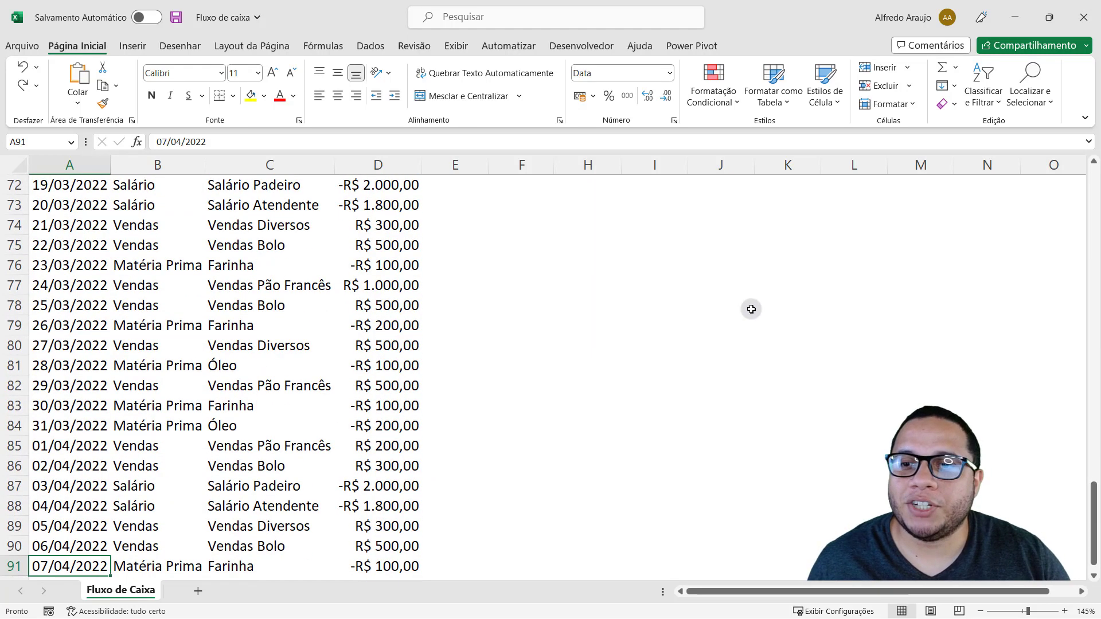
scroll(172, 459, "down", 3)
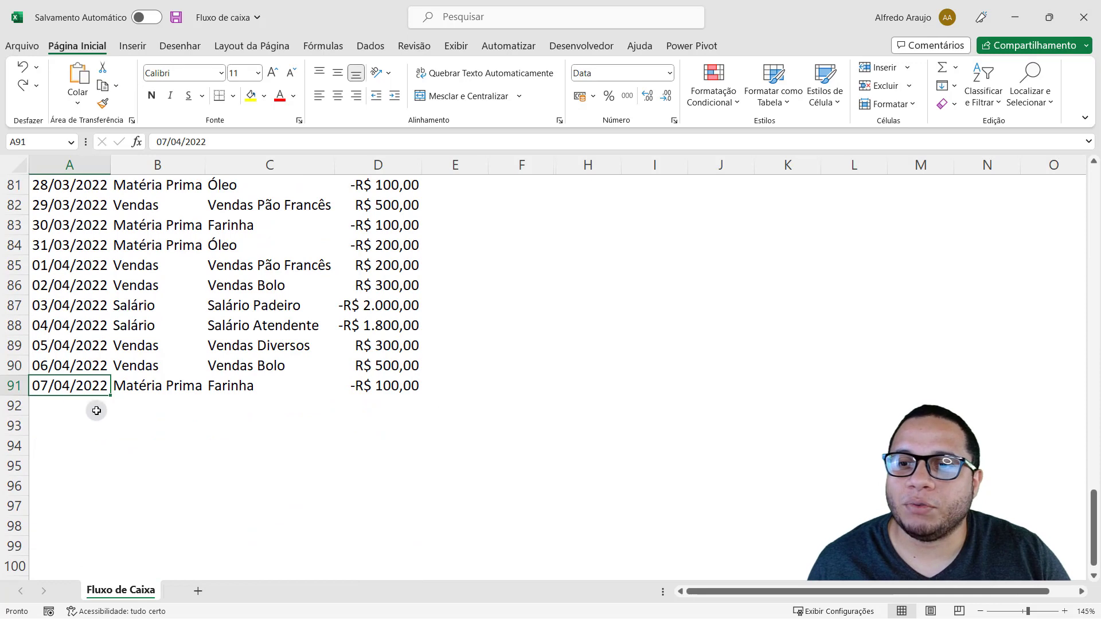
left_click(73, 350)
key("ctrl+Up")
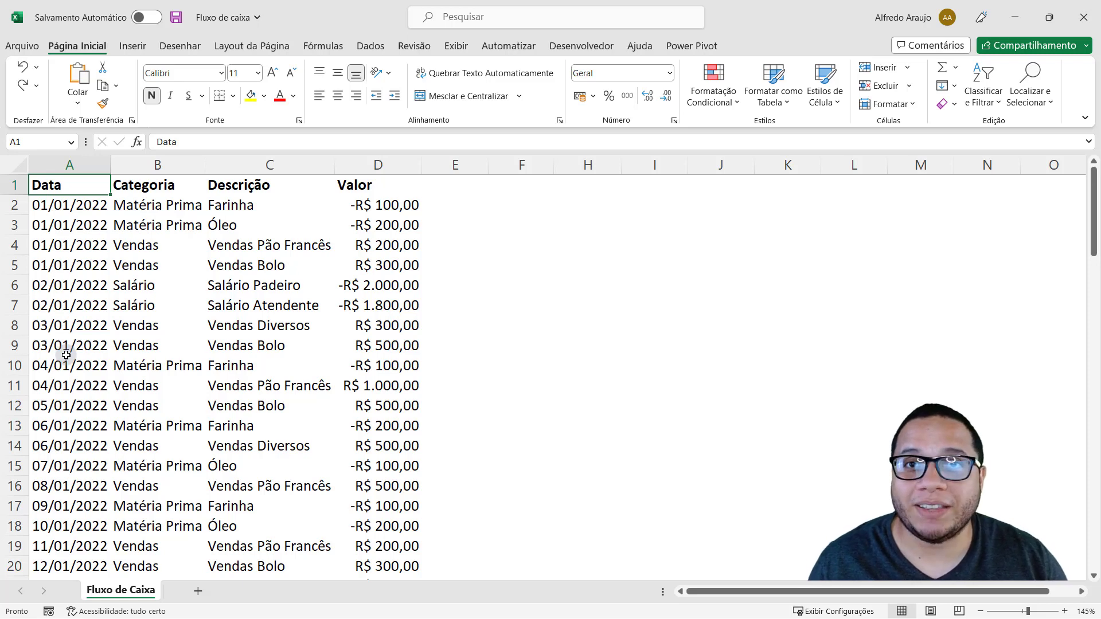
- Turn on filters for the header row of the cash flow data
key("Down")
key("Down")
key("Down")
key("Down")
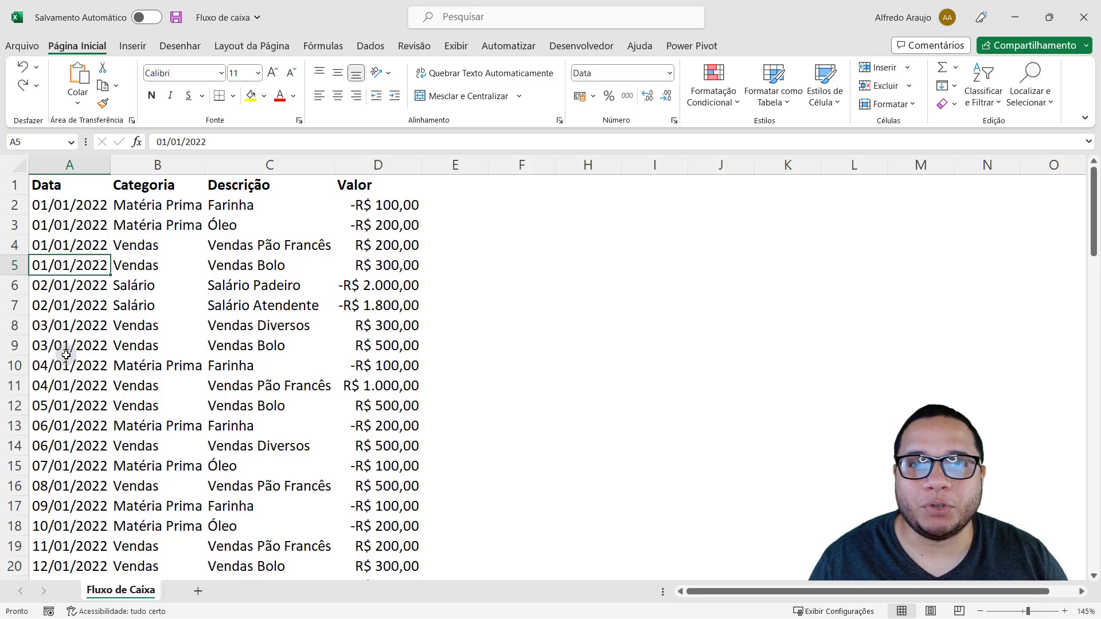
key("ctrl+shift+l")
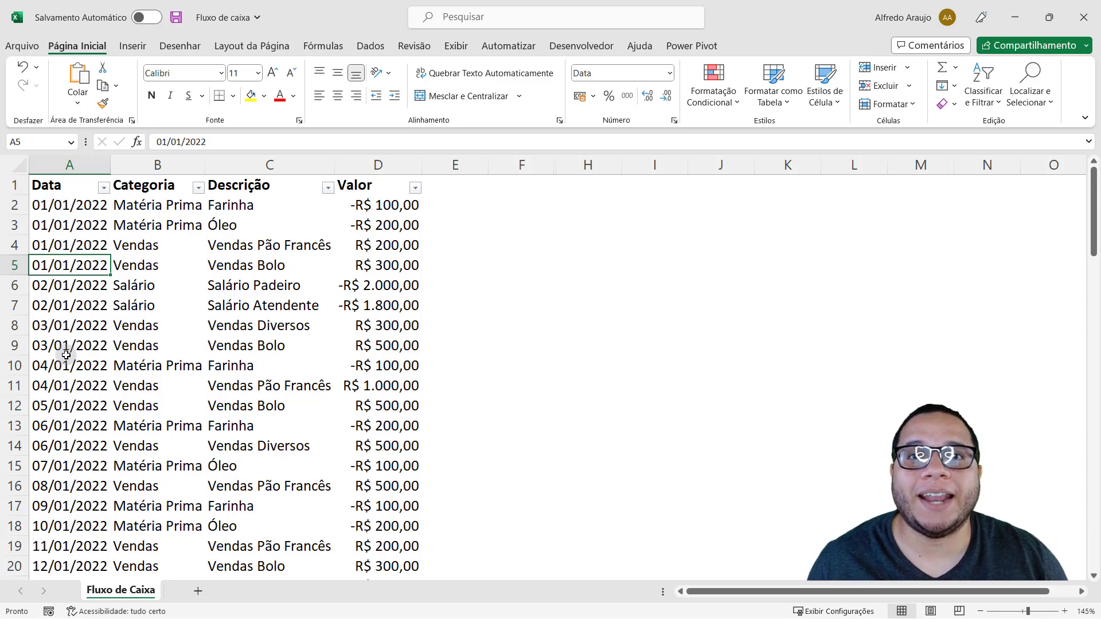
key("Right")
key("Right")
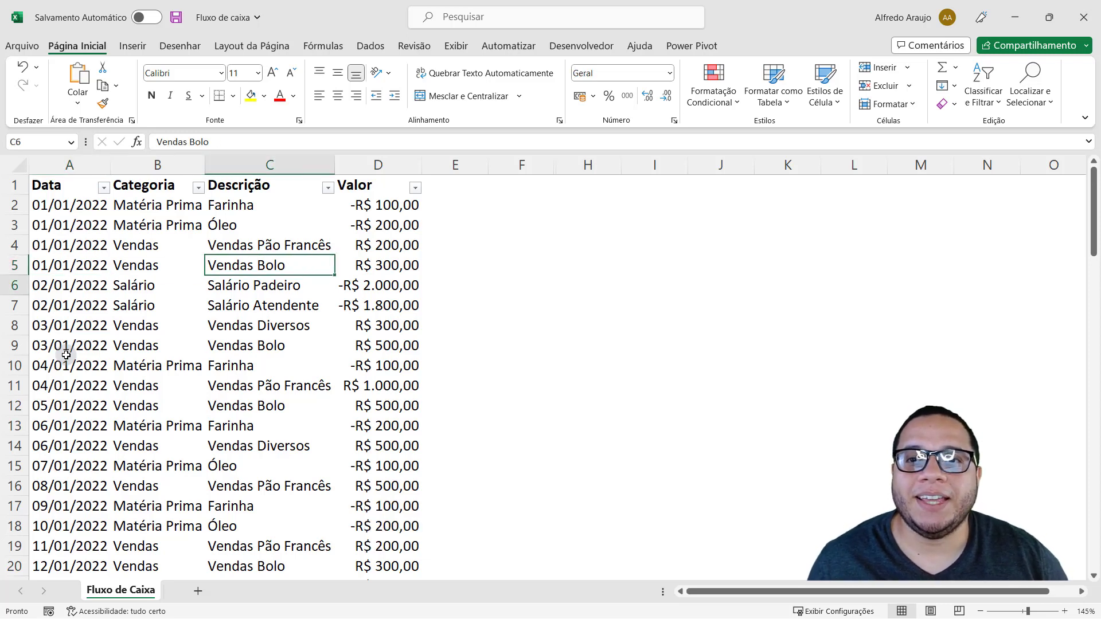
key("Down")
key("Down")
key("Down")
key("Down")
key("Down")
- Select the Data header cell A1 and turn the header filters off and on again several times
key("Left")
key("Left")
key("ctrl+Up")
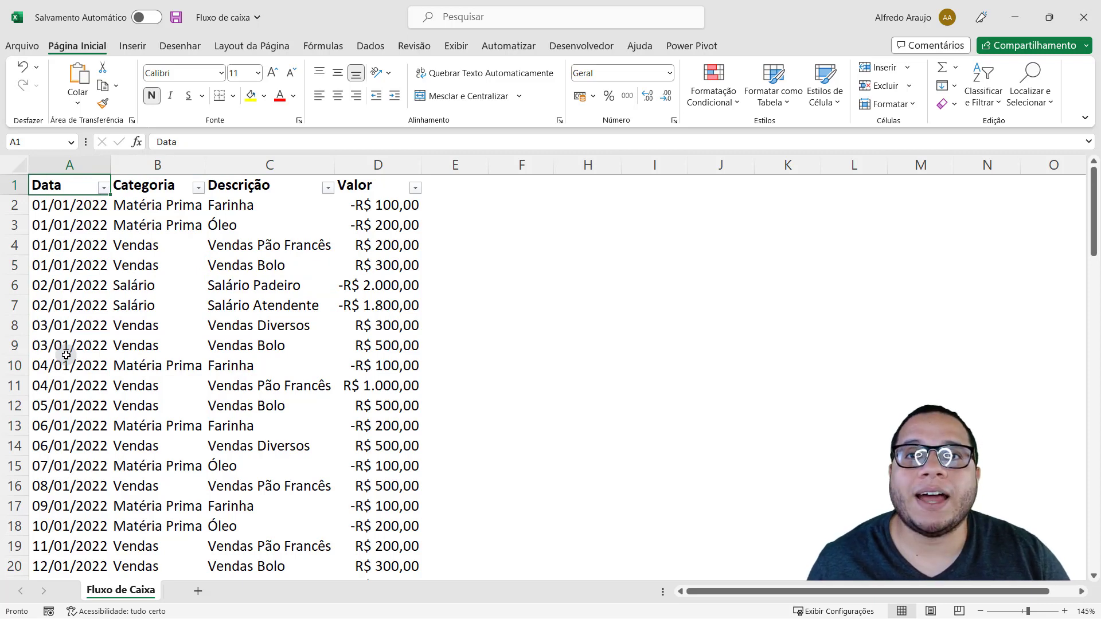
key("ctrl+shift+l")
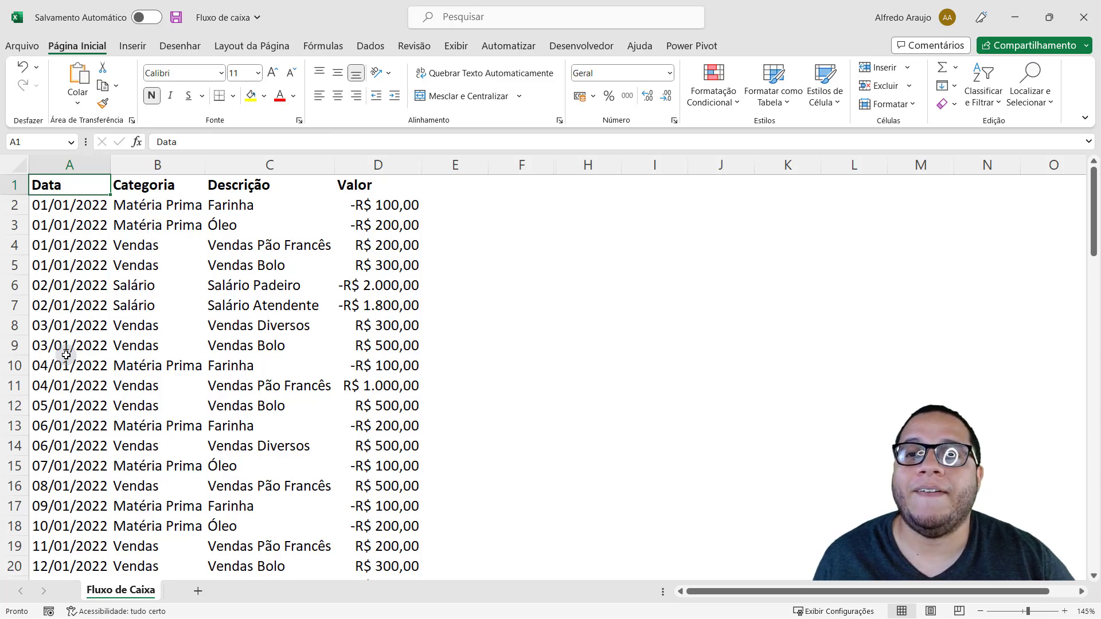
key("ctrl+shift+l")
key("ctrl+shift+l")
key("ctrl+shift+l")
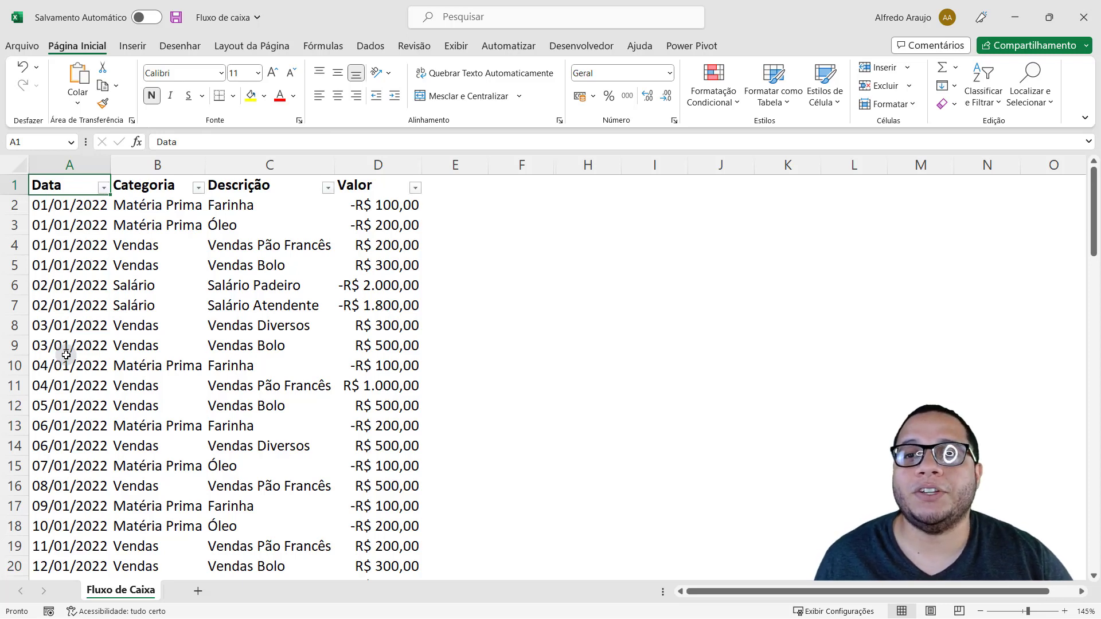
key("ctrl+shift+l")
key("ctrl+shift+l")
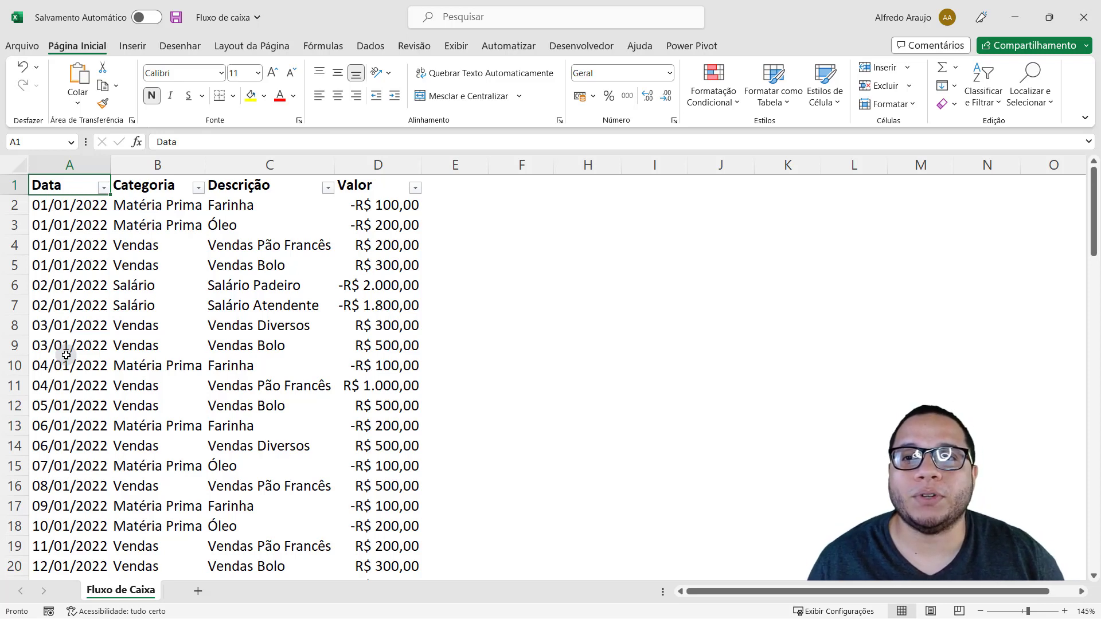
- Open the filter options of the Categoria column and deselect all of its values
key("Right")
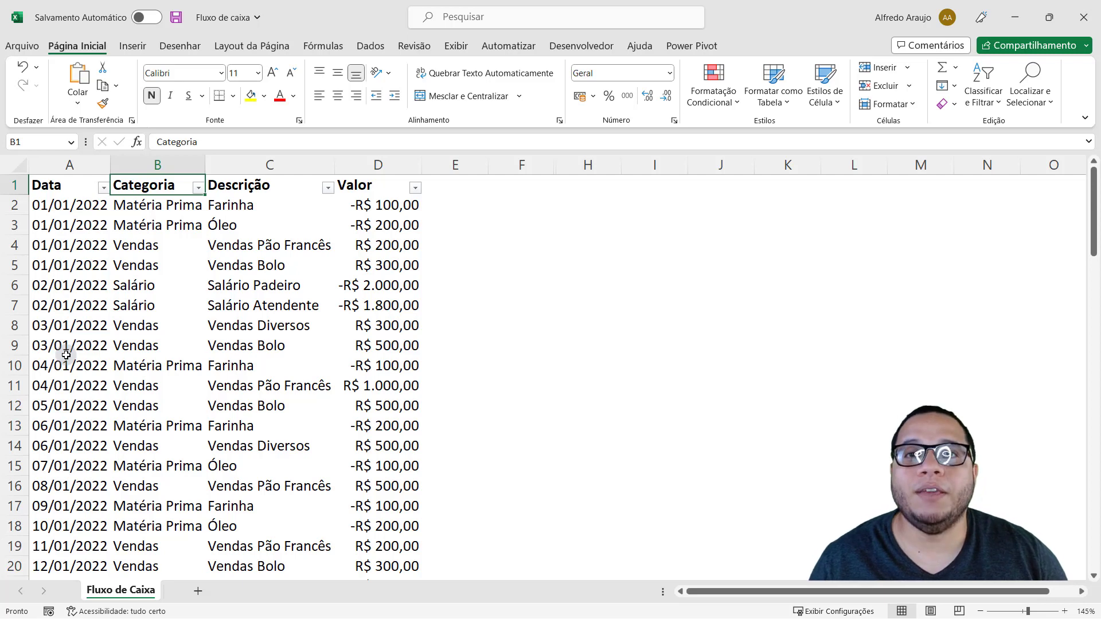
key("alt+Down")
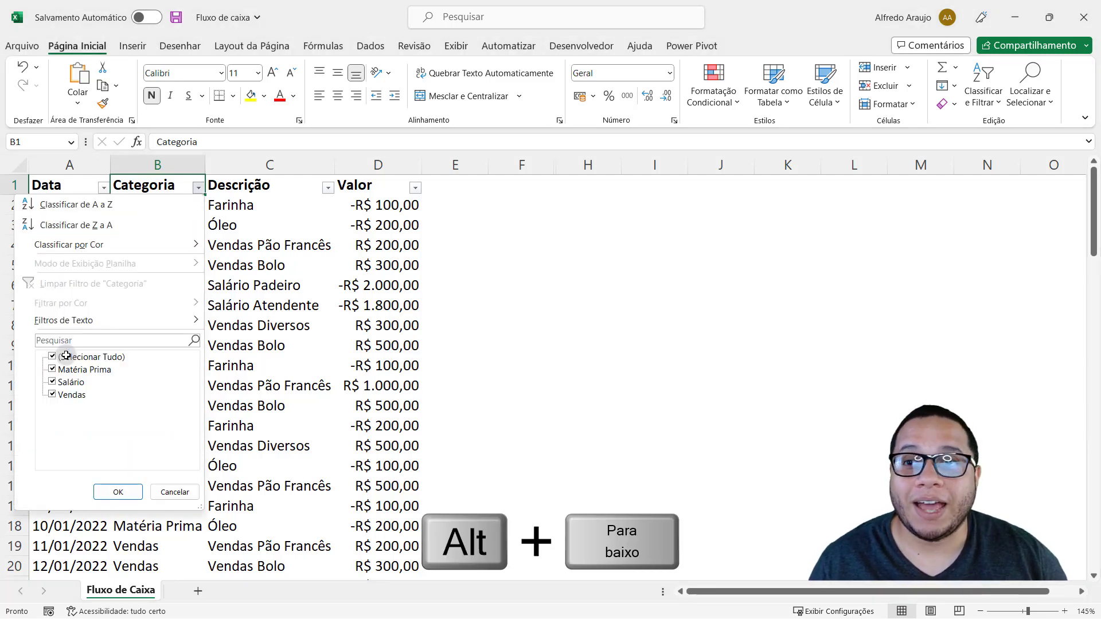
key("Down")
key("Down")
key("Down")
key("Down")
key("Down")
key("Down")
key("Down")
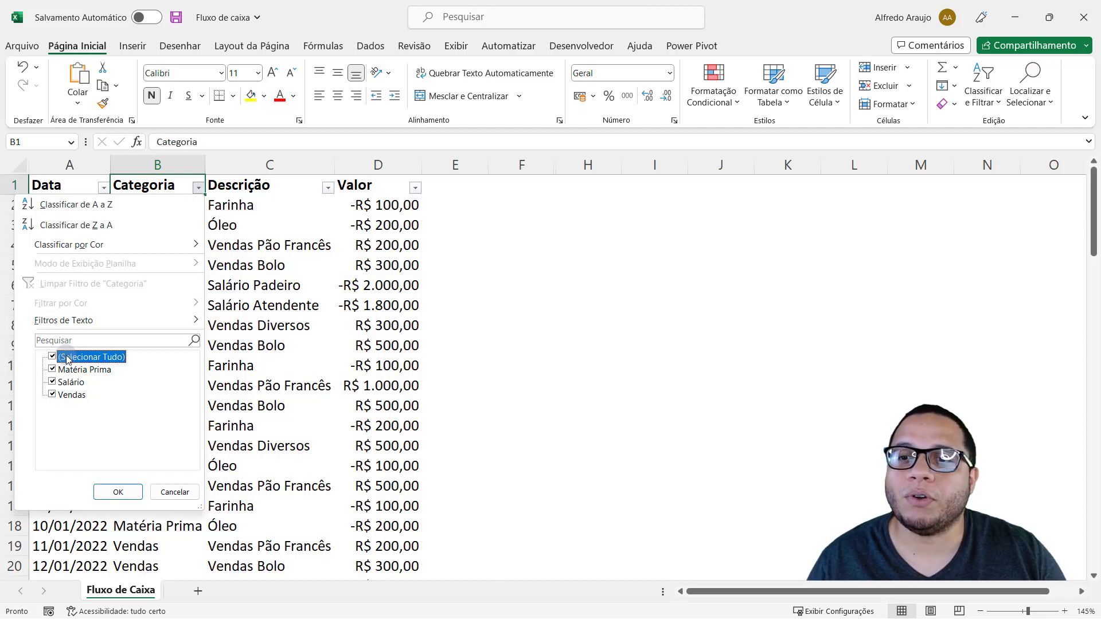
key("Down")
key("Down")
key("Down")
key("Down")
key("Down")
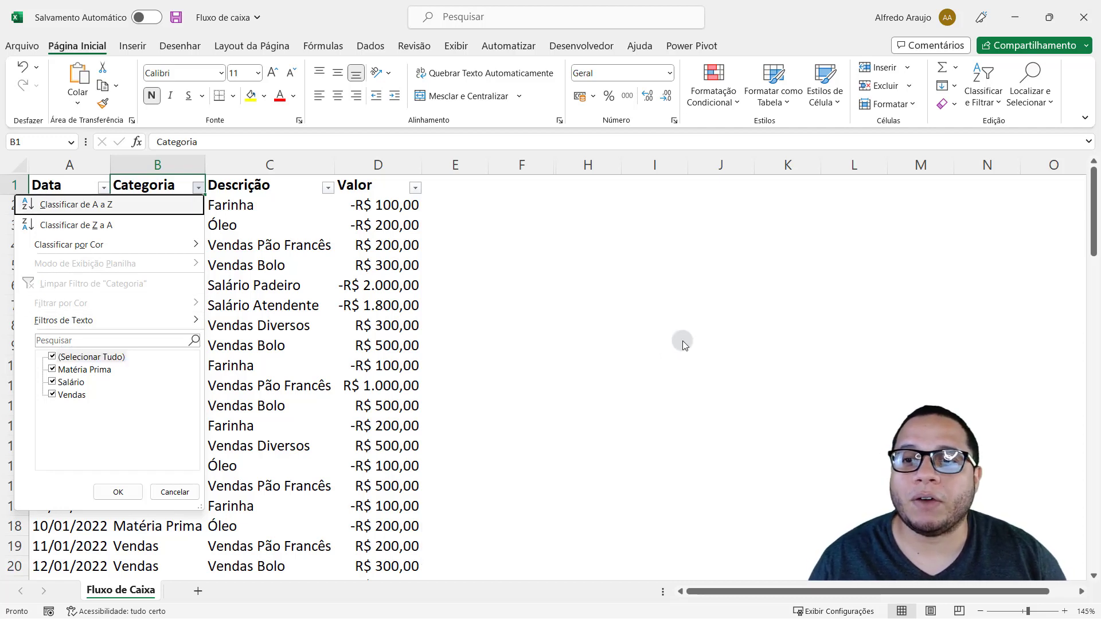
key("Down")
key("Down")
key("Down")
key("Down")
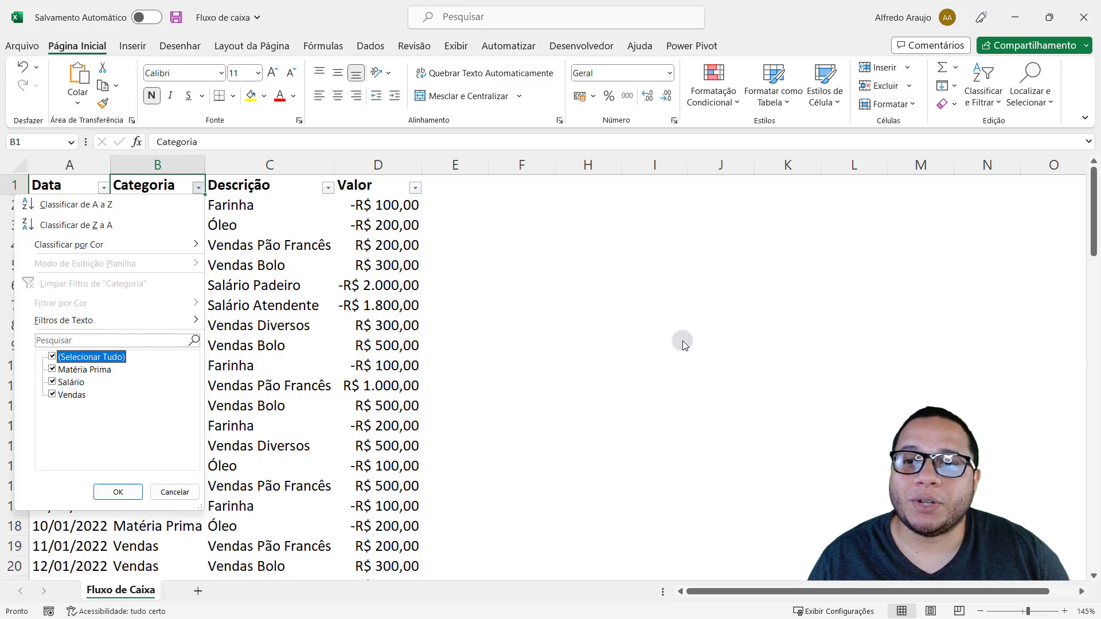
key("space")
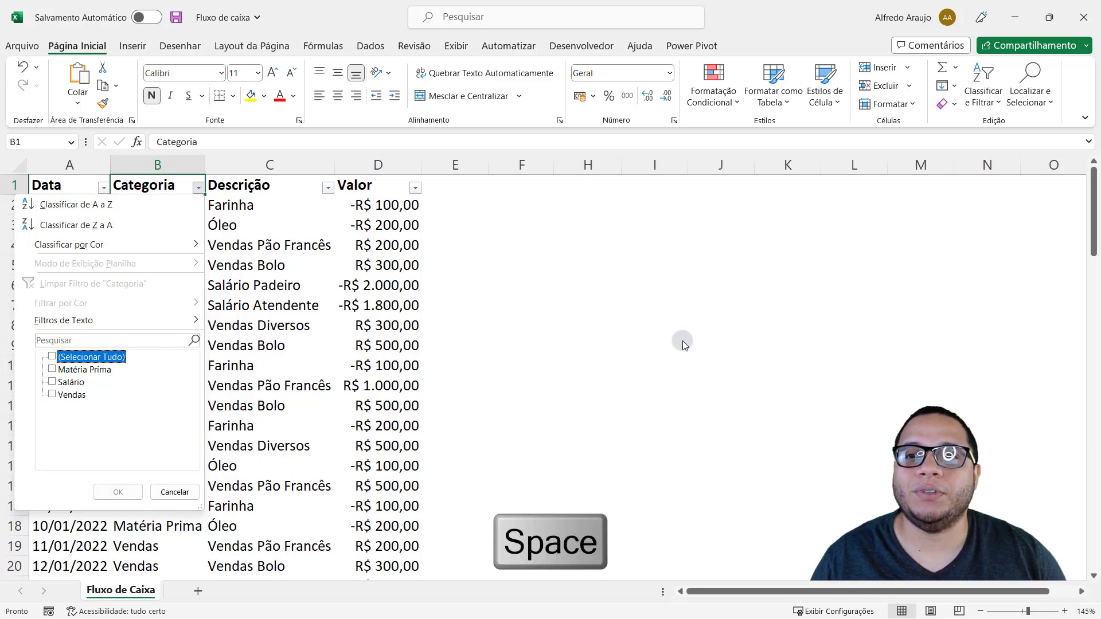
- Choose only Vendas in the Categoria filter and apply it
key("Down")
key("Down")
key("Down")
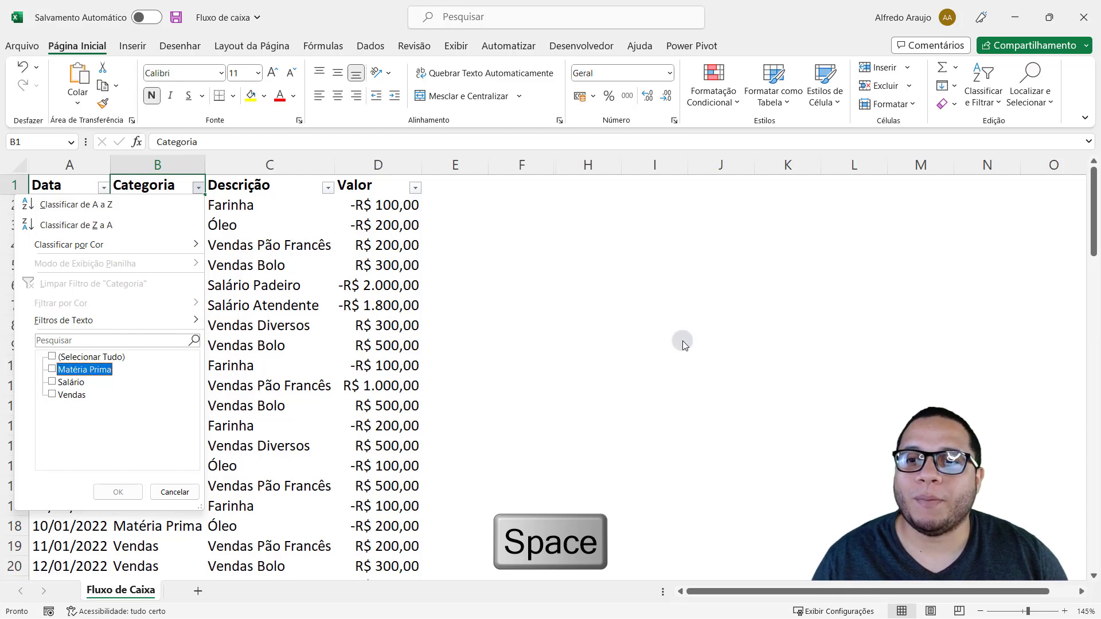
key("space")
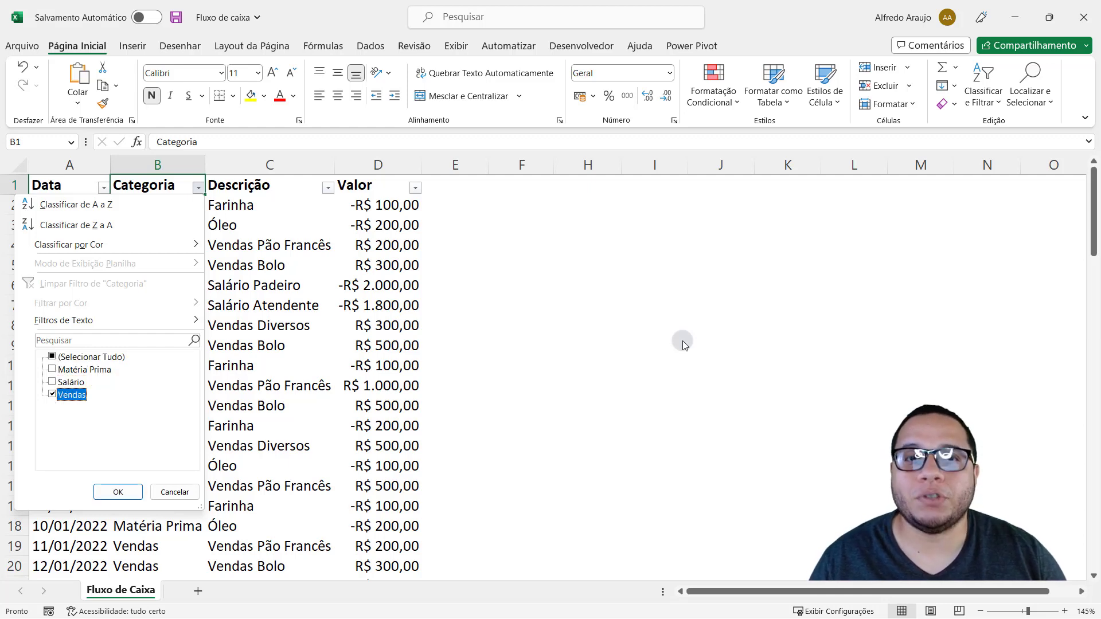
key("Return")
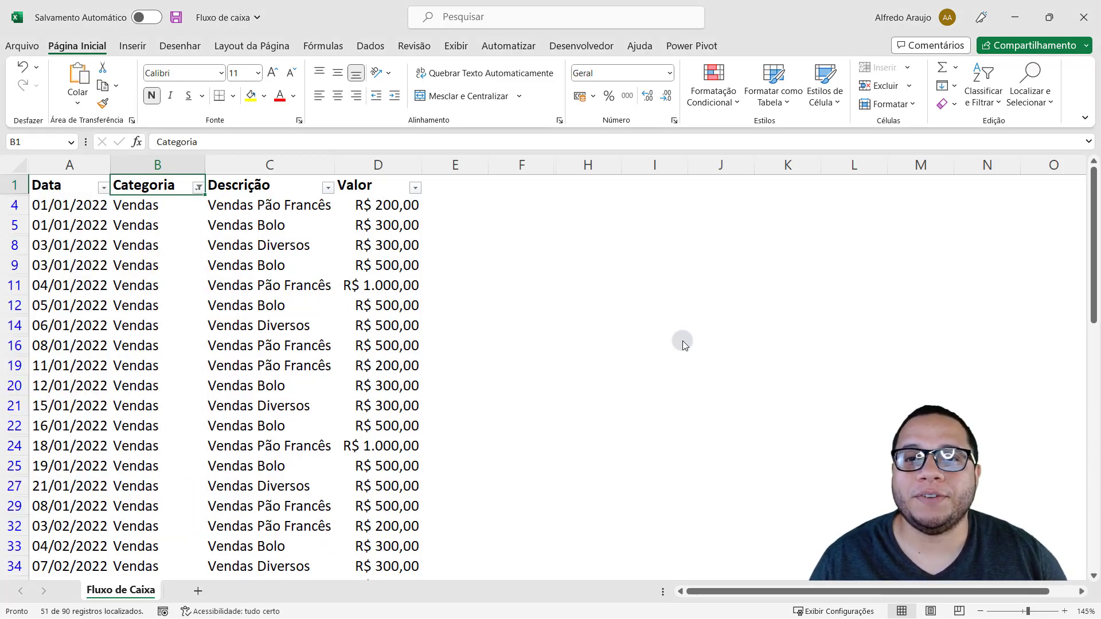
- Open the filter options of the Descrição column and deselect all of its values
key("Right")
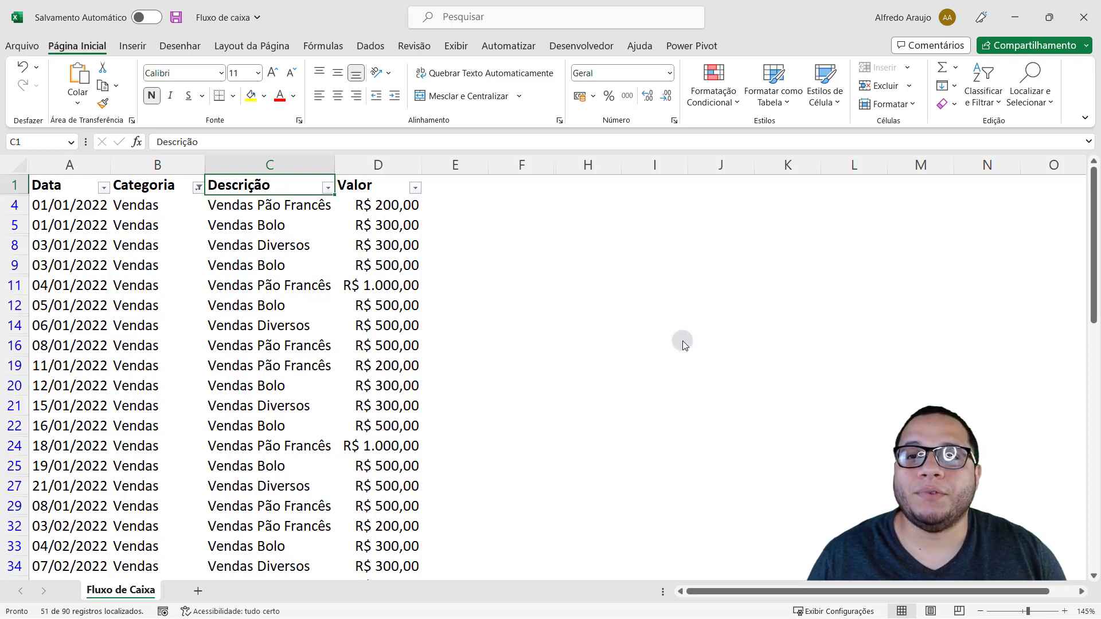
key("alt+Down")
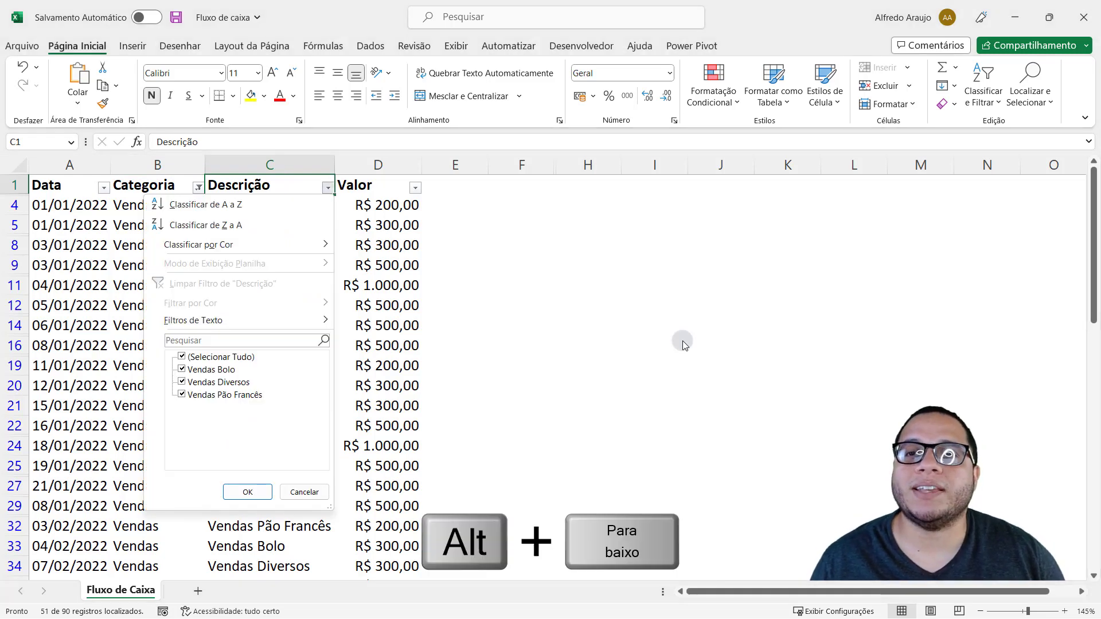
key("Down")
key("Down")
key("Down")
key("Down")
key("Down")
key("Down")
key("Down")
key("Down")
key("Down")
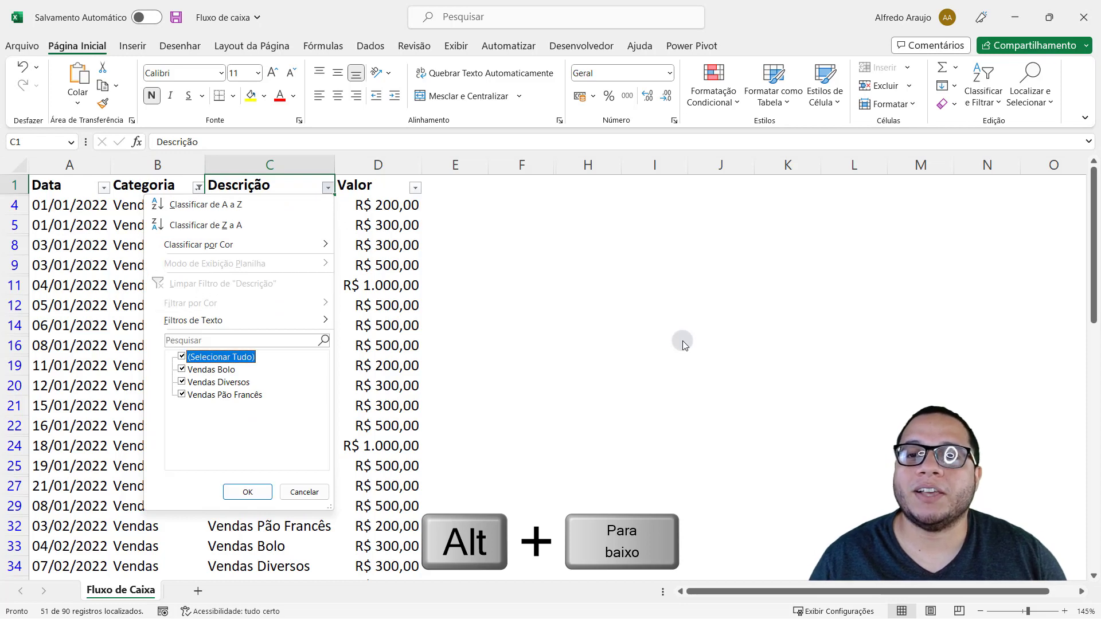
key("space")
- Choose only Vendas Pão Francês in the Descrição filter and apply it
key("Down")
key("Down")
key("Down")
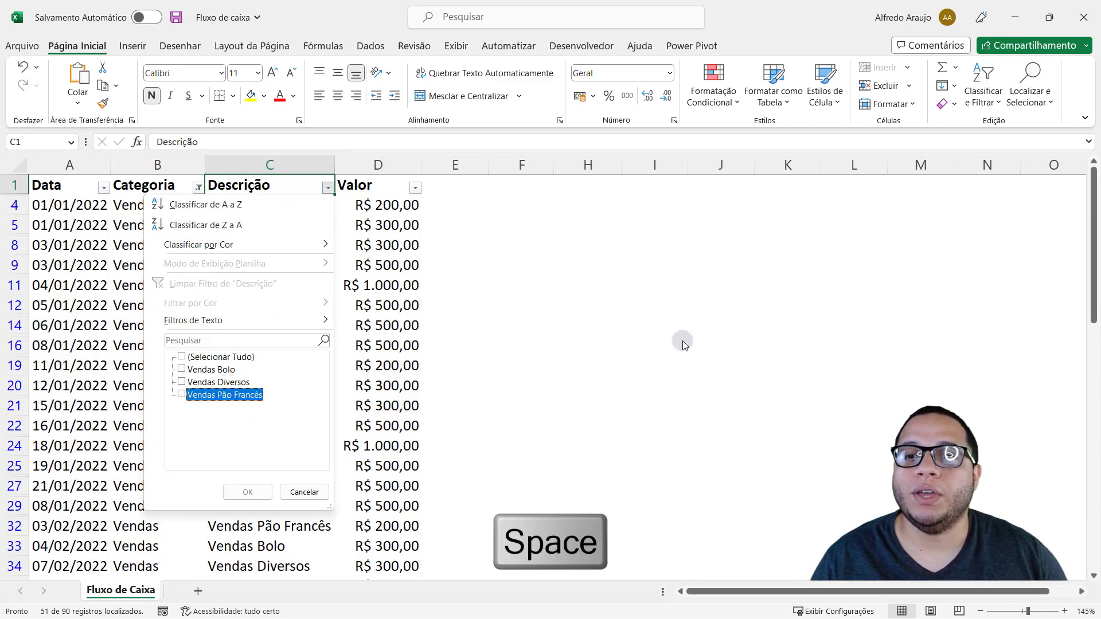
key("space")
key("Return")
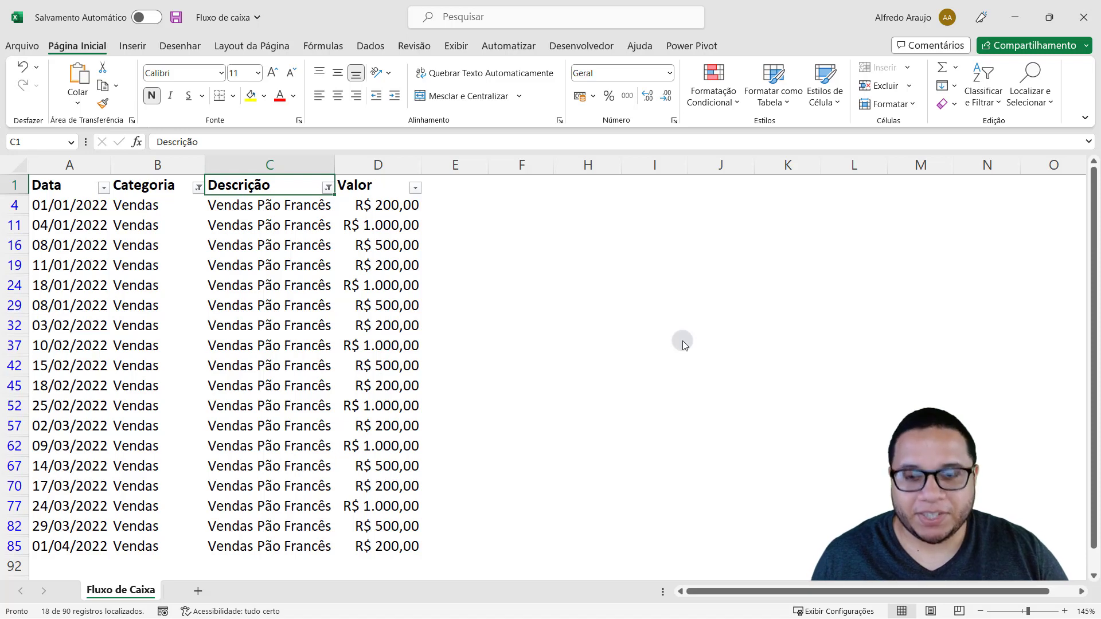
- Remove all filters from the cash flow data
key("ctrl+shift+l")
key("ctrl+shift+l")
key("ctrl+shift+l")
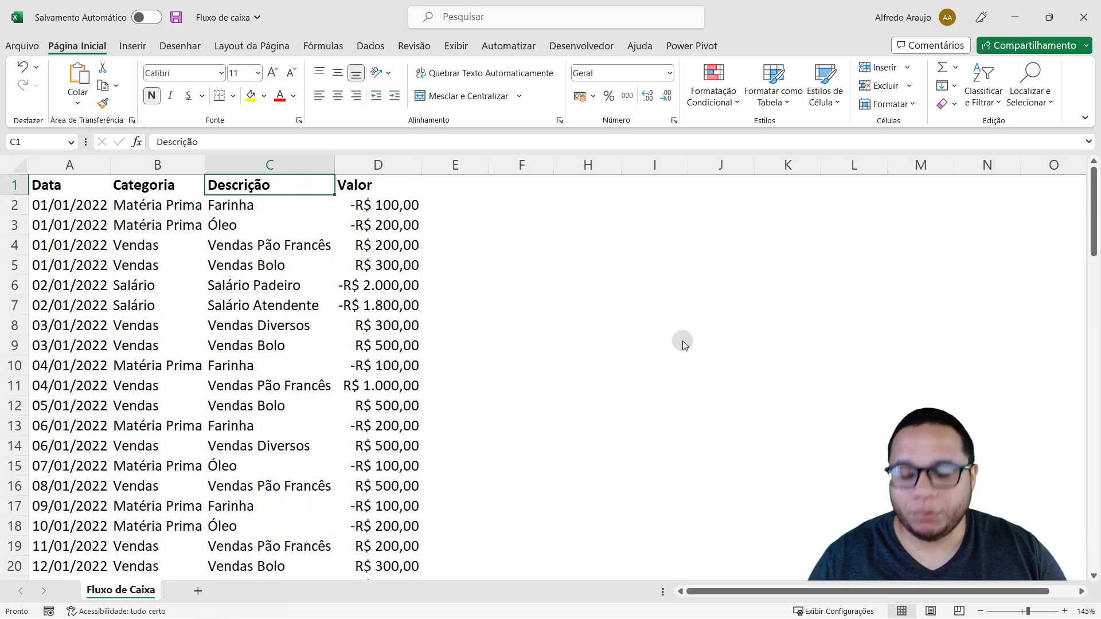
- Turn the filters on again to view the Descrição filter options, and remove the filters without choosing anything
key("ctrl+shift+l")
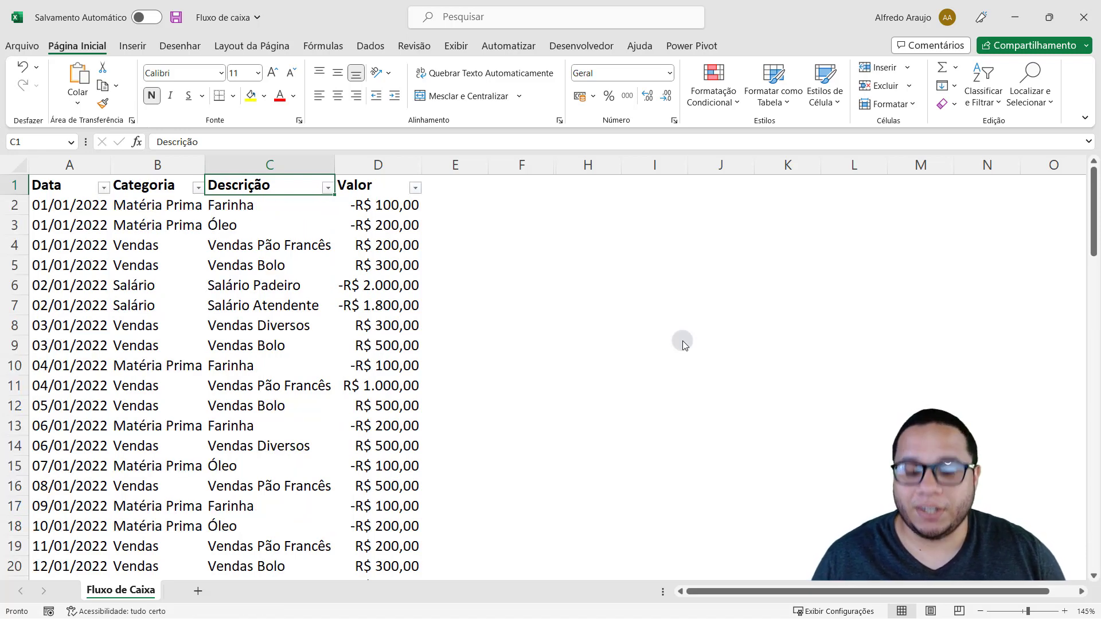
key("alt+Down")
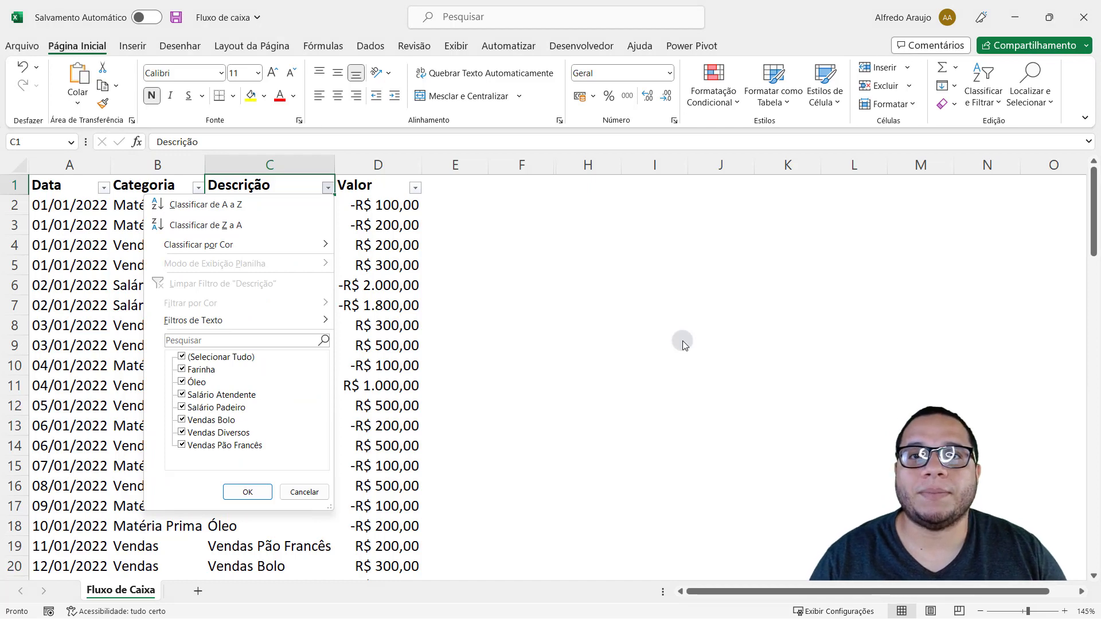
key("Escape")
key("ctrl+shift+l")
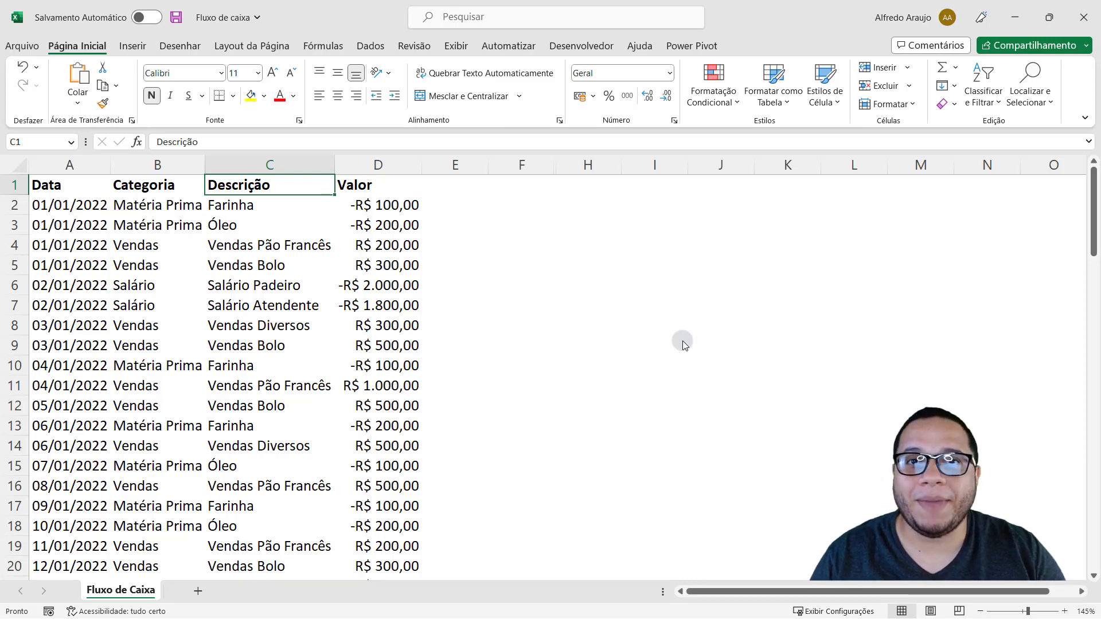
- Copy the whole data range A1:D91 to a new location starting at cell H1, and undo the paste
key("ctrl+t")
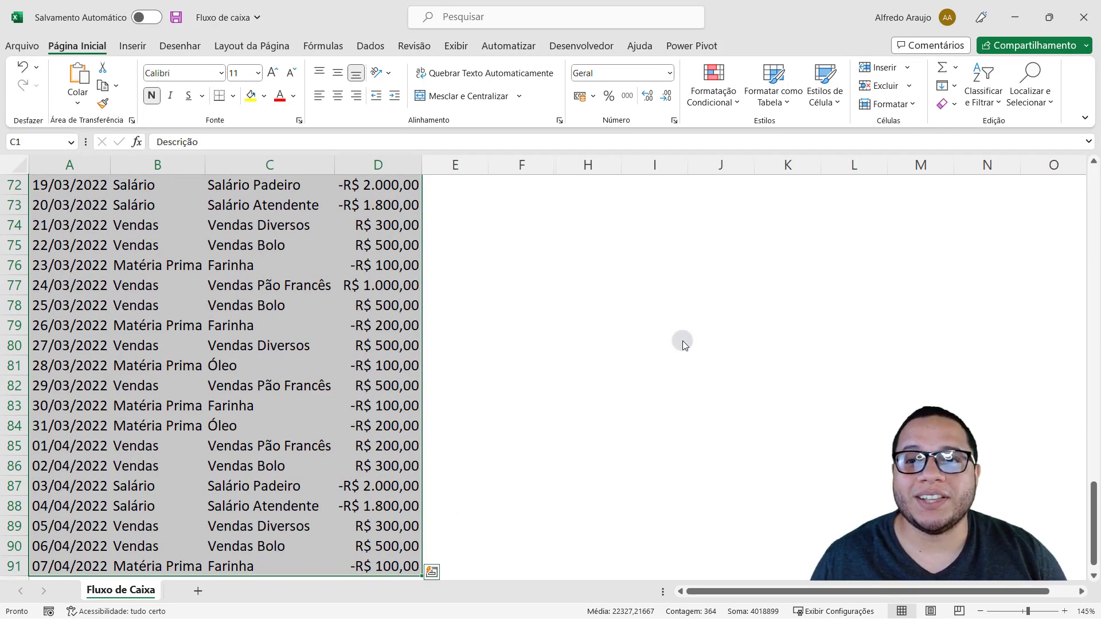
key("ctrl+c")
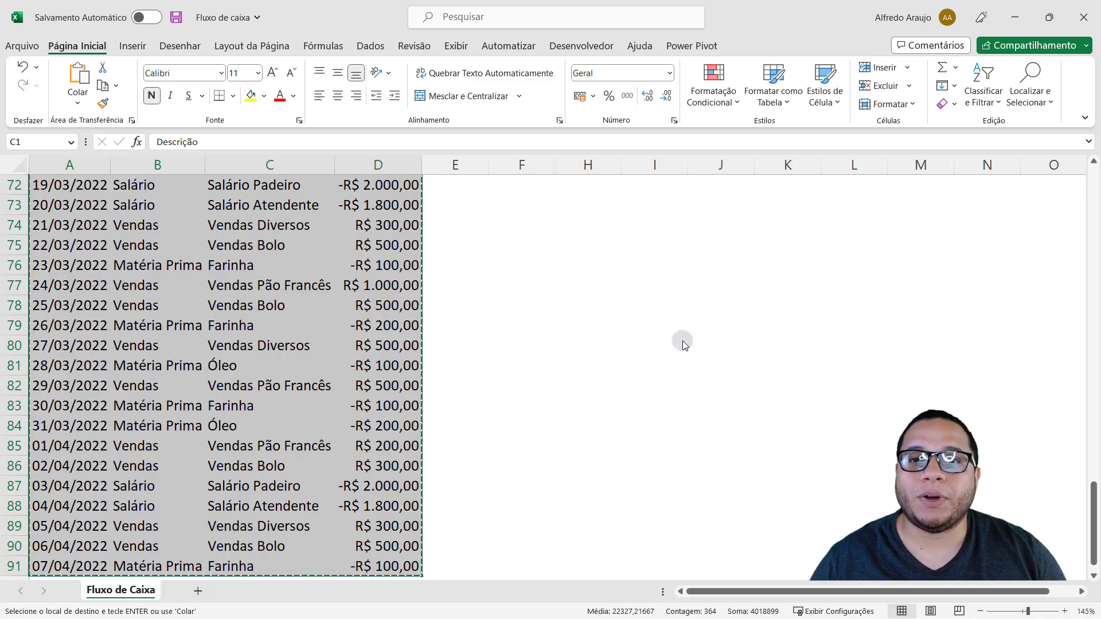
key("Tab")
key("Right")
key("Right")
key("Right")
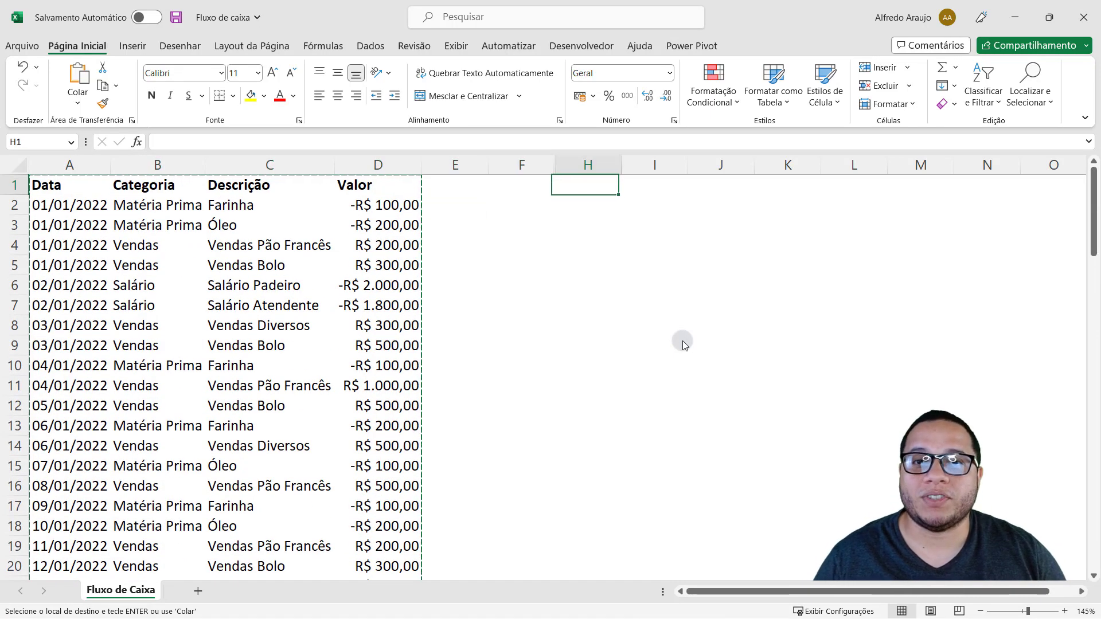
key("ctrl+v")
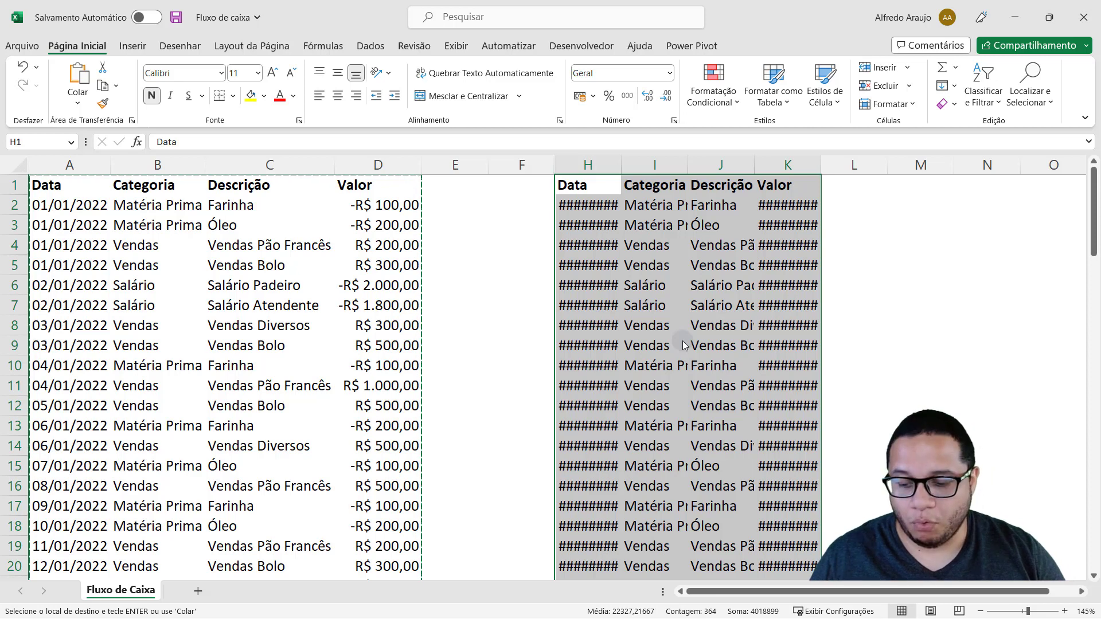
key("ctrl+z")
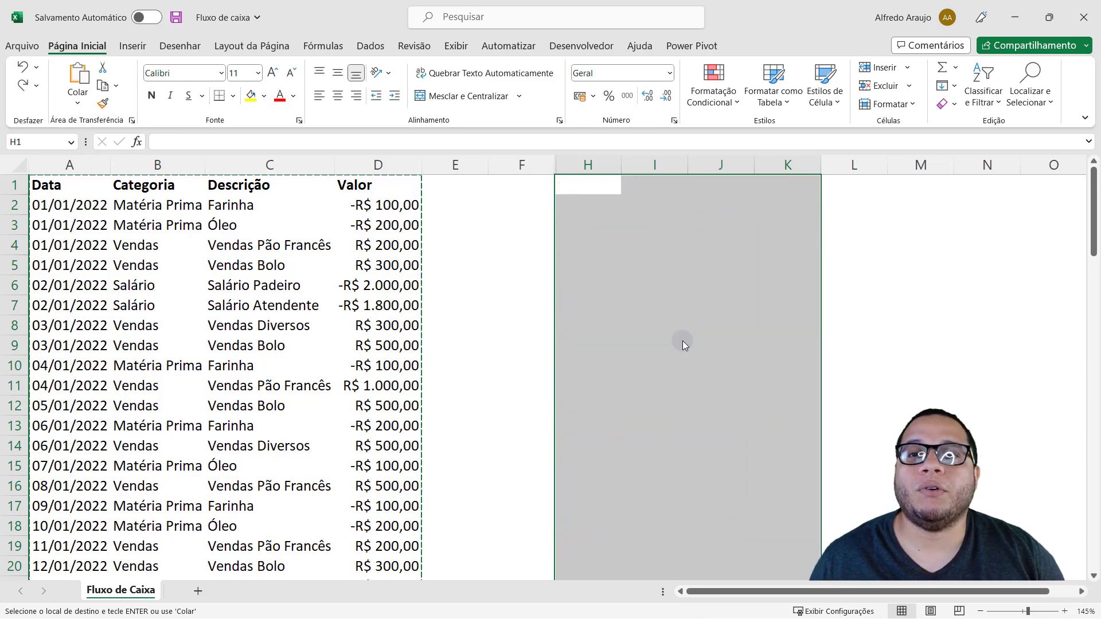
- Remove the header filters and convert the data range A1:D91 into a table with headers
key("ctrl+z")
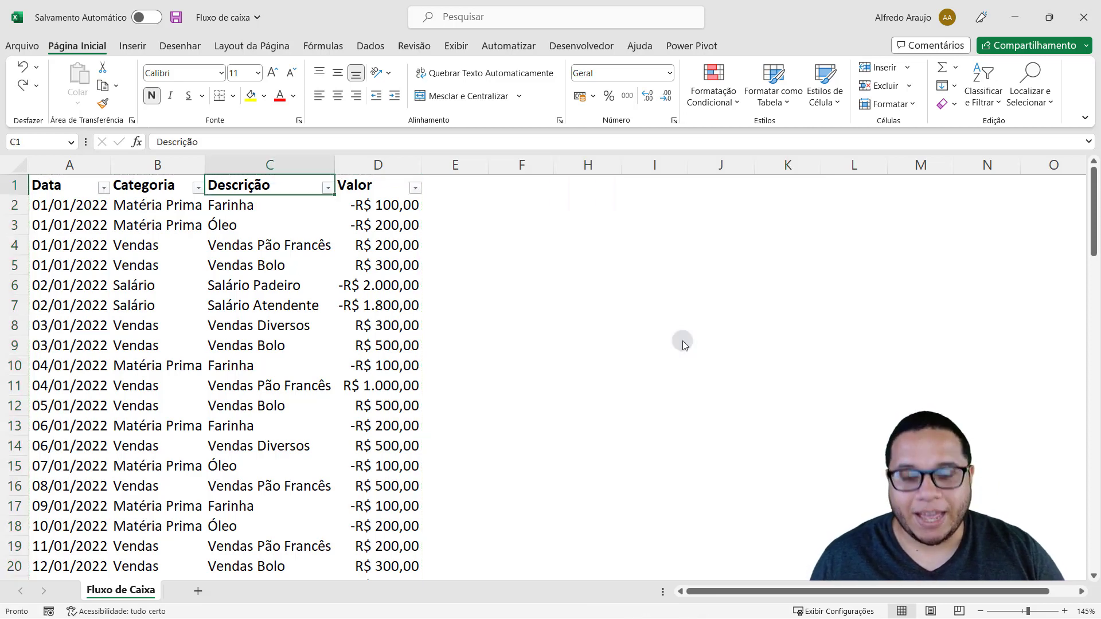
key("ctrl+shift+l")
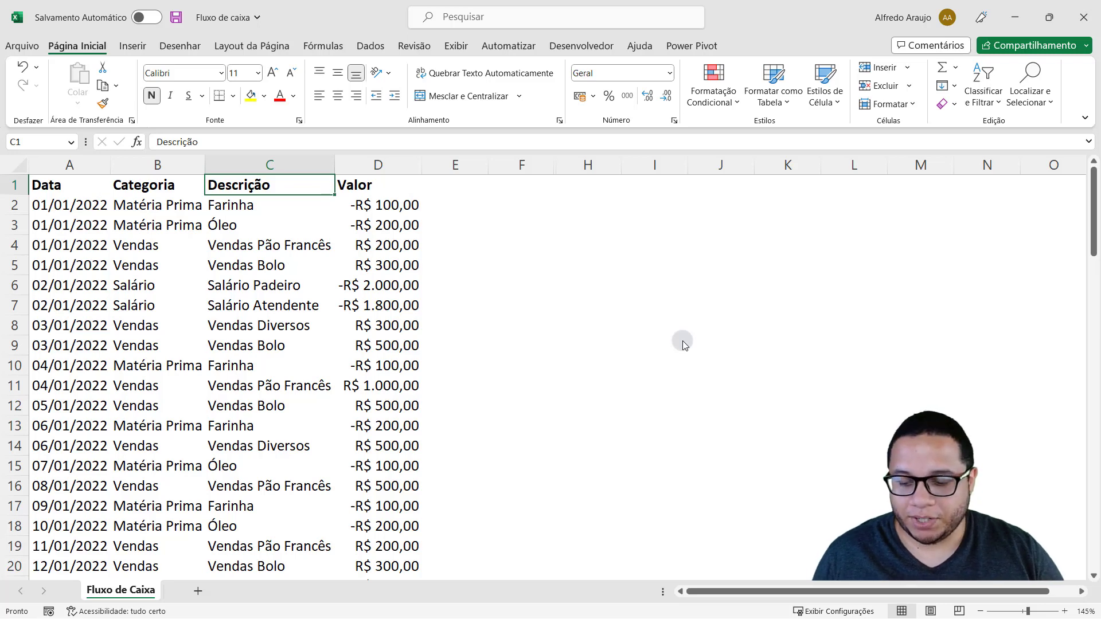
key("ctrl+alt+t")
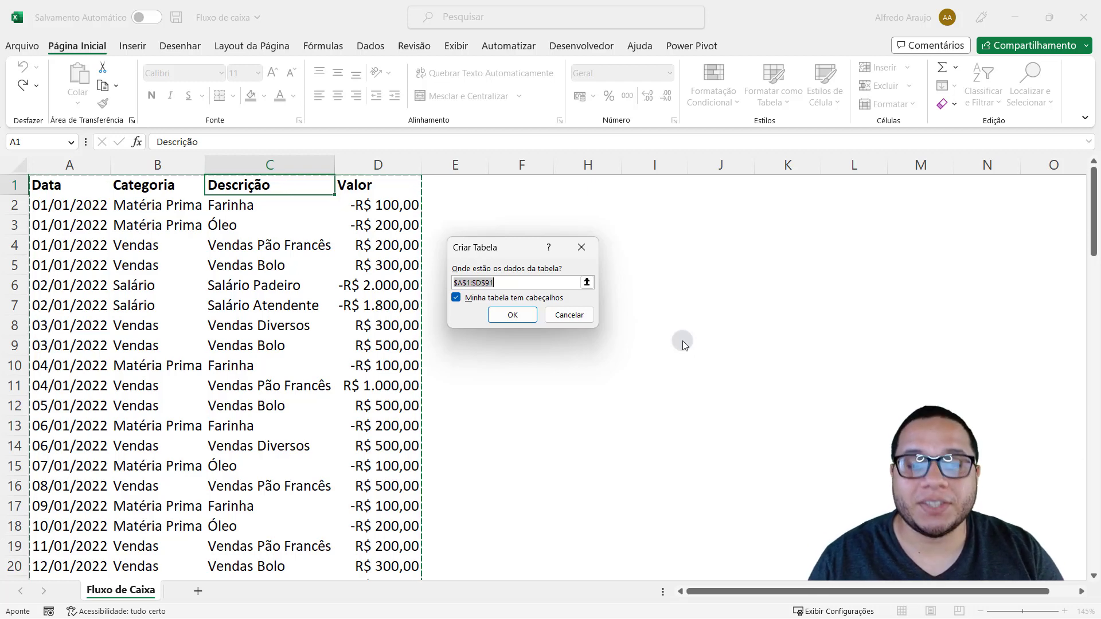
key("Return")
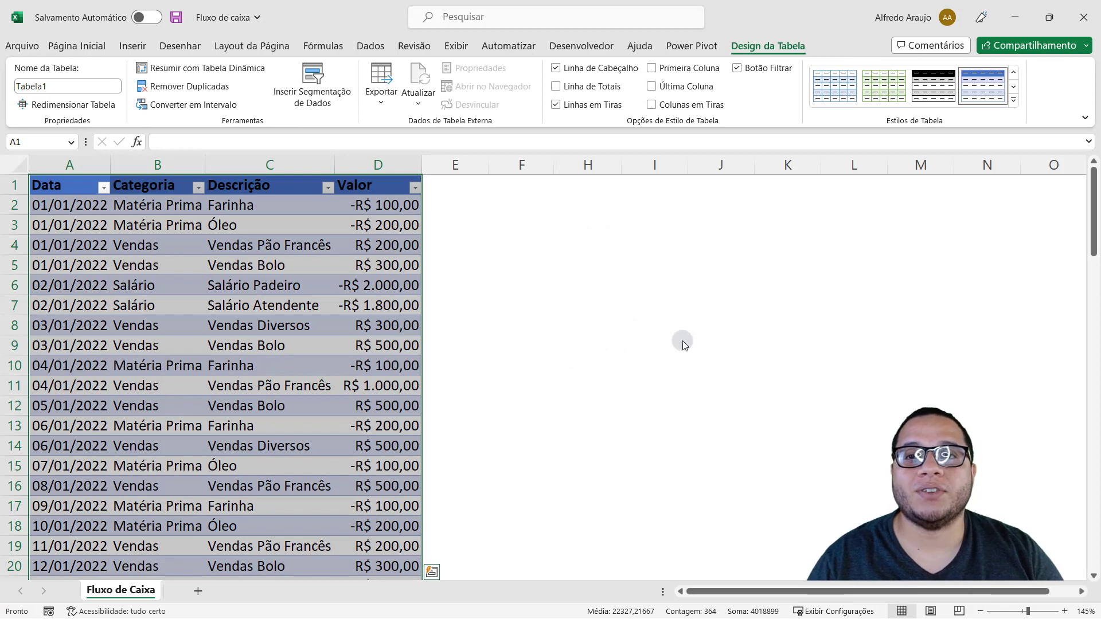
key("Right")
key("Right")
key("Right")
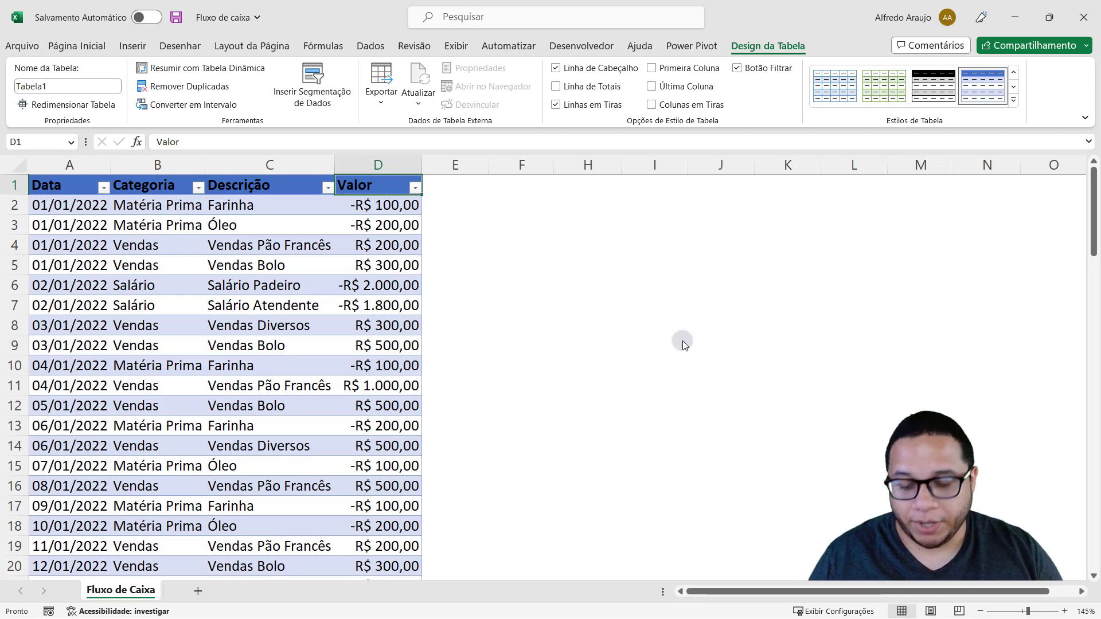
- Undo the table conversion, and open the table creation dialog again and cancel it
key("ctrl+z")
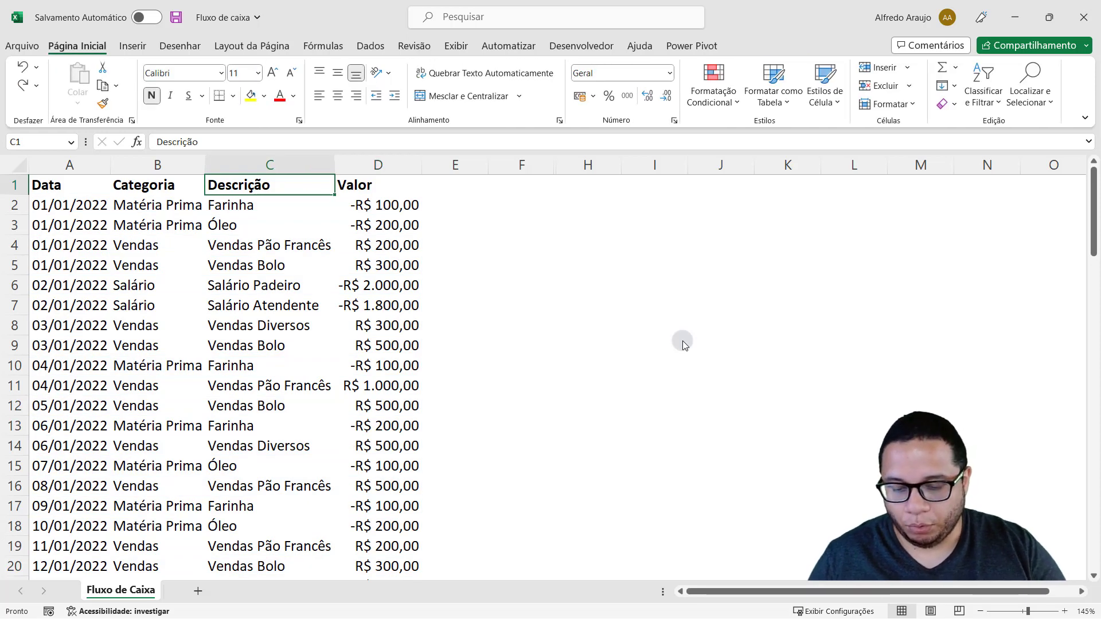
key("ctrl+alt+t")
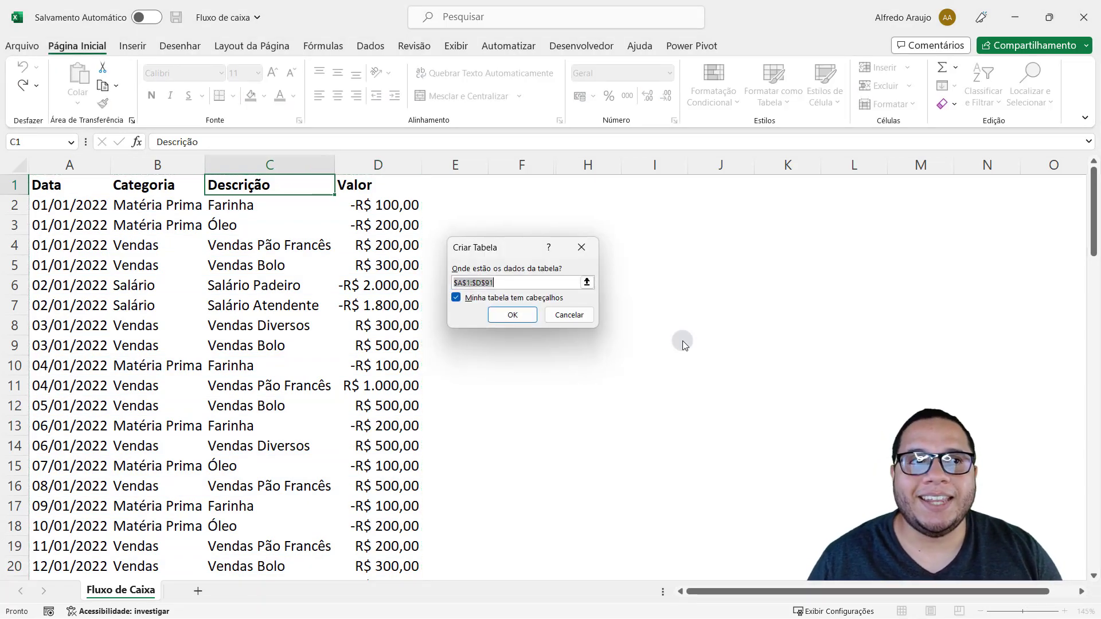
key("Escape")
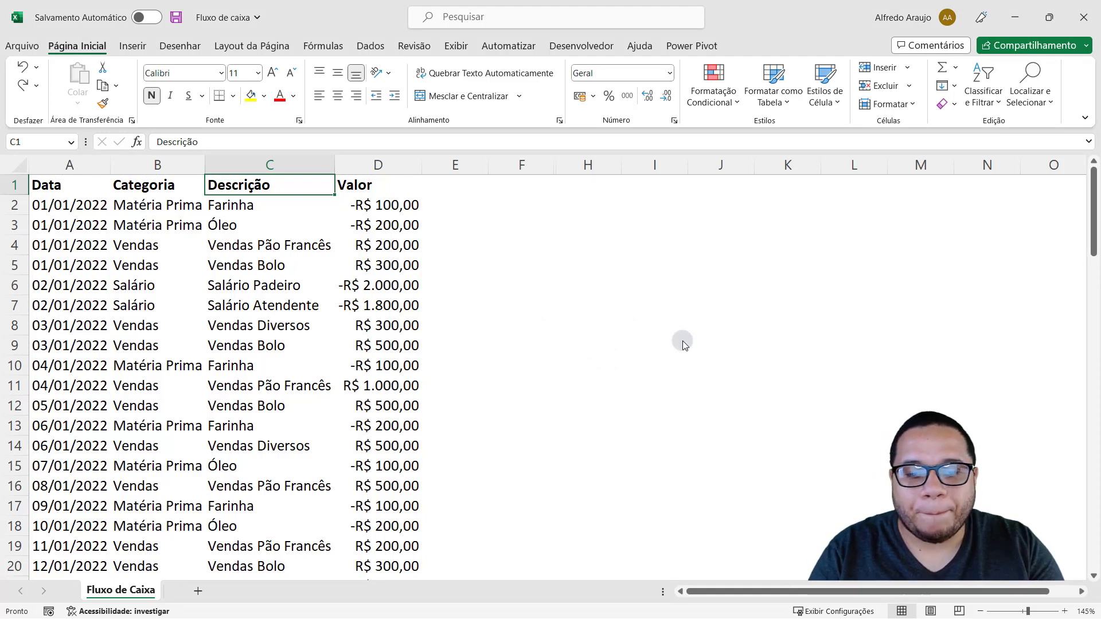
- Jump between the first and last filled cells of the Data column, finishing on A91
key("ctrl+Home")
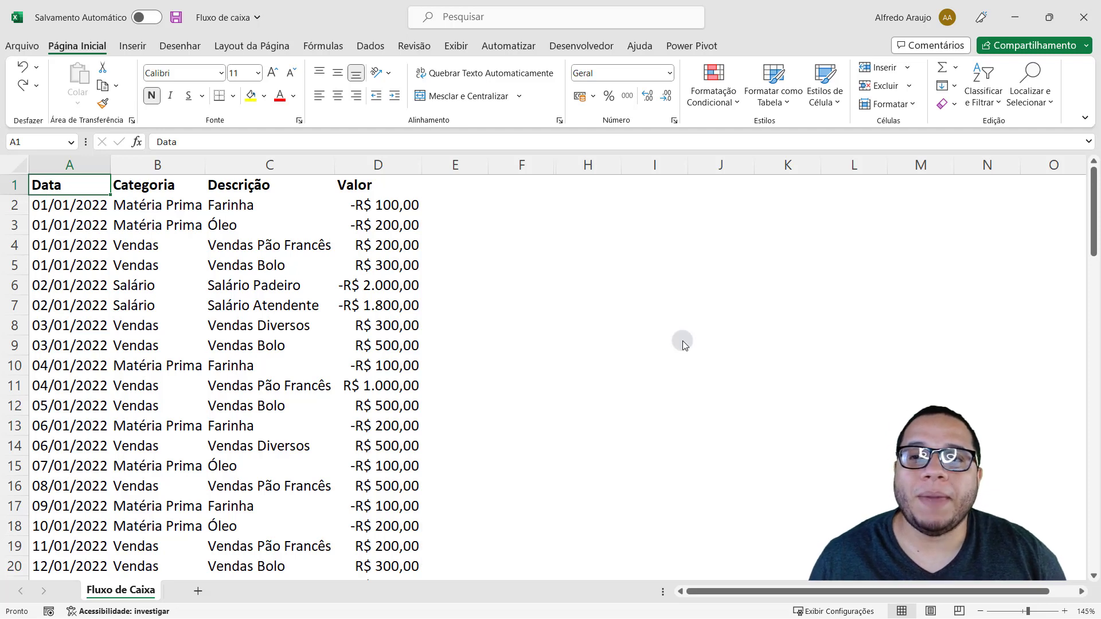
key("ctrl+Down")
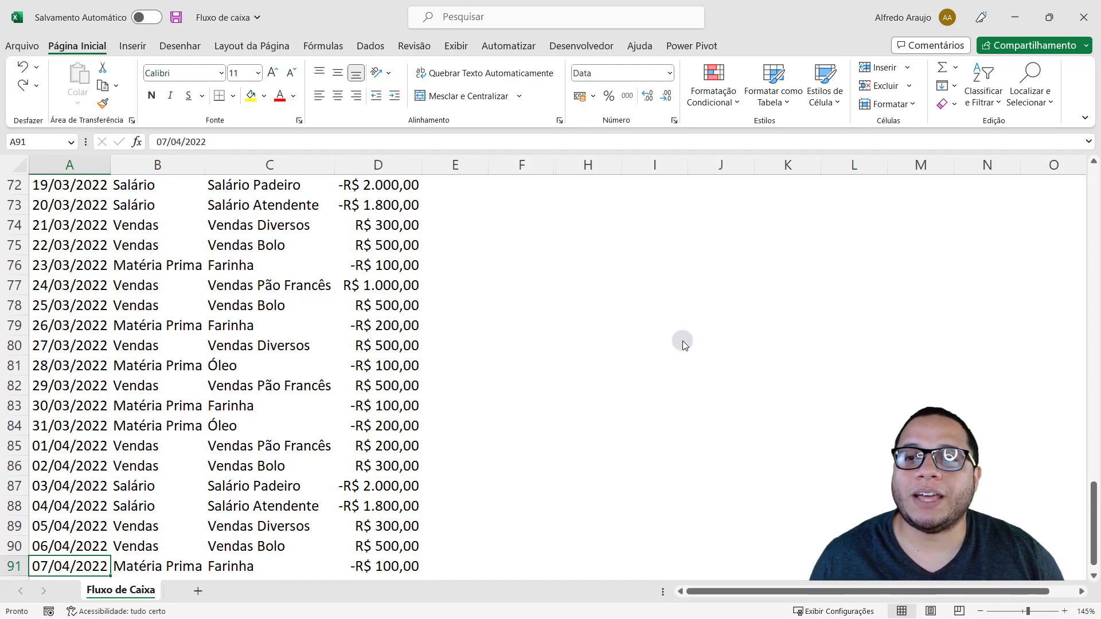
key("ctrl+Up")
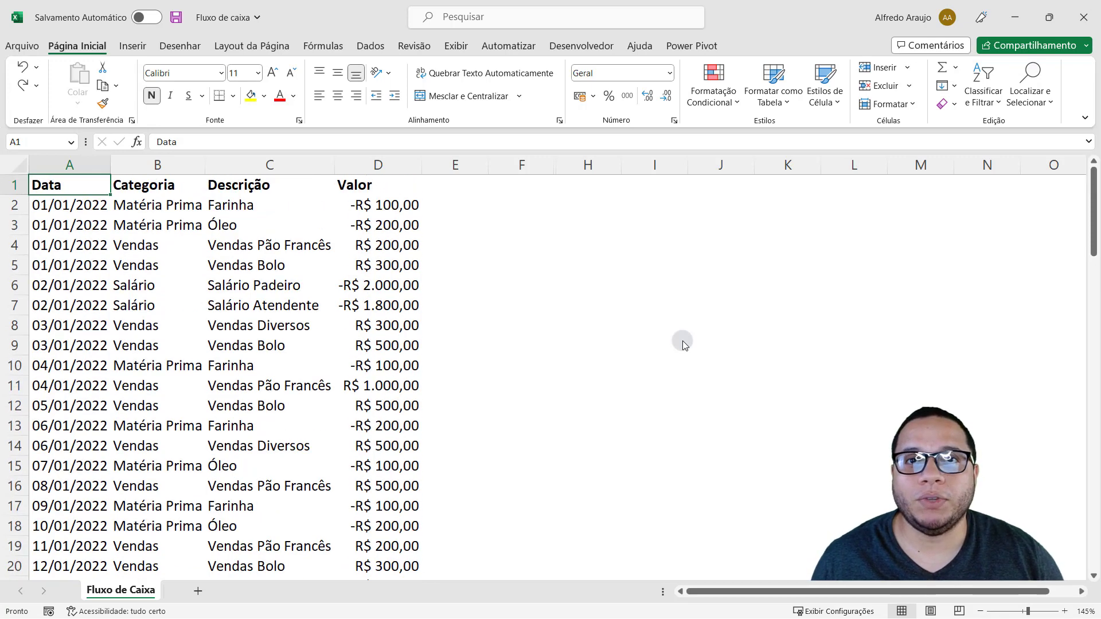
key("ctrl+Down")
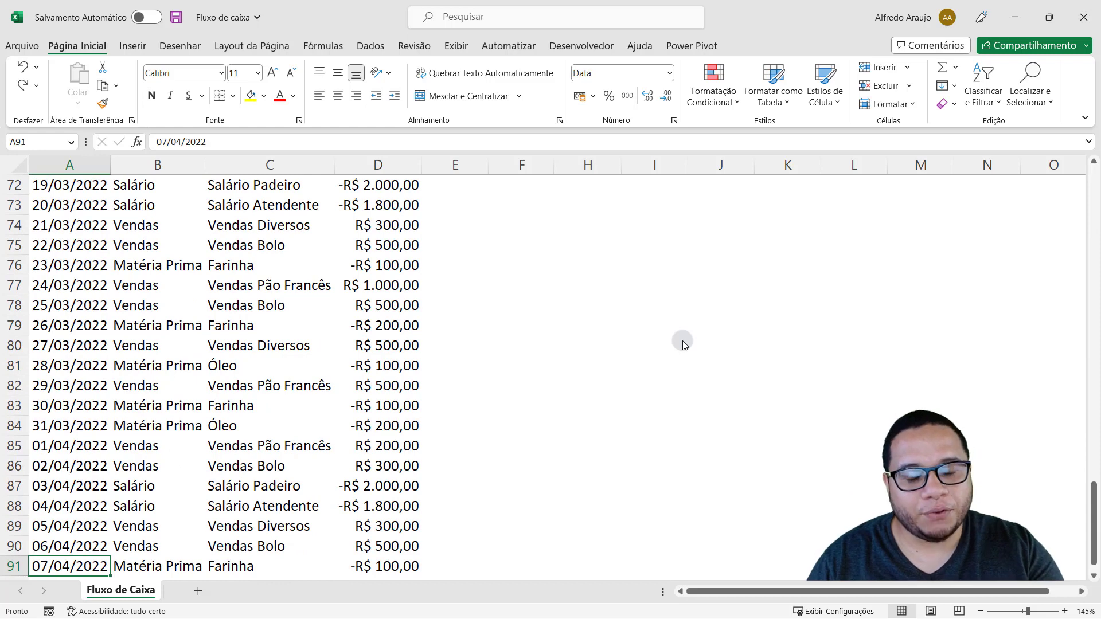
- Move cell by cell from A91 down to the empty cell A98 and back up to A91
key("Down")
key("Down")
key("Down")
key("Down")
key("Down")
key("Down")
key("Down")
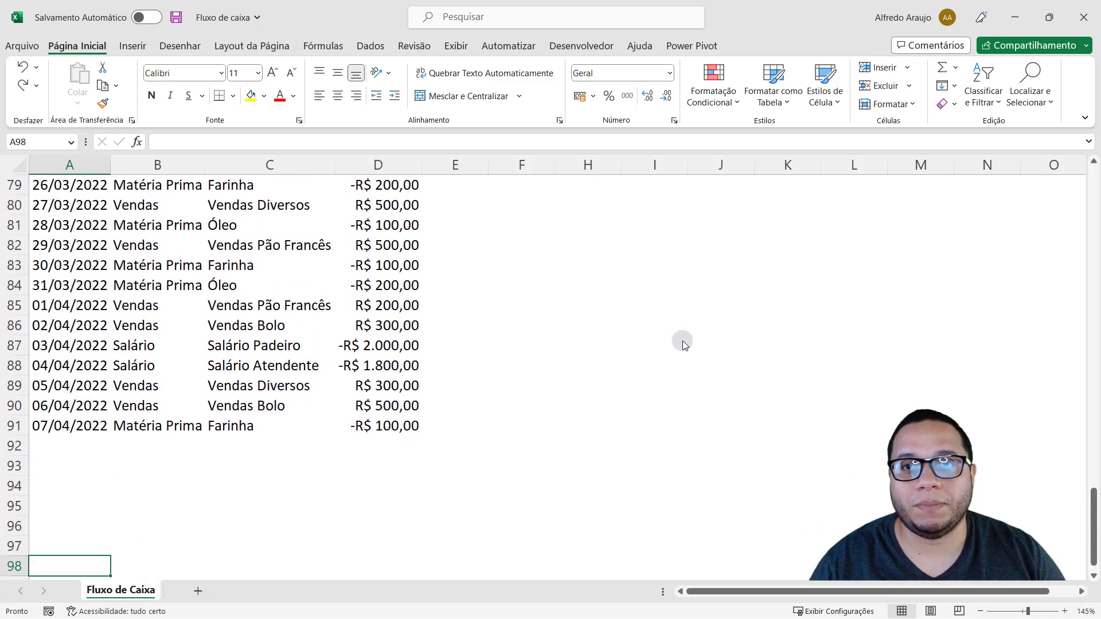
key("Up")
key("Up")
key("Up")
key("Up")
key("Up")
key("Up")
key("Up")
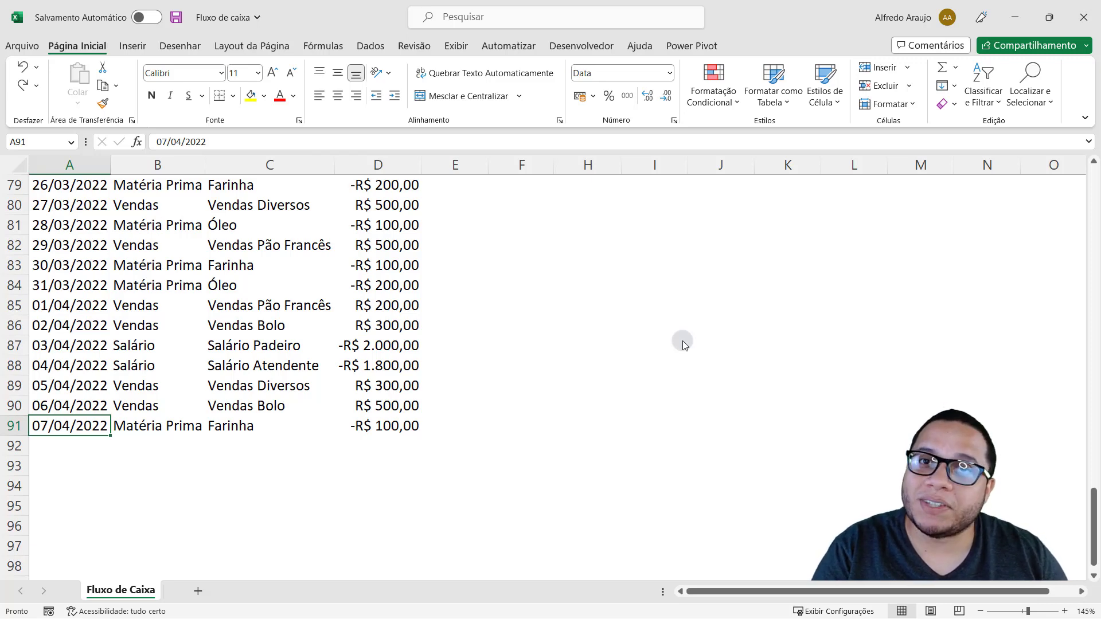
- Jump along the edges of the data from A91 to D91, up to D1 and back to A1
key("ctrl+Right")
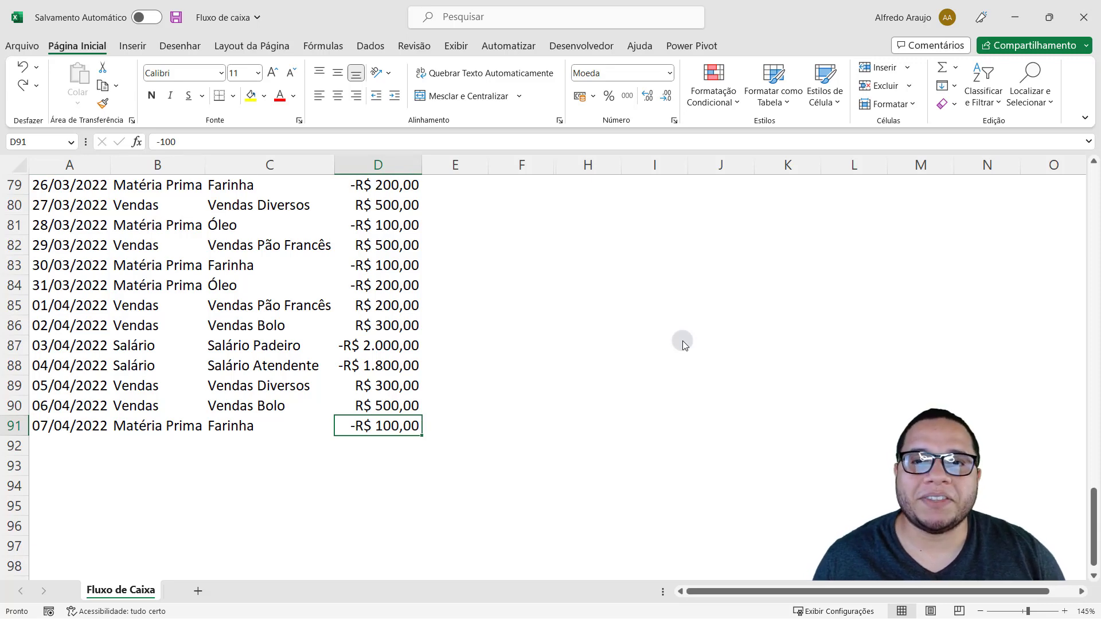
key("ctrl+Up")
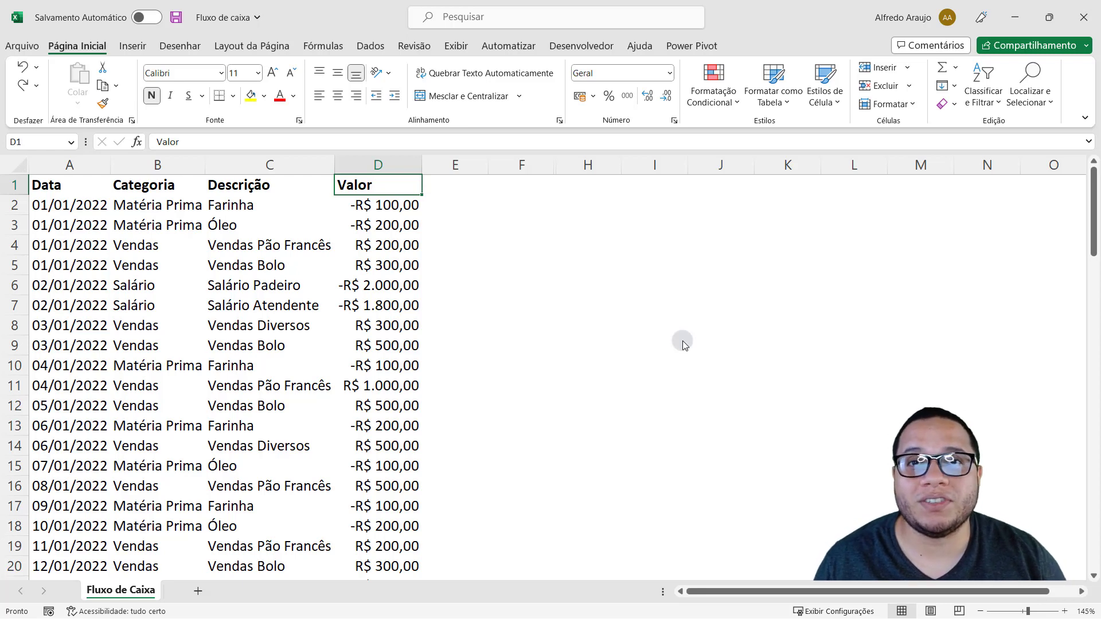
key("ctrl+Left")
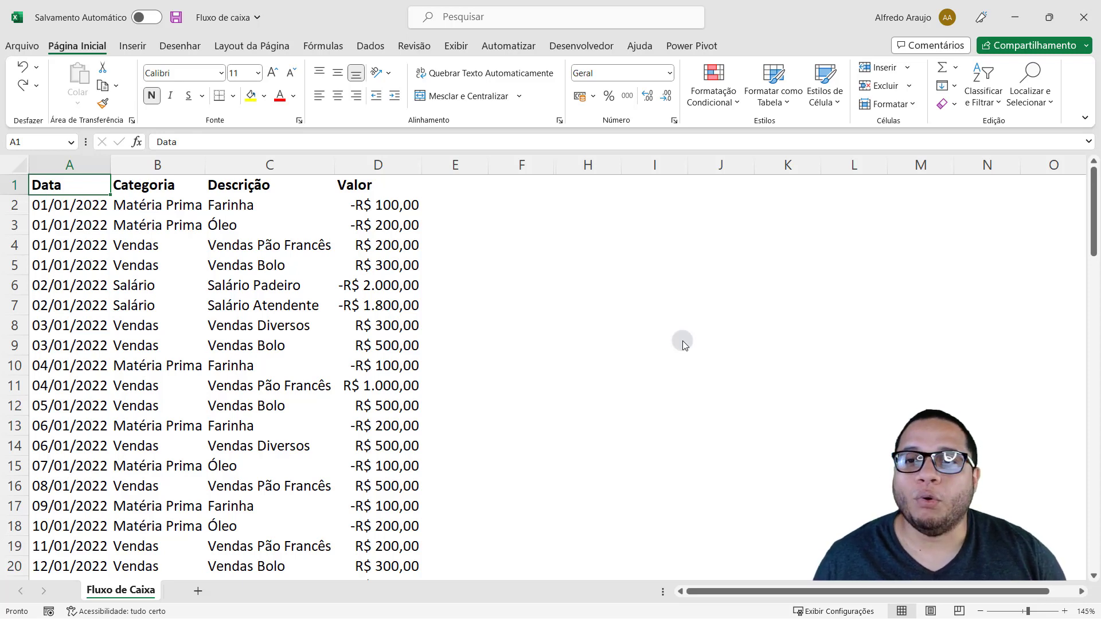
- Copy the whole Data column A1:A91 to cell F1 and autofit the width of column F
key("ctrl+shift+Down")
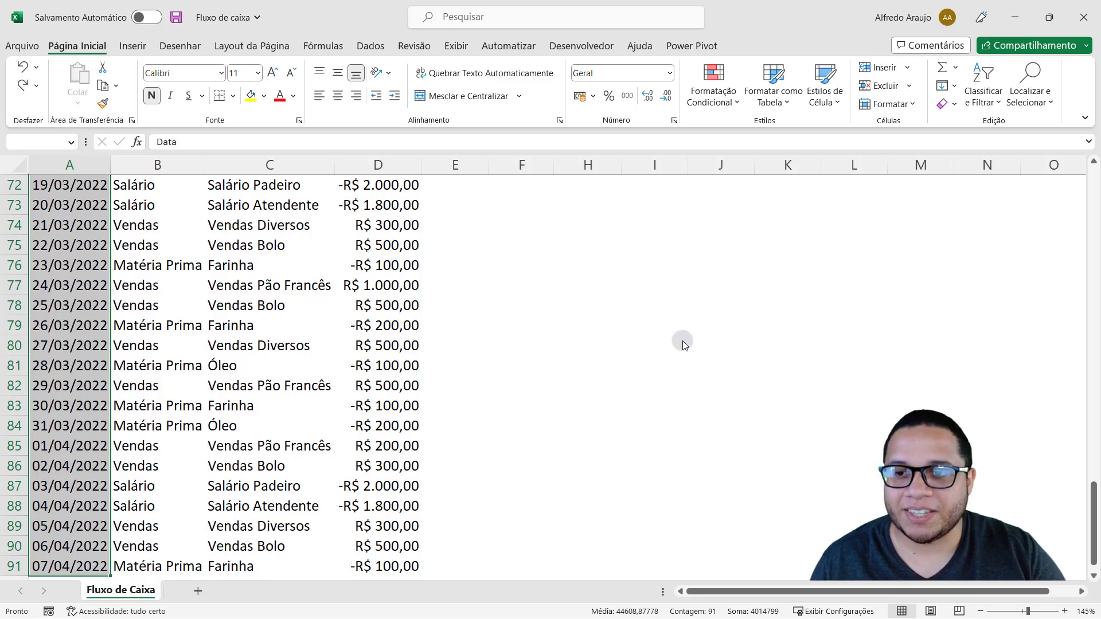
key("ctrl+q")
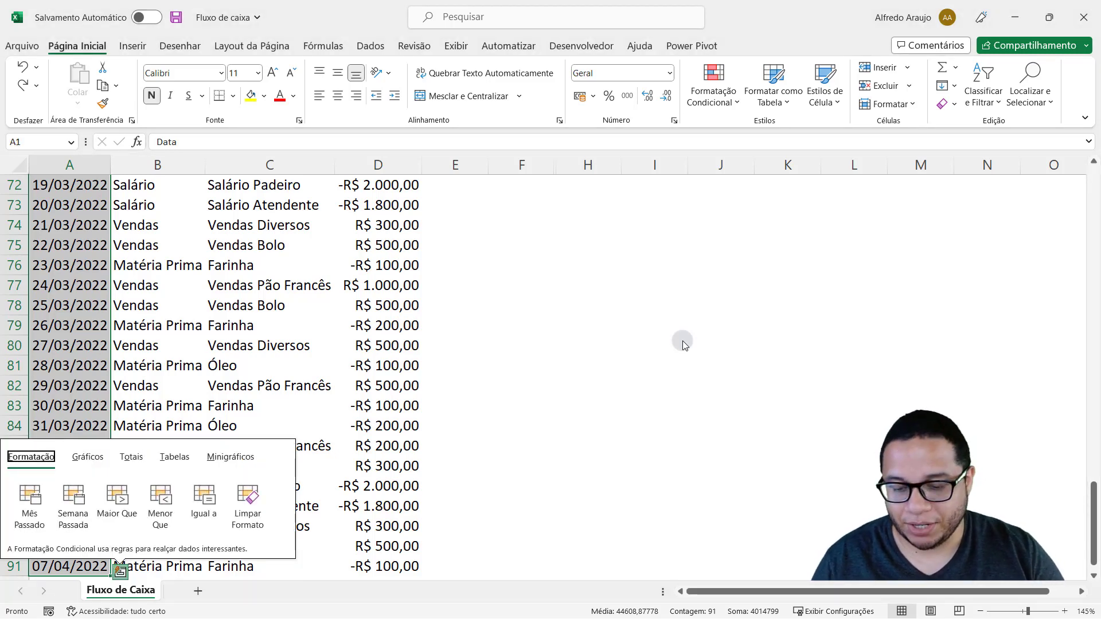
key("Escape")
key("ctrl+c")
key("Right")
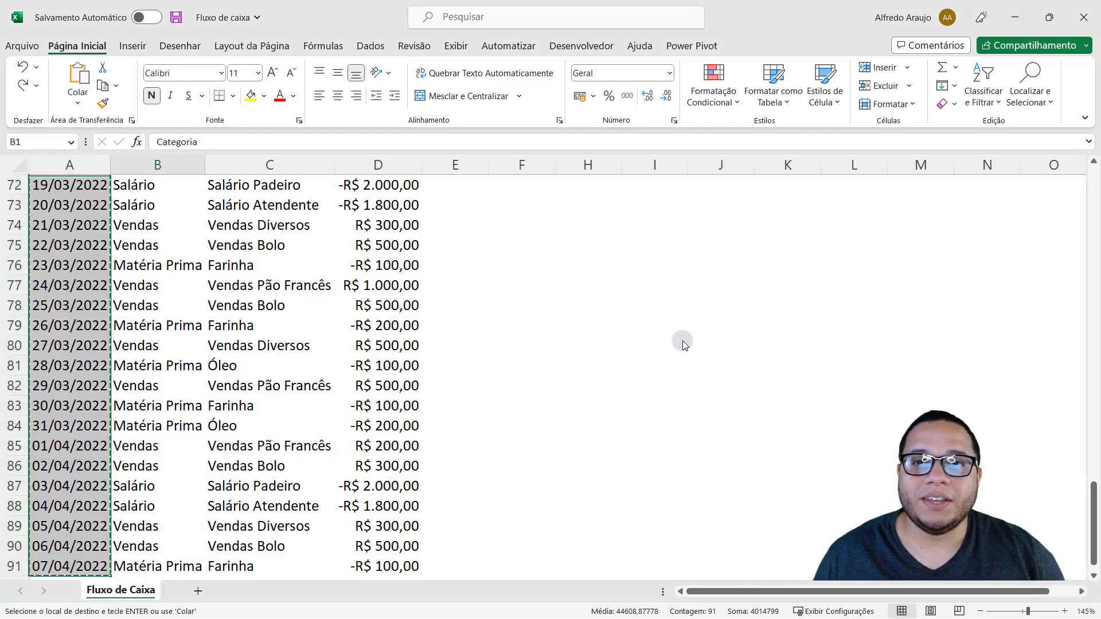
key("Right")
key("Right")
key("Right")
key("Right")
key("ctrl+v")
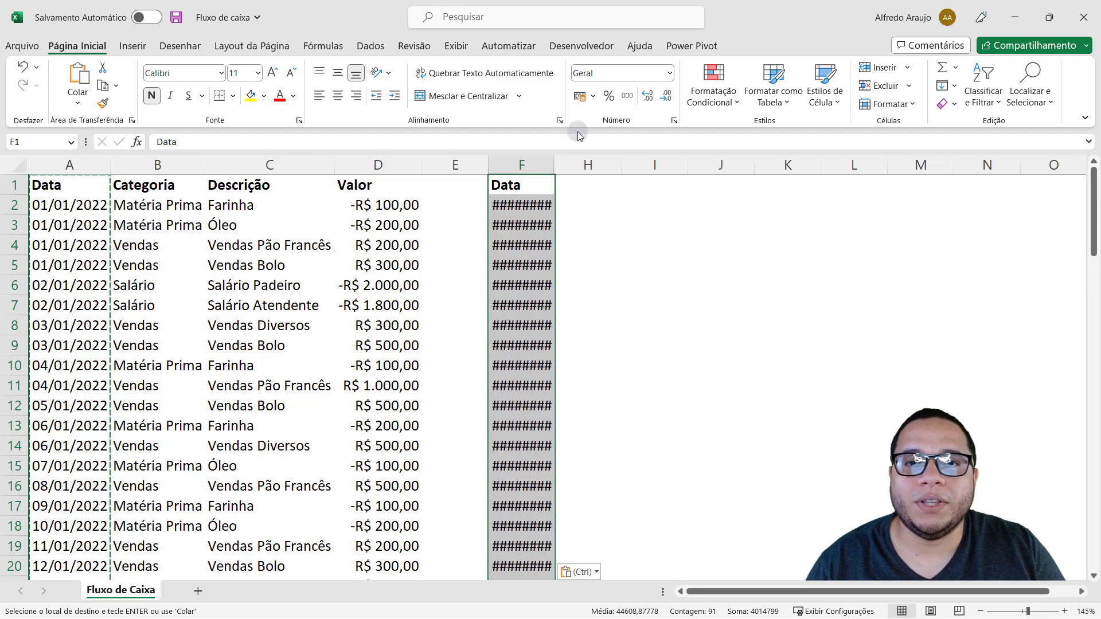
double_click(554, 164)
left_click_drag(530, 225, 534, 245)
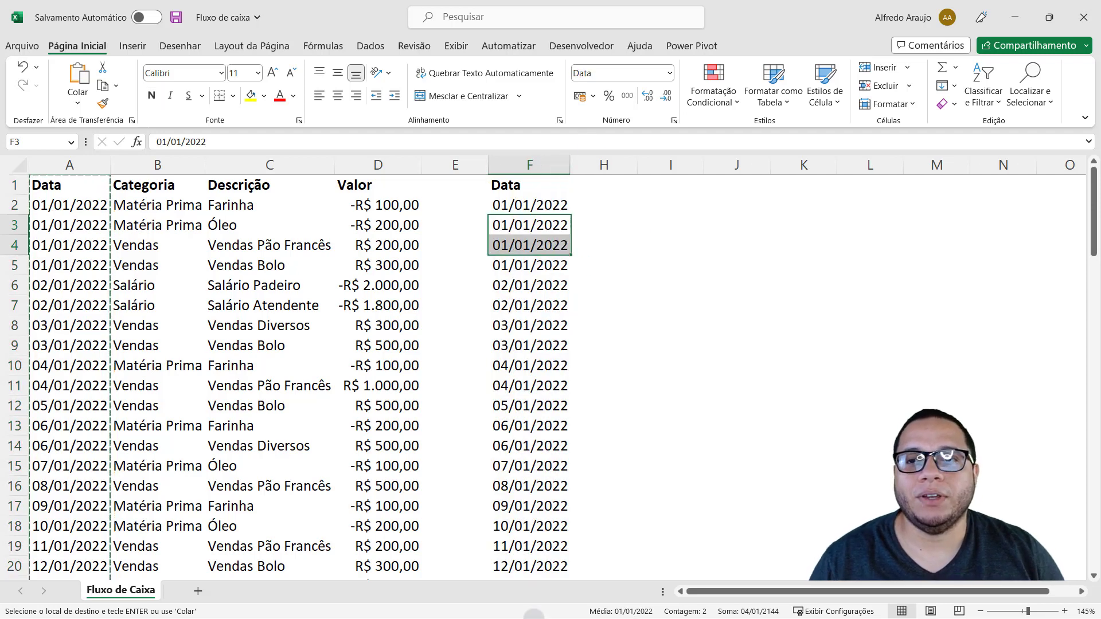
- Undo the column F widening and the paste, cancel the copy mode, and return to cell A1
key("ctrl+z")
key("ctrl+z")
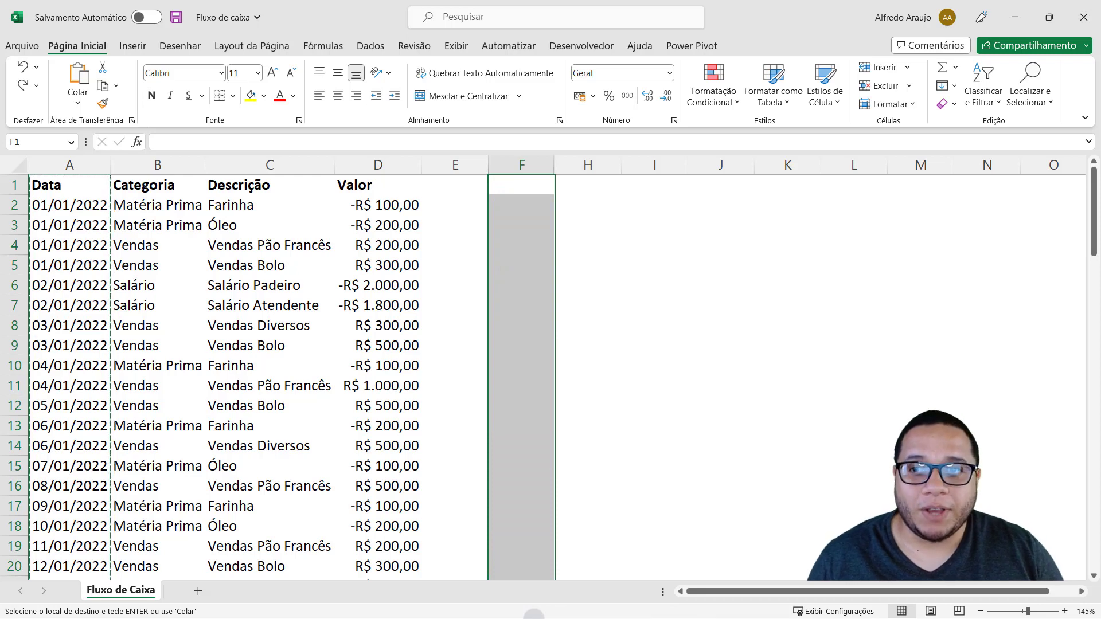
key("Escape")
key("Left")
key("Left")
key("Left")
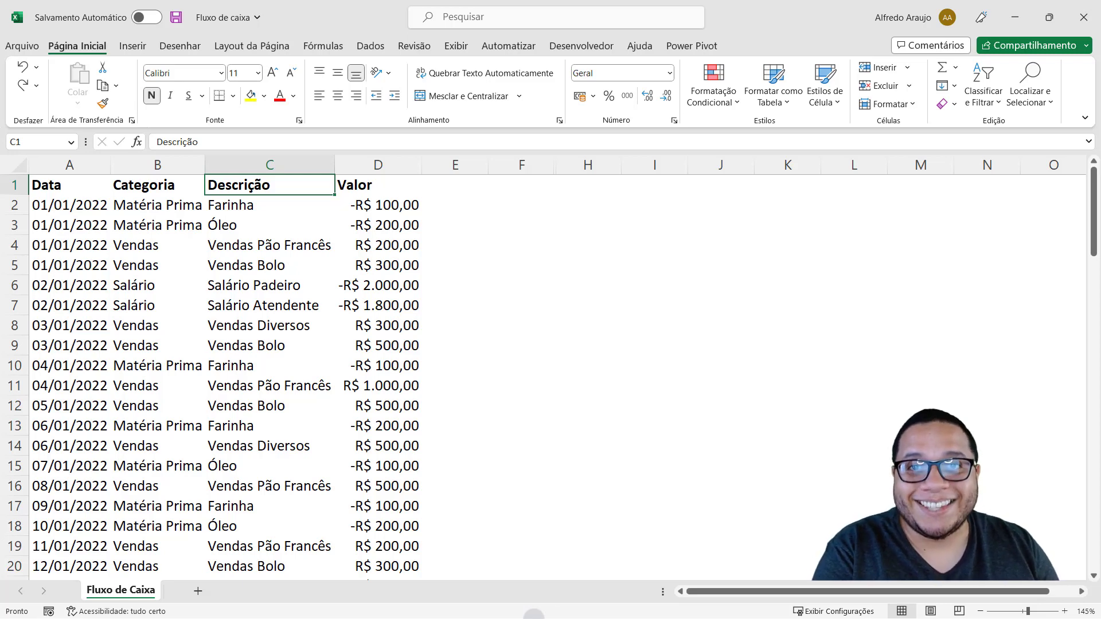
key("Left")
key("Left")
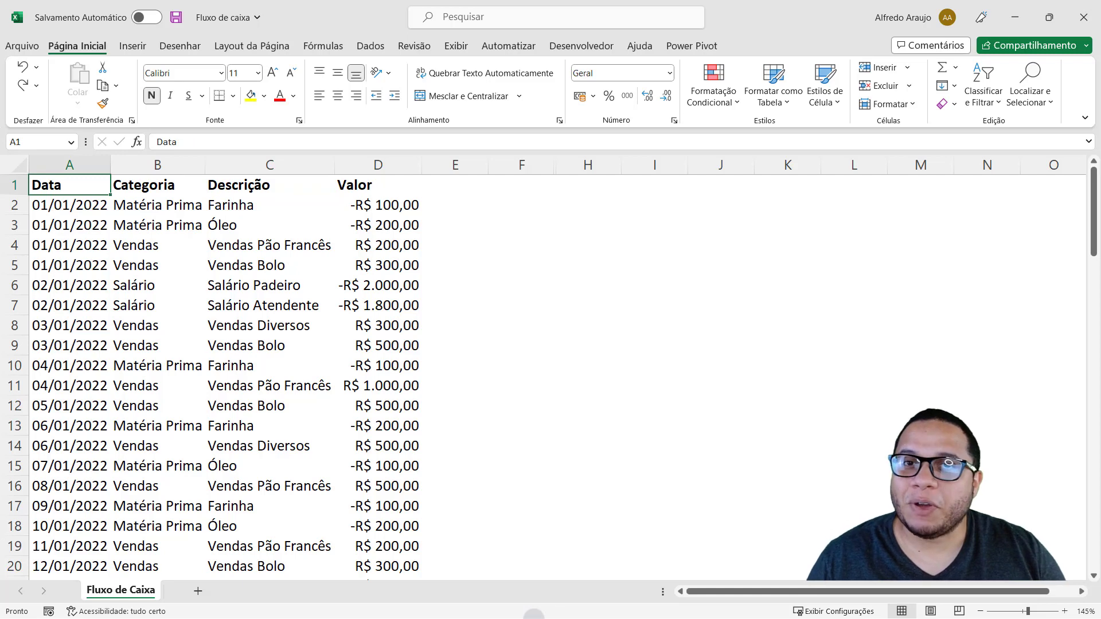
- Go to cell B2 and extend the selection from it cell by cell to cover B2:D4
key("Down")
key("Down")
key("Down")
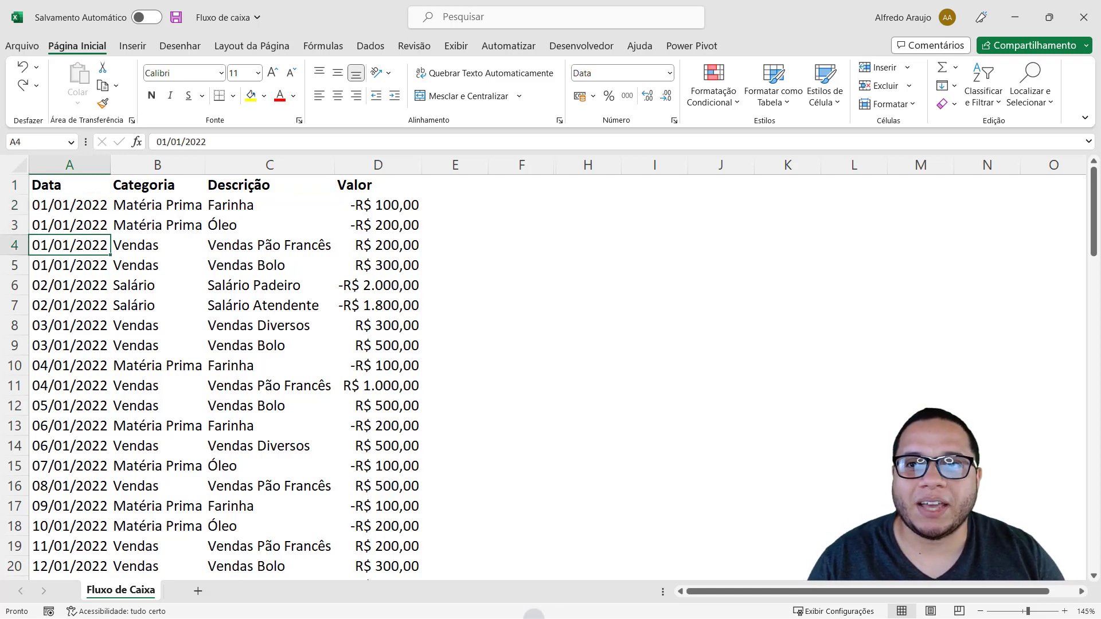
key("Right")
key("Up")
key("Up")
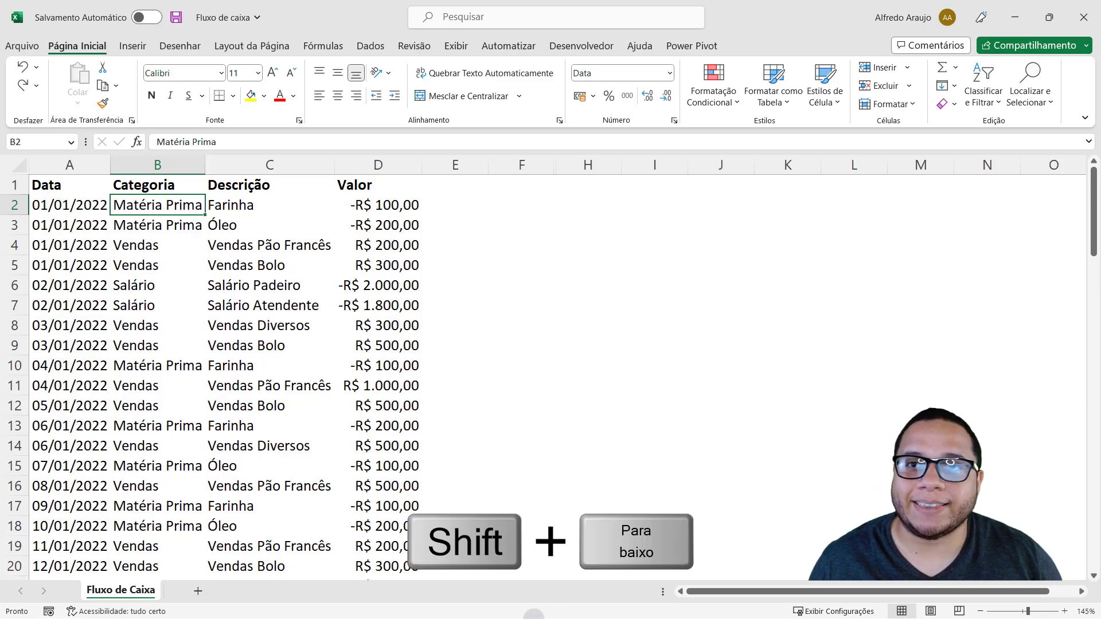
key("shift+Down")
key("shift+Down")
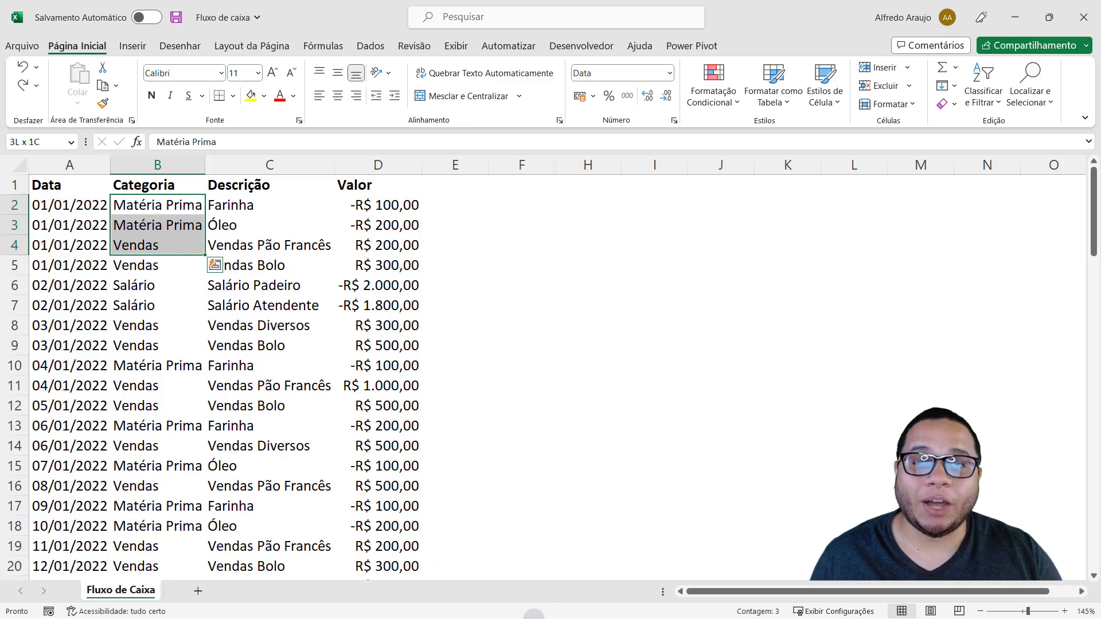
key("shift+Right")
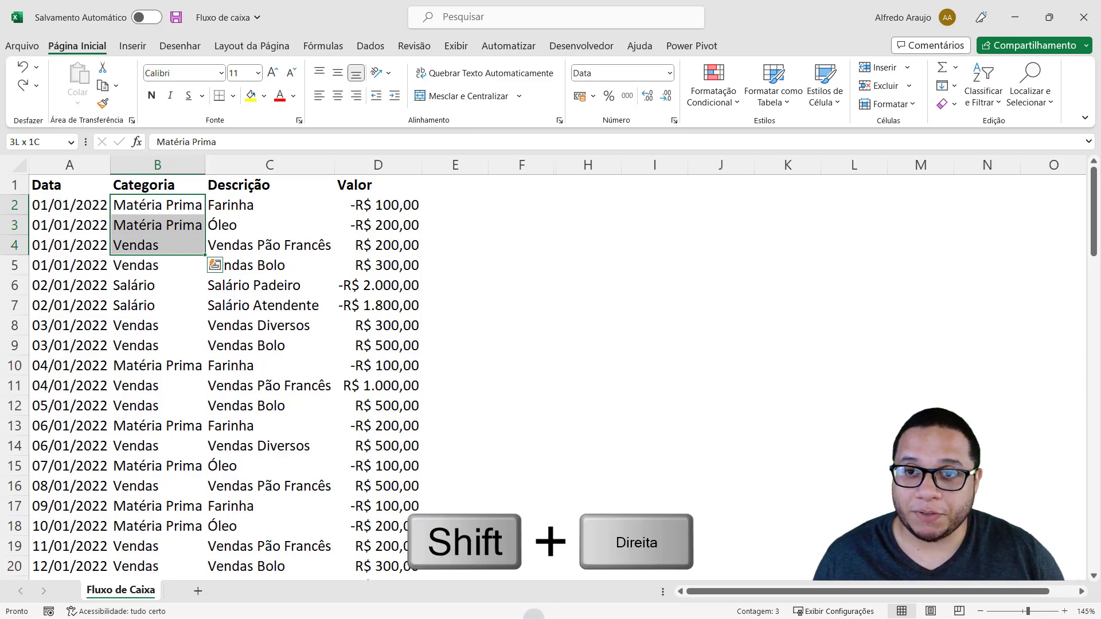
key("shift+Right")
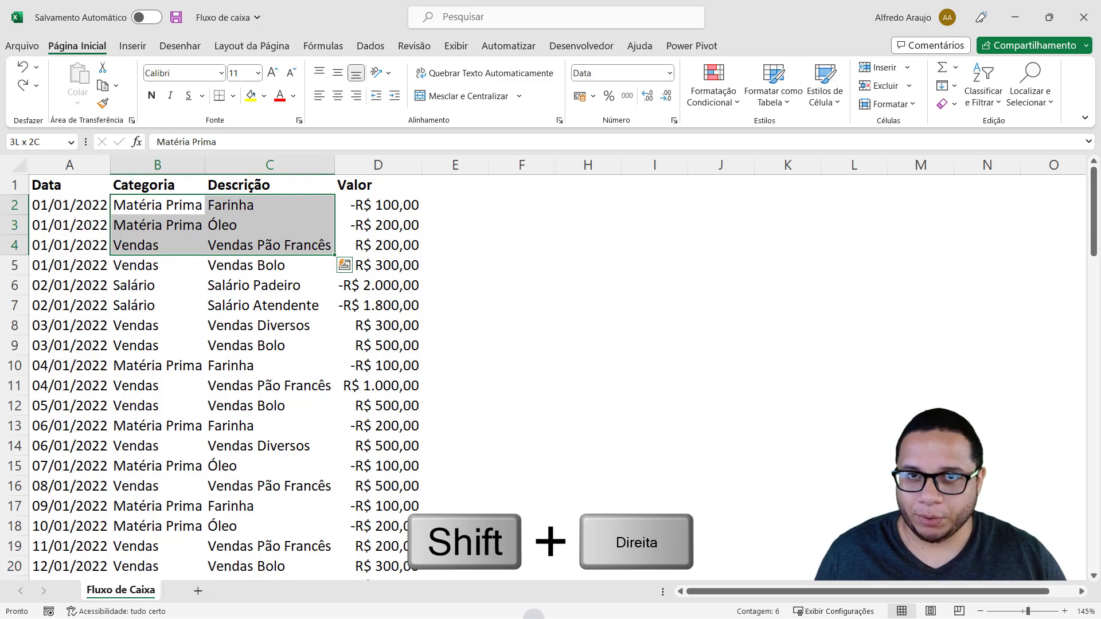
key("shift+Right")
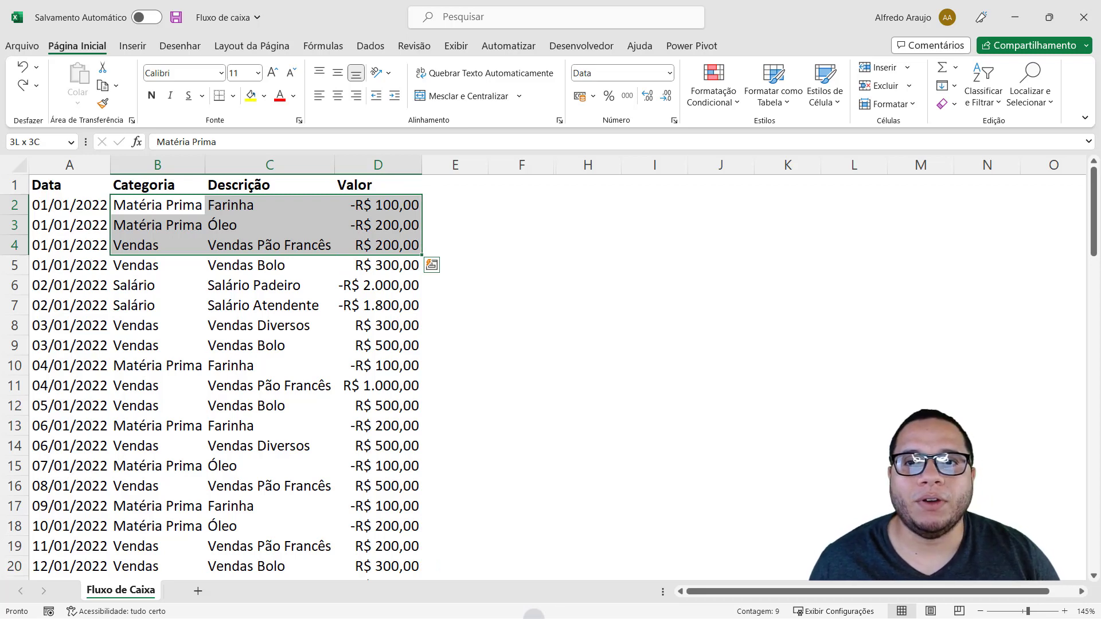
- Shrink the selection back to its starting cell B2 and extend it to cover A1:B2
key("shift+Left")
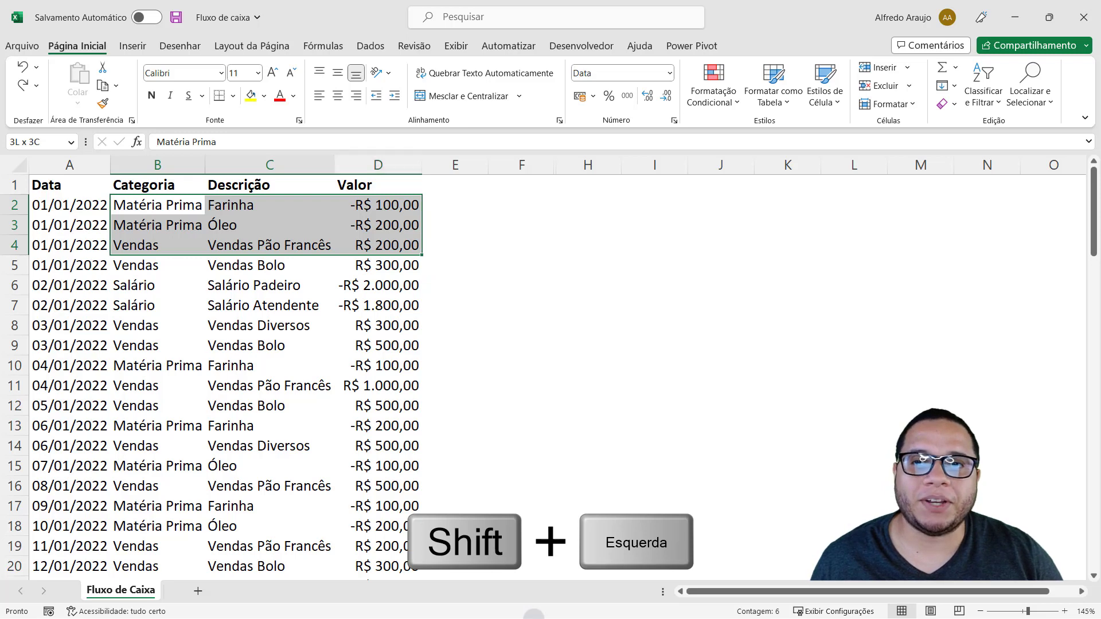
key("shift+Left")
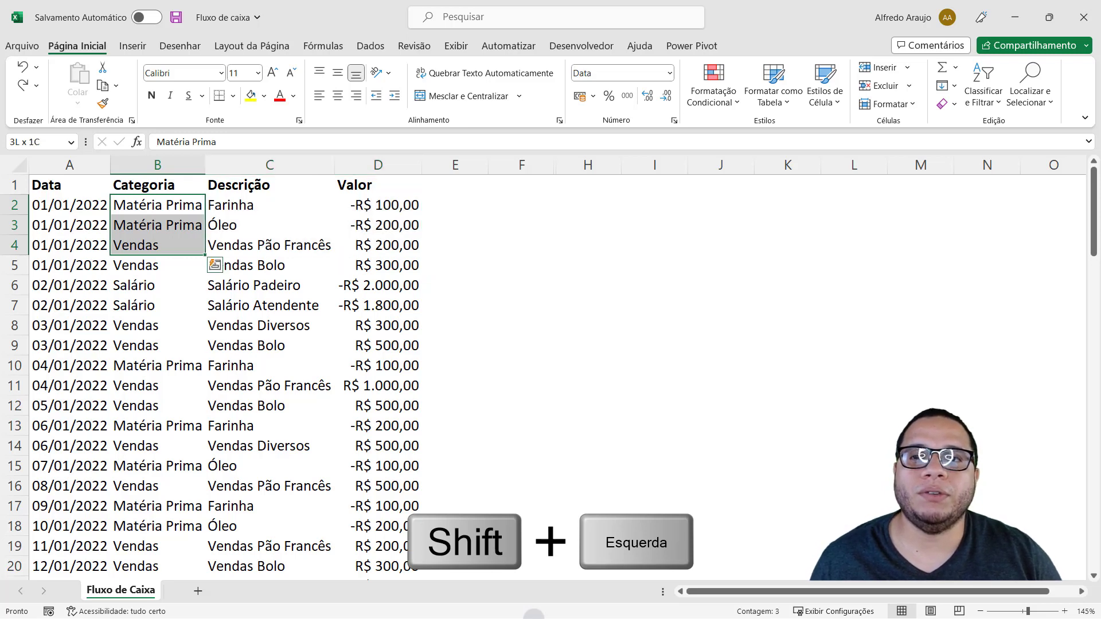
key("shift+Up")
key("shift+Up")
key("shift+Up")
key("shift+Left")
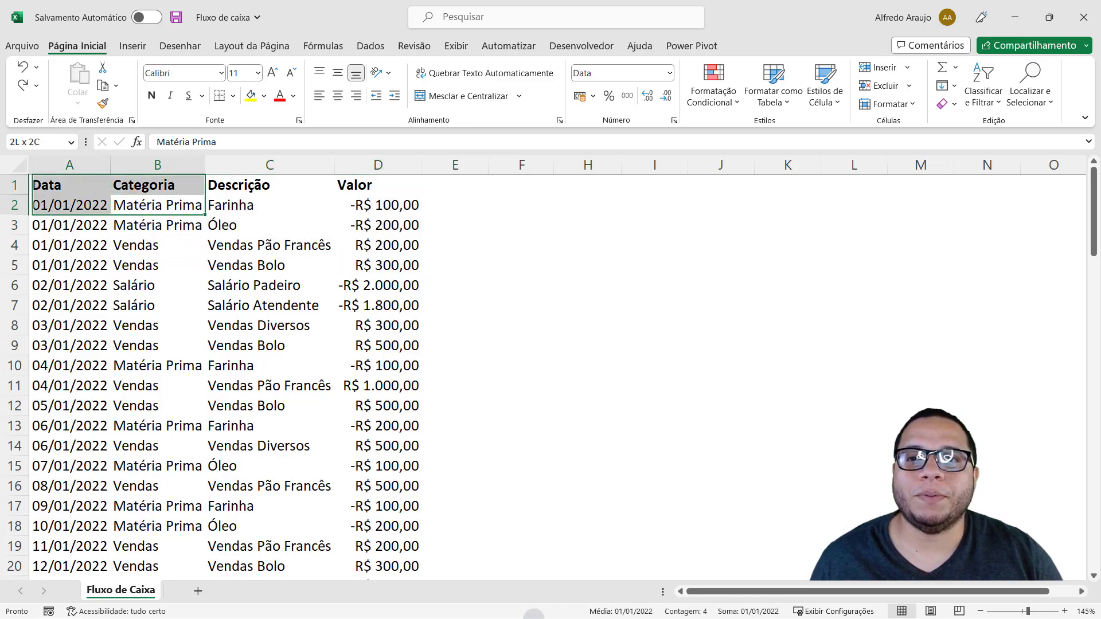
- Adjust the selection from its starting cell B2 to cover only B2:B5 in the Categoria column
key("shift+Down")
key("shift+Down")
key("shift+Down")
key("shift+Down")
key("shift+Right")
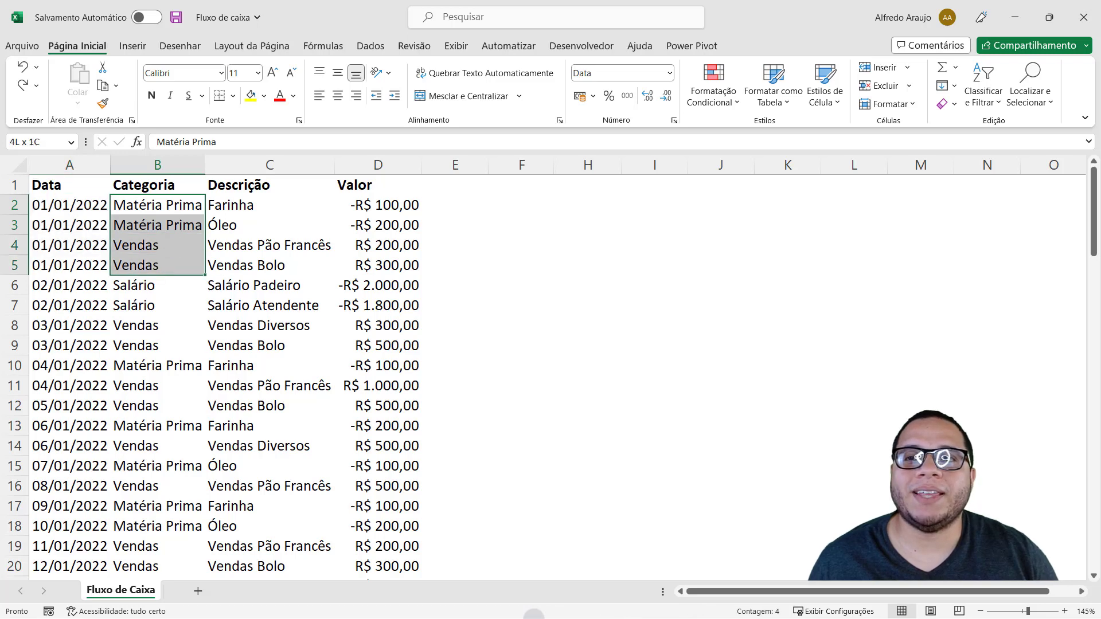
- Extend the B2:B5 selection through the Valor column to cover B2:D5
key("shift+Right")
key("shift+Right")
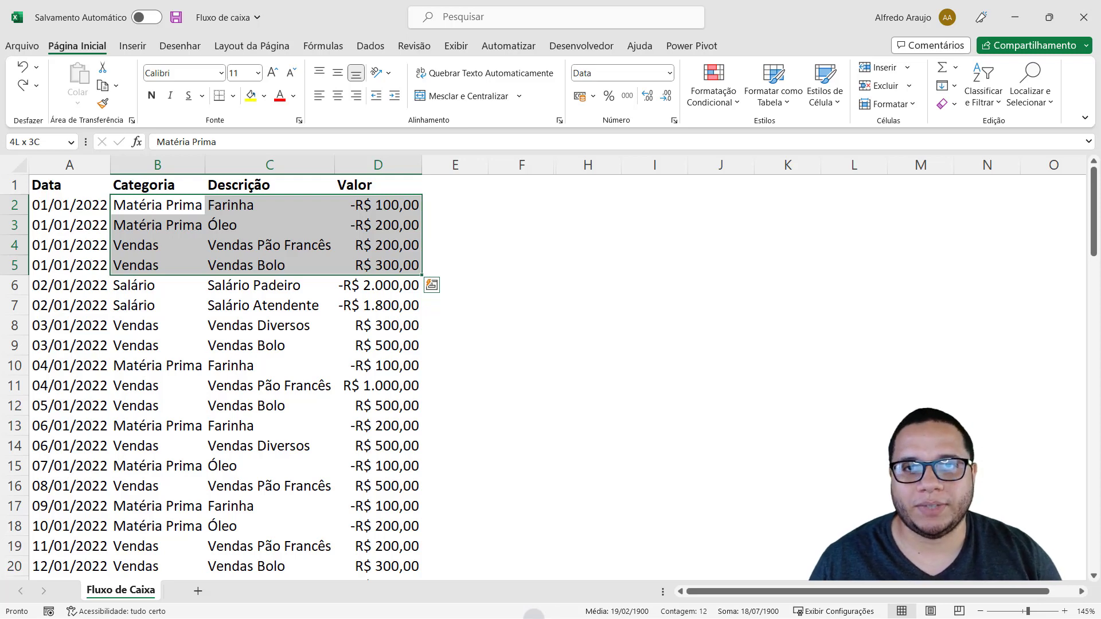
- Go to cell A1 and extend the selection down to the last filled row of the Data column, A1:A91
key("Left")
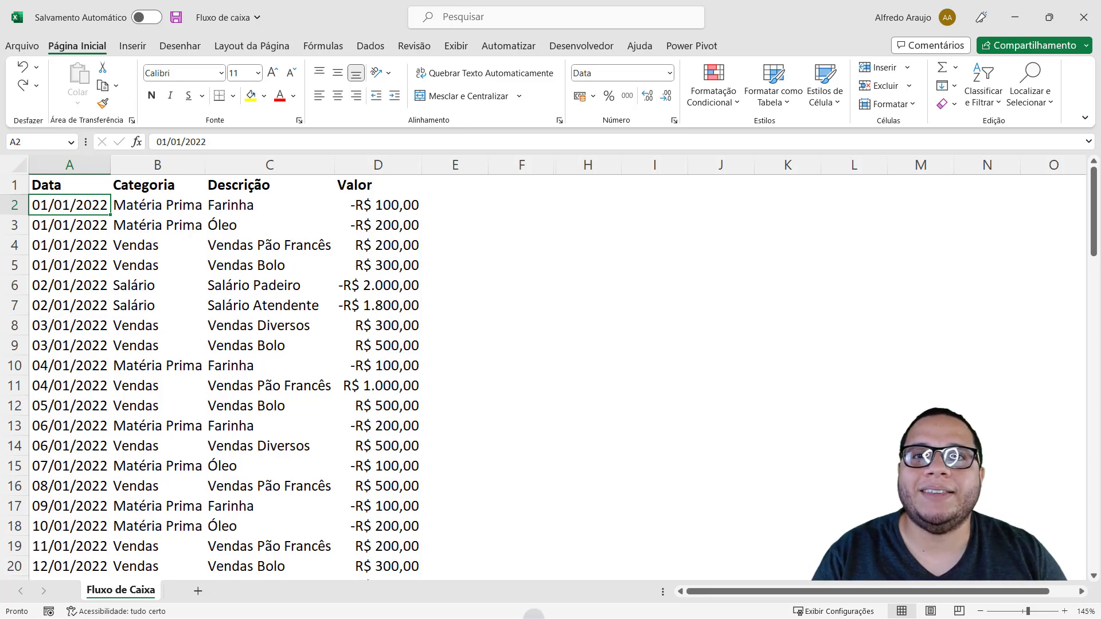
key("Up")
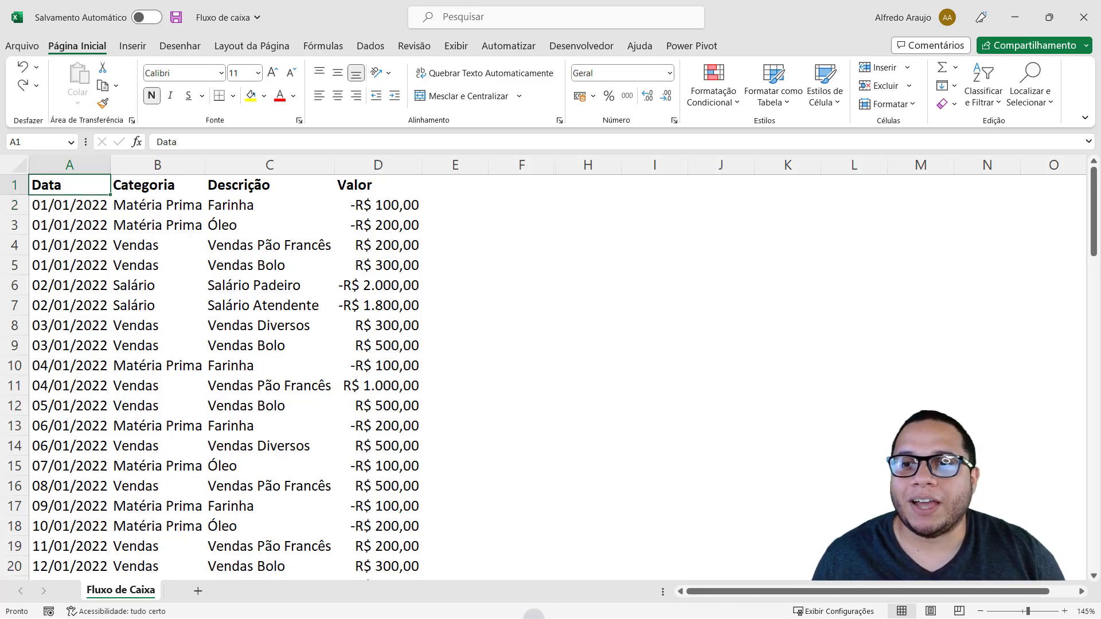
key("ctrl+shift+Down")
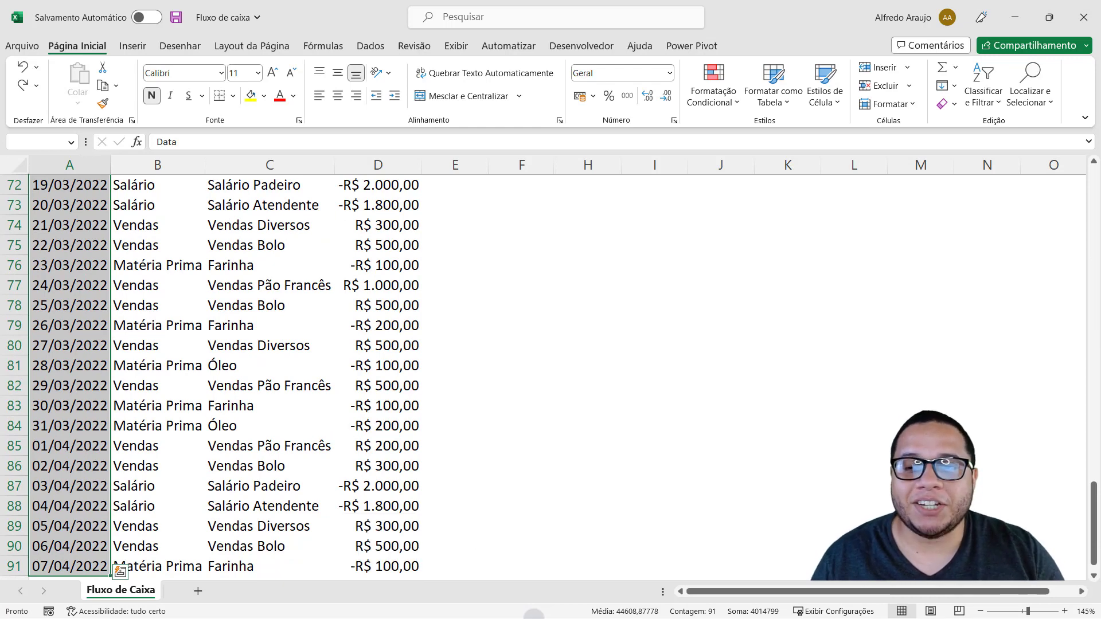
scroll(81, 217, "down", 1)
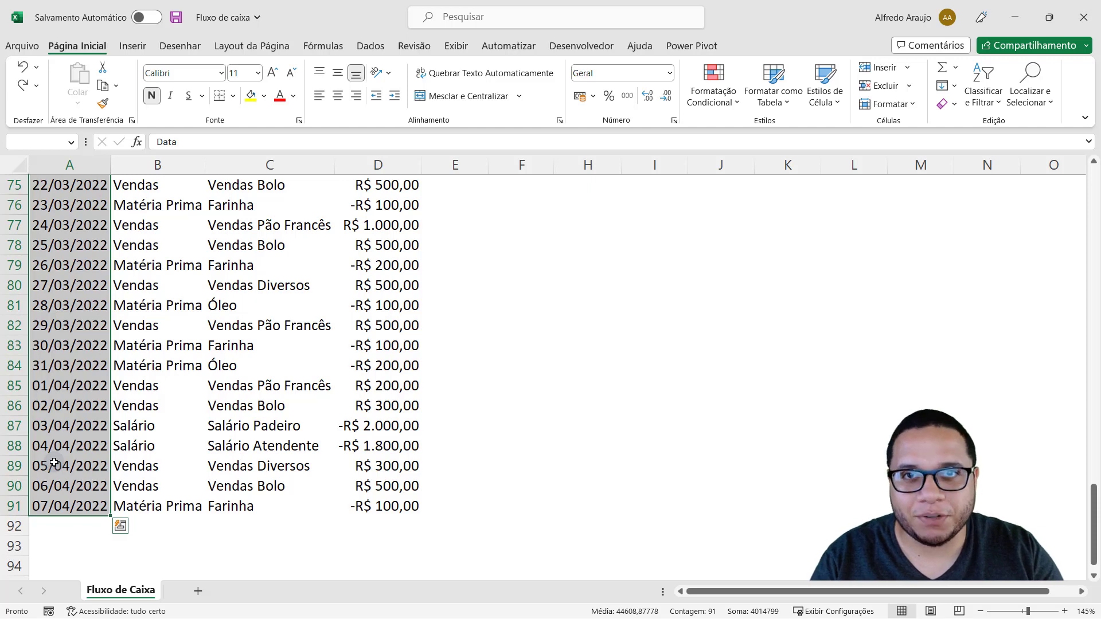
- Select the entire column A from cell A1 and check how far the selection reaches below the data
key("ctrl+Home")
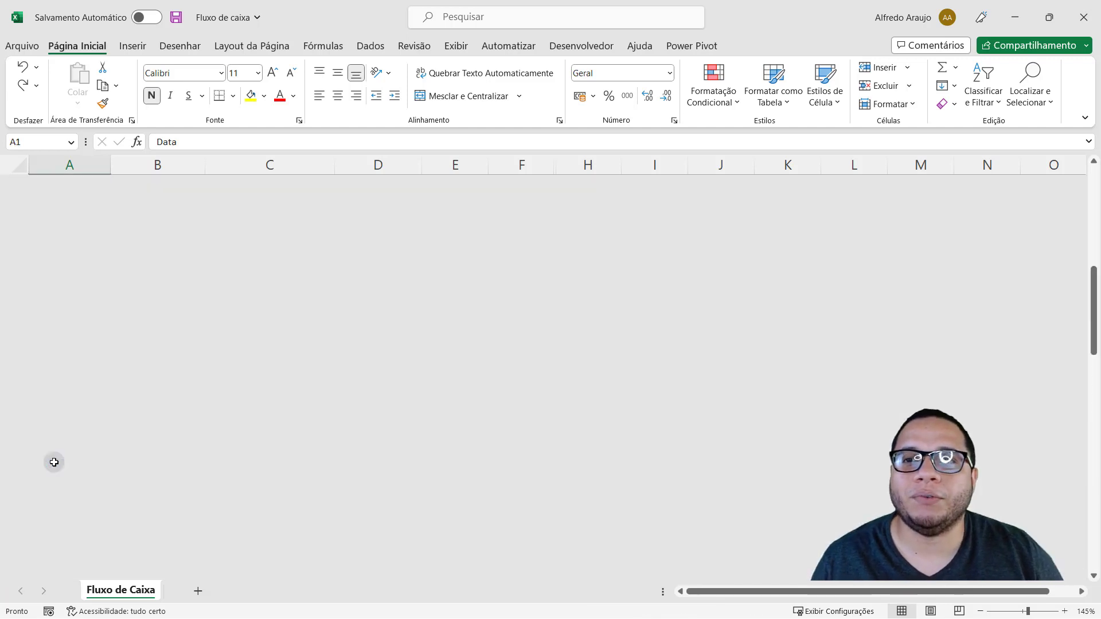
key("ctrl+space")
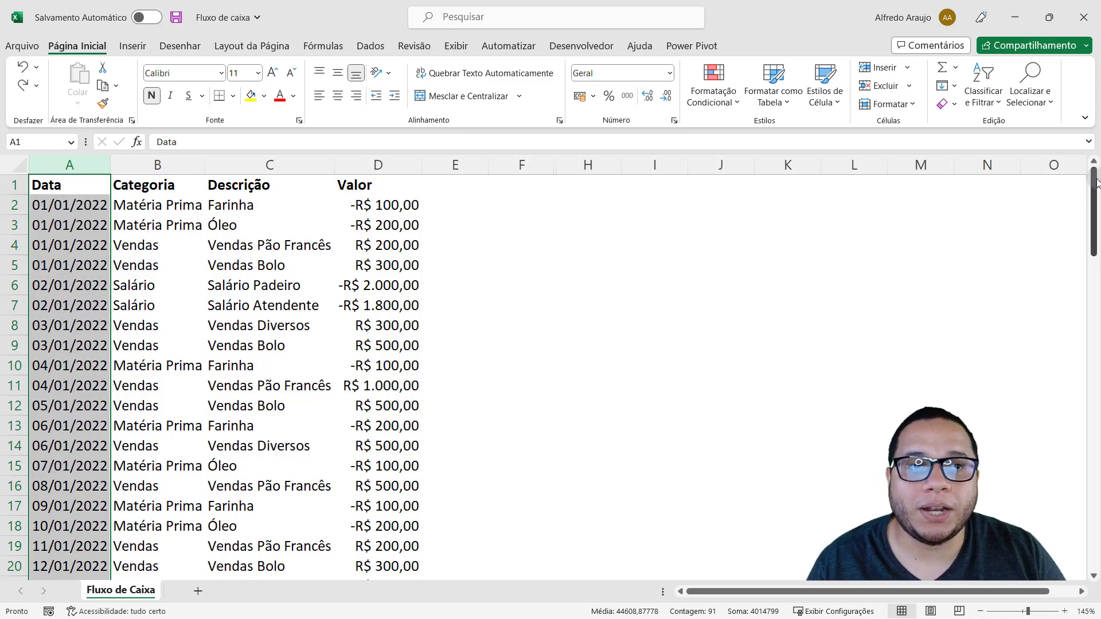
left_click_drag(1097, 182, 1074, 512)
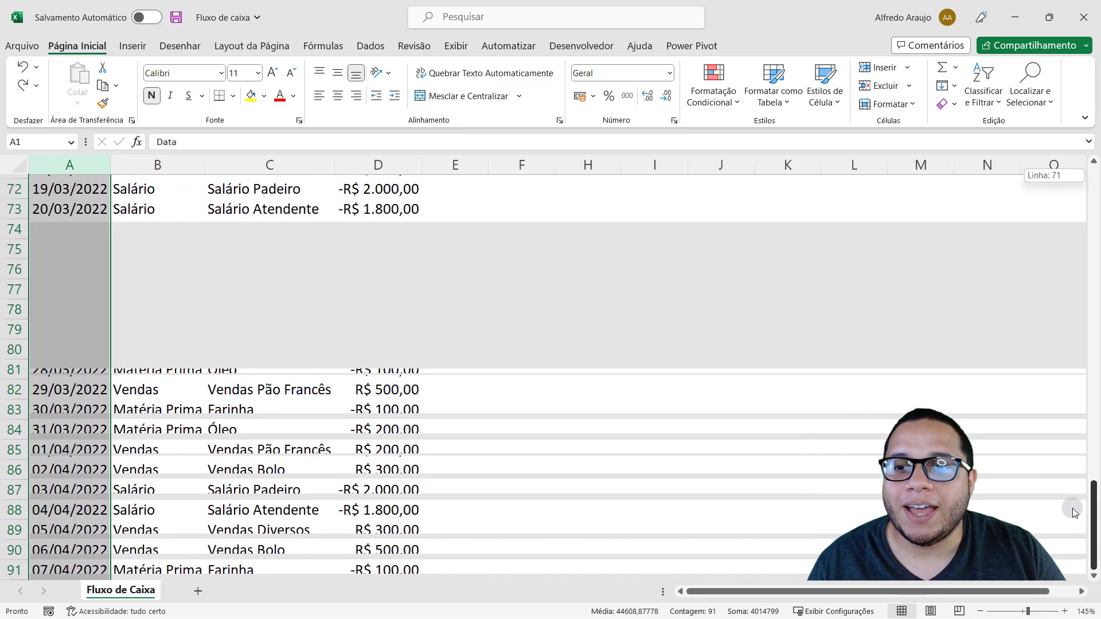
scroll(167, 369, "down", 8)
scroll(157, 369, "up", 2)
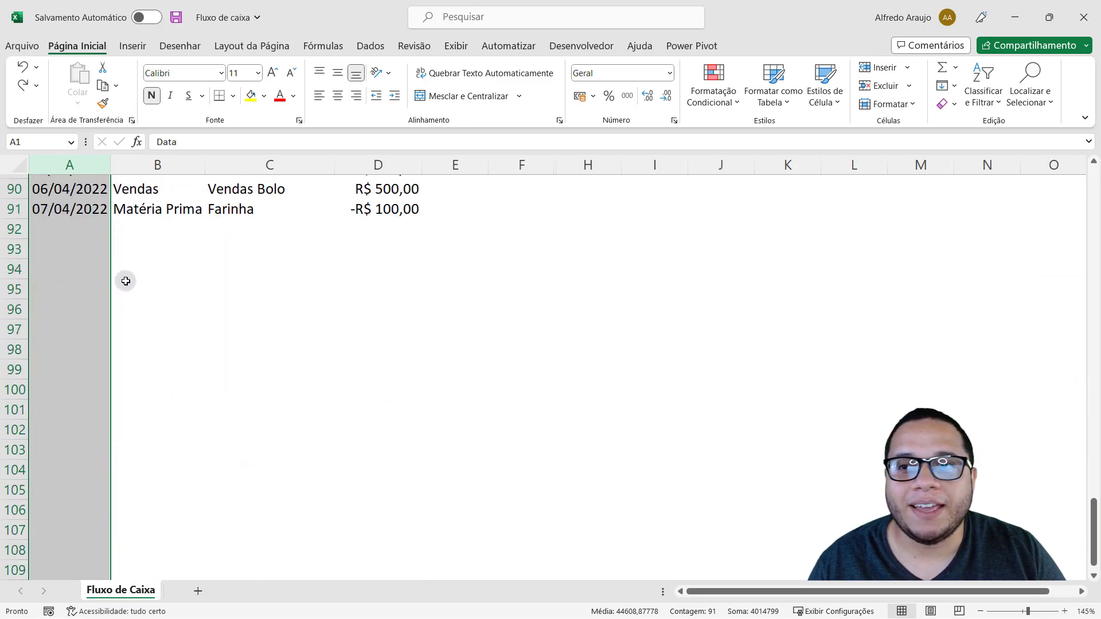
scroll(333, 415, "down", 15)
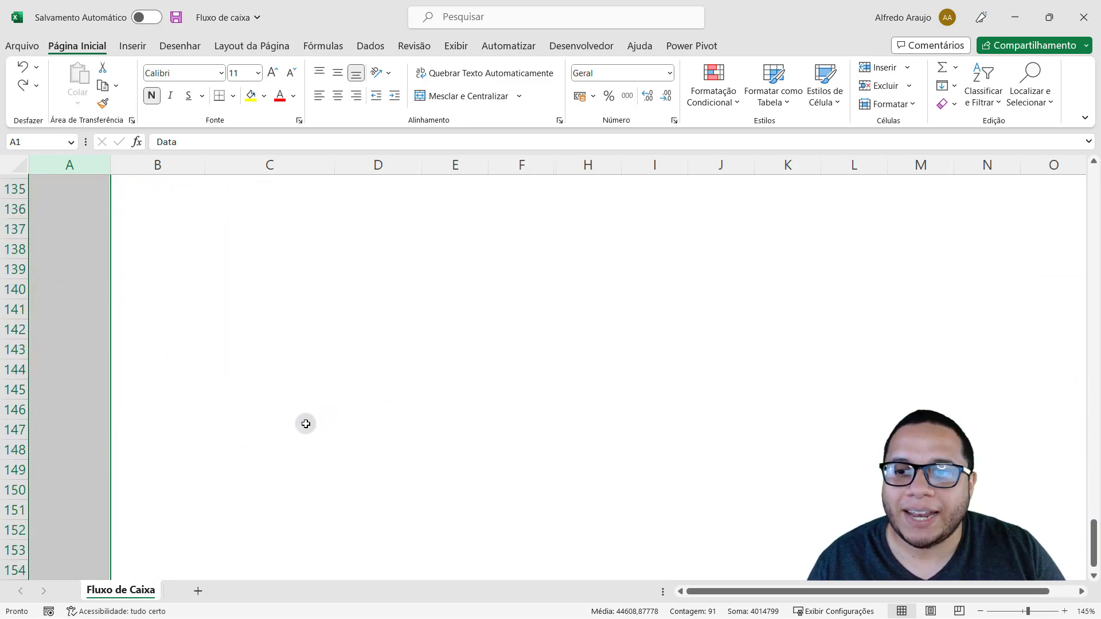
scroll(306, 423, "down", 20)
scroll(282, 421, "up", 12)
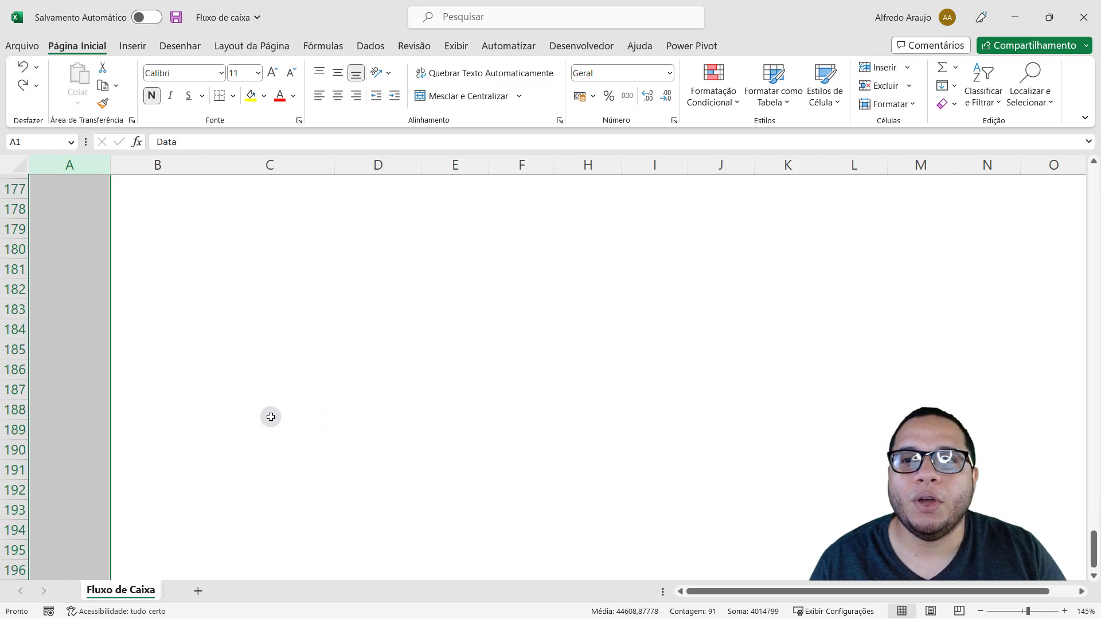
scroll(49, 273, "up", 4)
- Jump from an empty cell in column A to the last filled cell A91, return to A1, and select the entire column A
left_click(47, 274)
key("ctrl+Up")
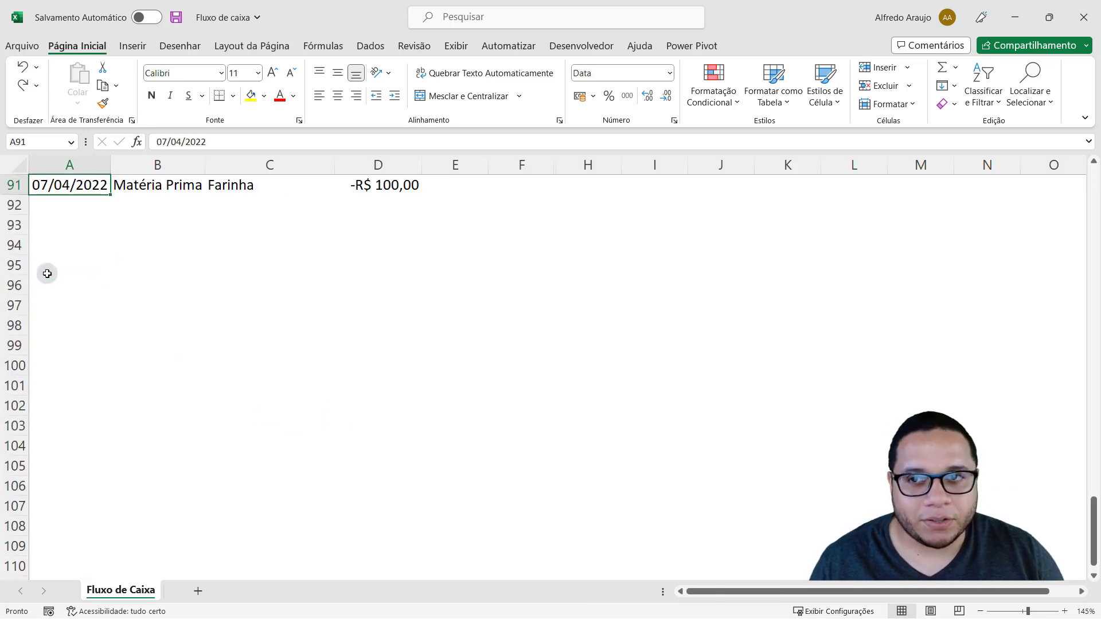
key("ctrl+Up")
key("ctrl+shift+Down")
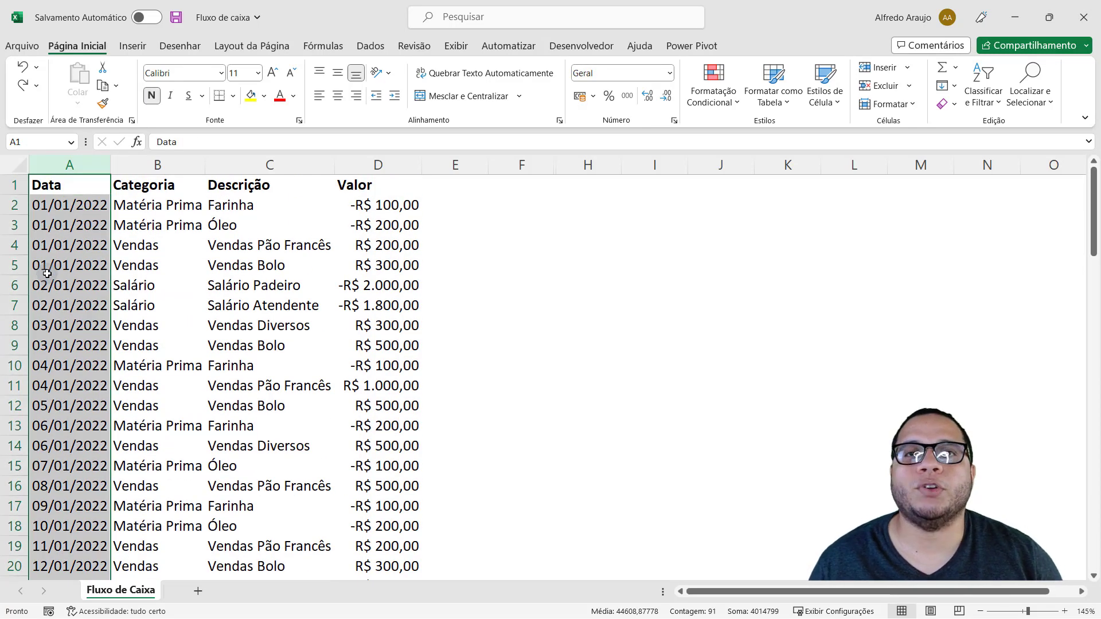
- Go to the Descrição header in C1 and select the entire column C
key("Right")
key("Right")
key("ctrl+shift+Down")
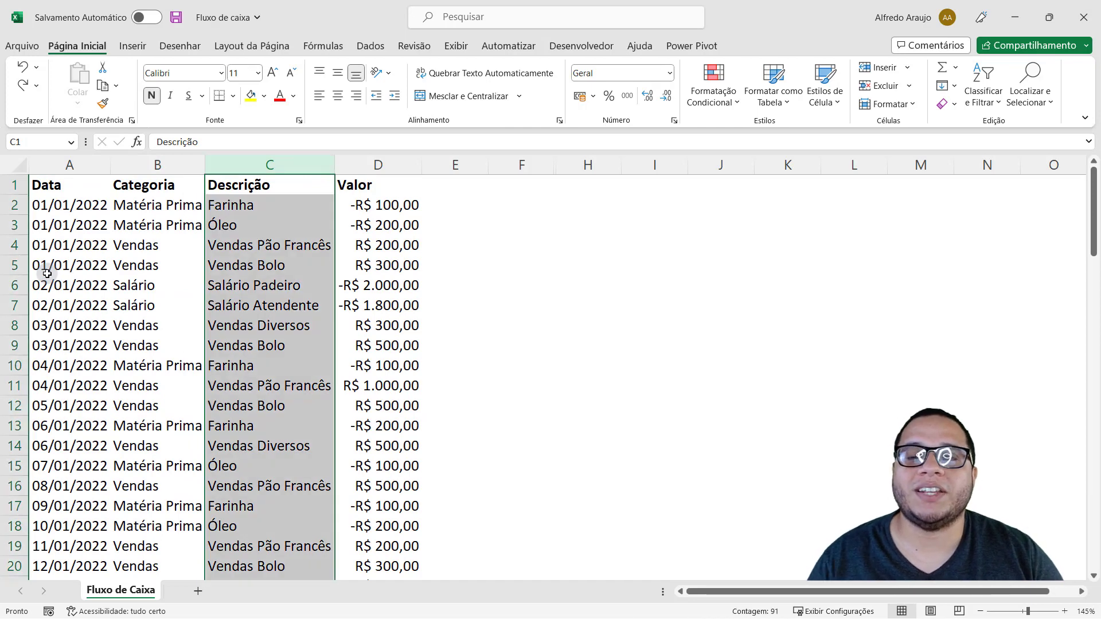
- Move to cell D12 in the Valor column and select the entire column D from there
key("Right")
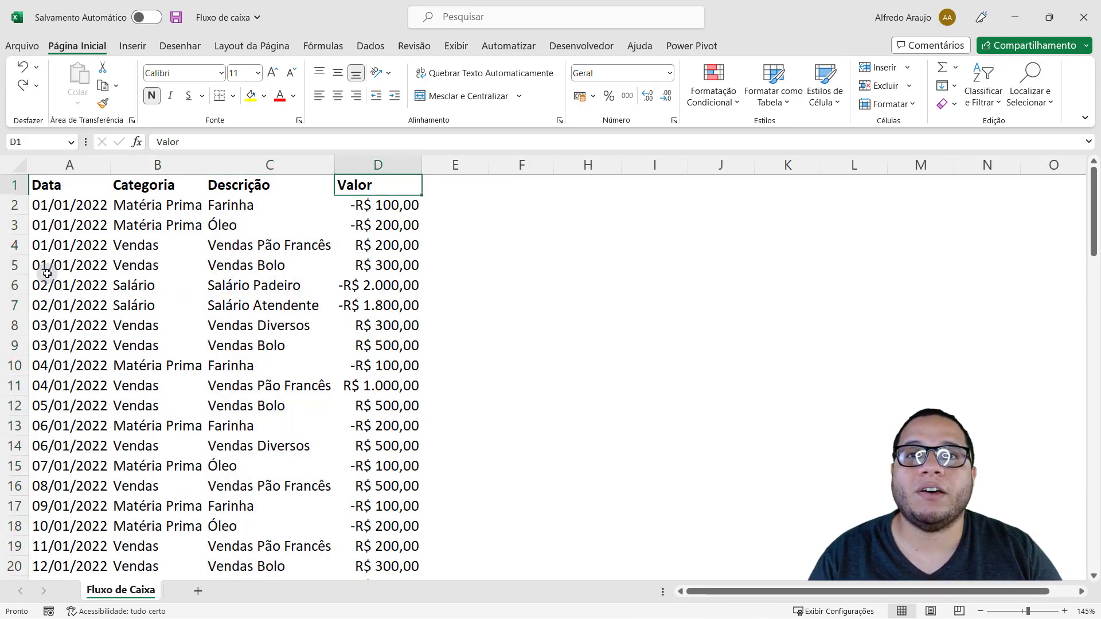
key("Down")
key("Down")
key("Down")
key("Down")
key("Down")
key("Down")
key("Down")
key("Down")
key("Down")
key("Down")
key("Down")
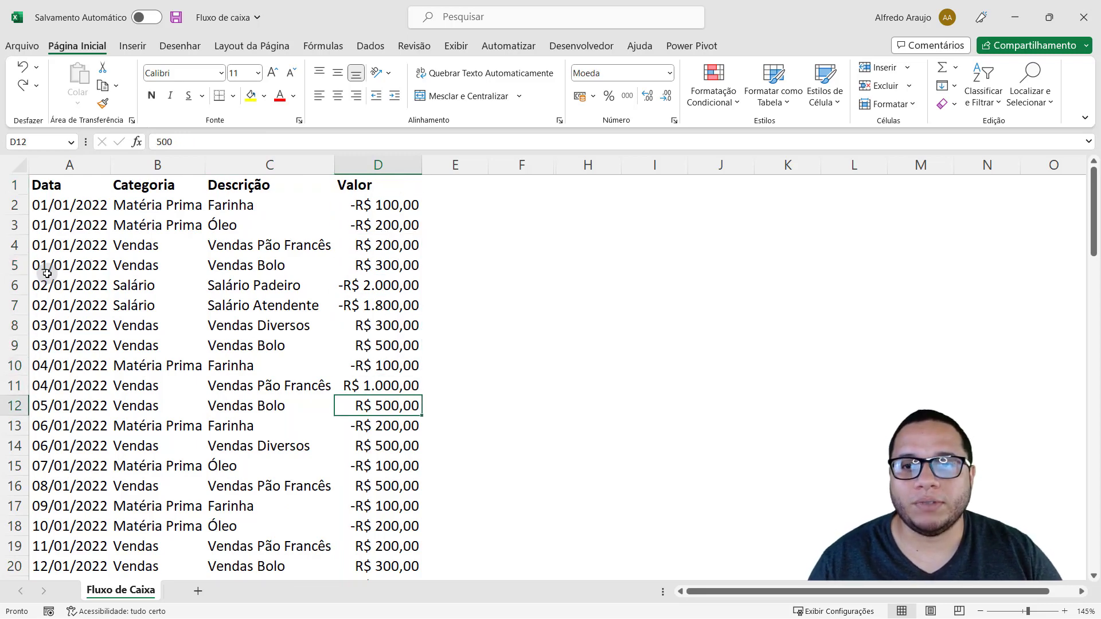
key("ctrl+space")
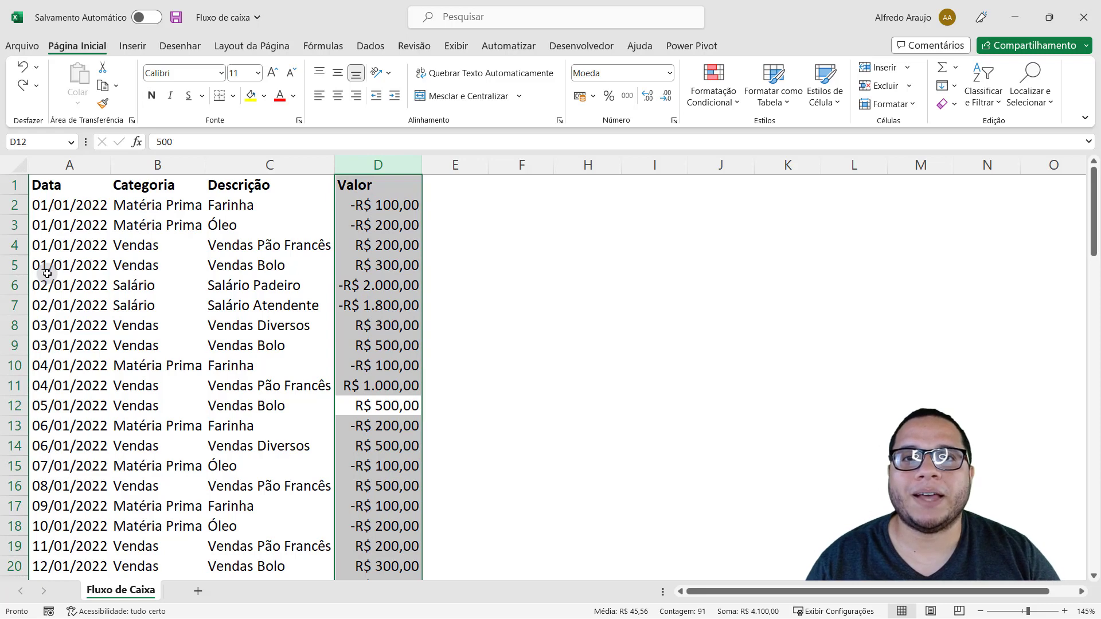
- Move to cell A2 in the Data column and select the entire column A from there
key("Left")
key("Left")
key("Left")
key("Up")
key("Up")
key("Up")
key("Up")
key("Up")
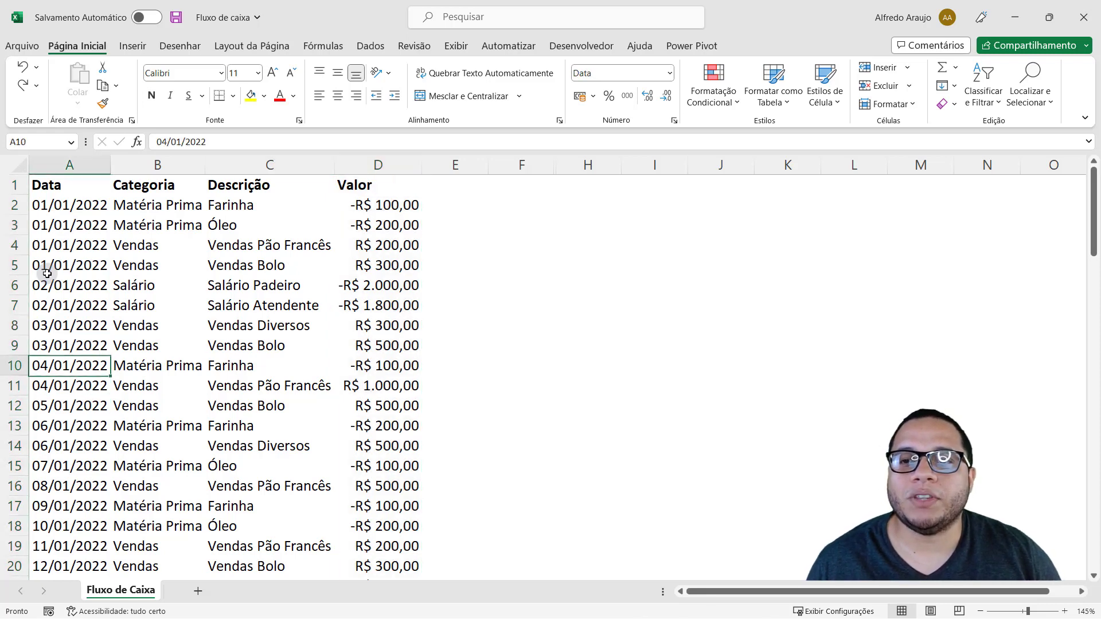
key("Up")
key("Up")
key("Up")
key("Up")
key("Up")
key("ctrl+space")
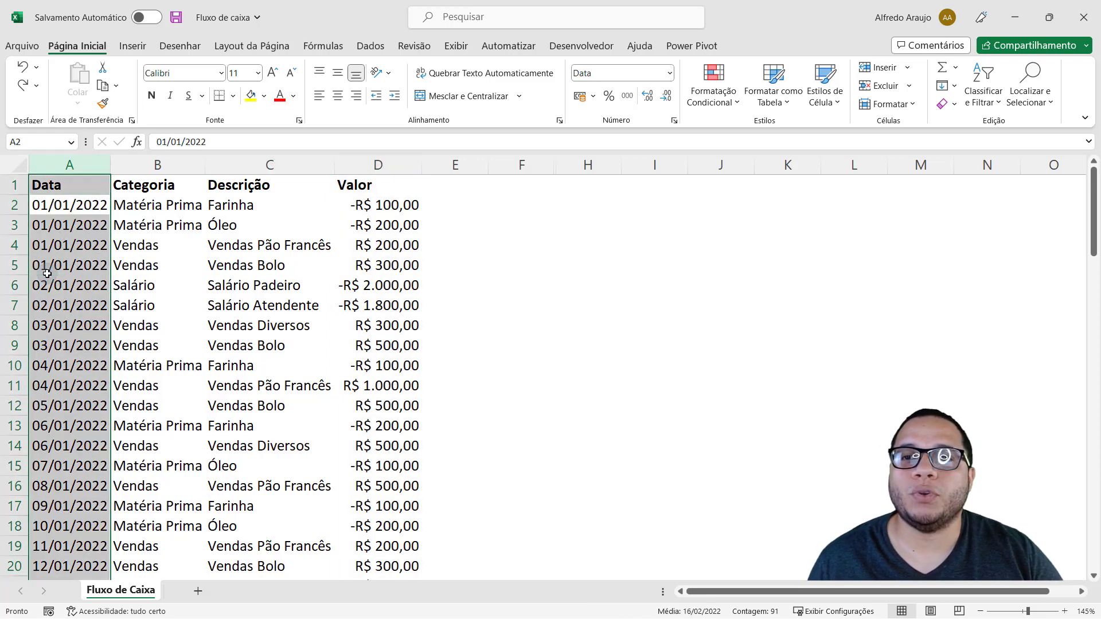
- Extend the column A selection one column at a time to cover entire columns A through D
key("shift+Right")
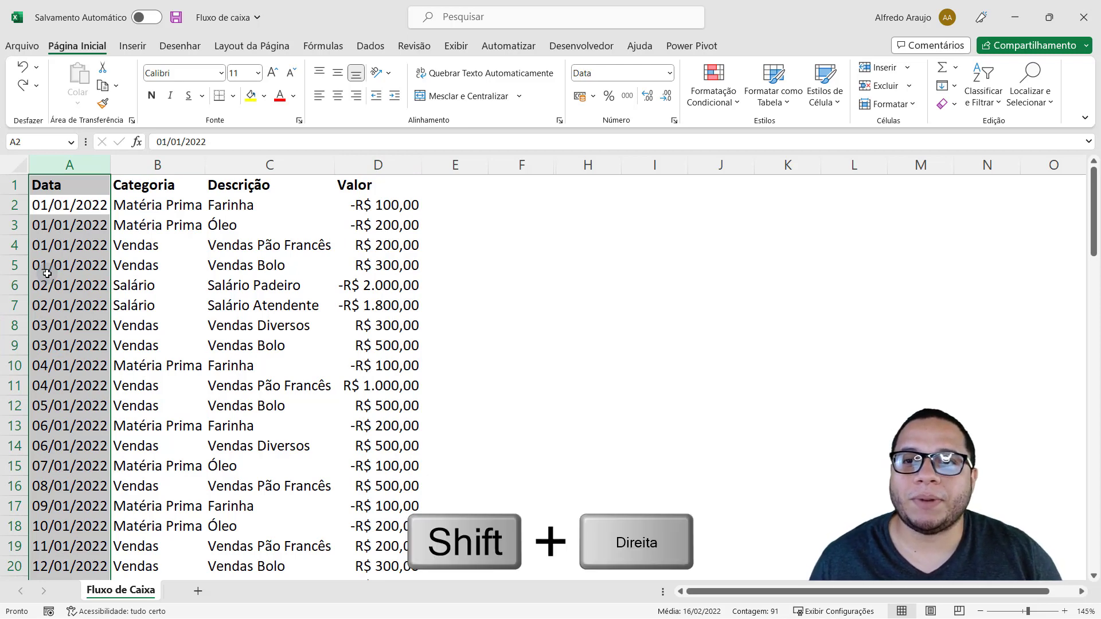
key("shift+Right")
key("shift+Right")
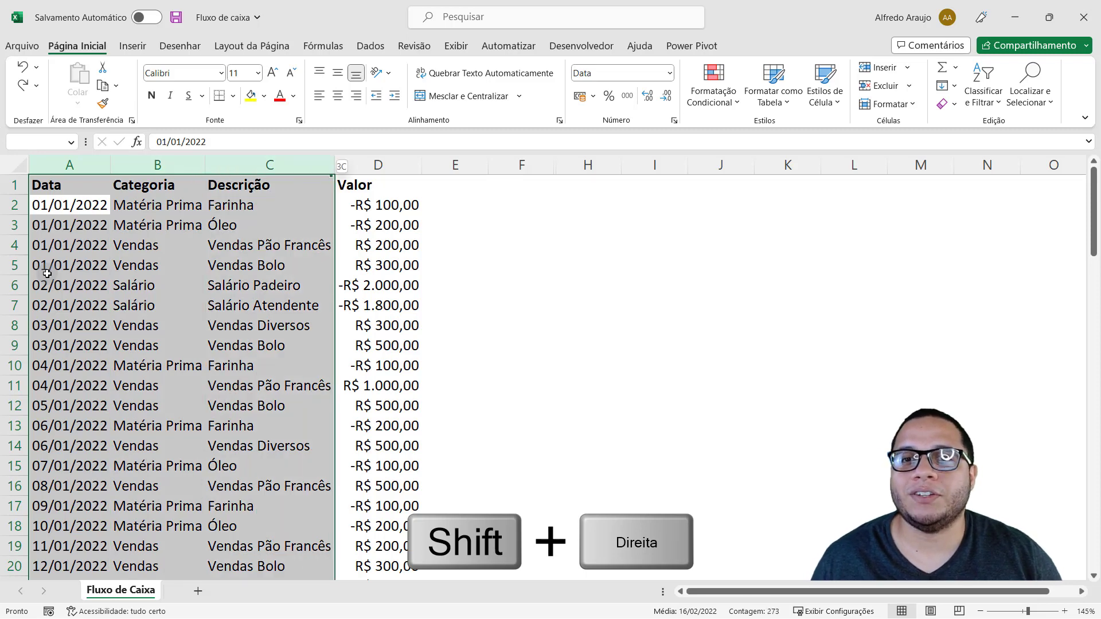
key("shift+Right")
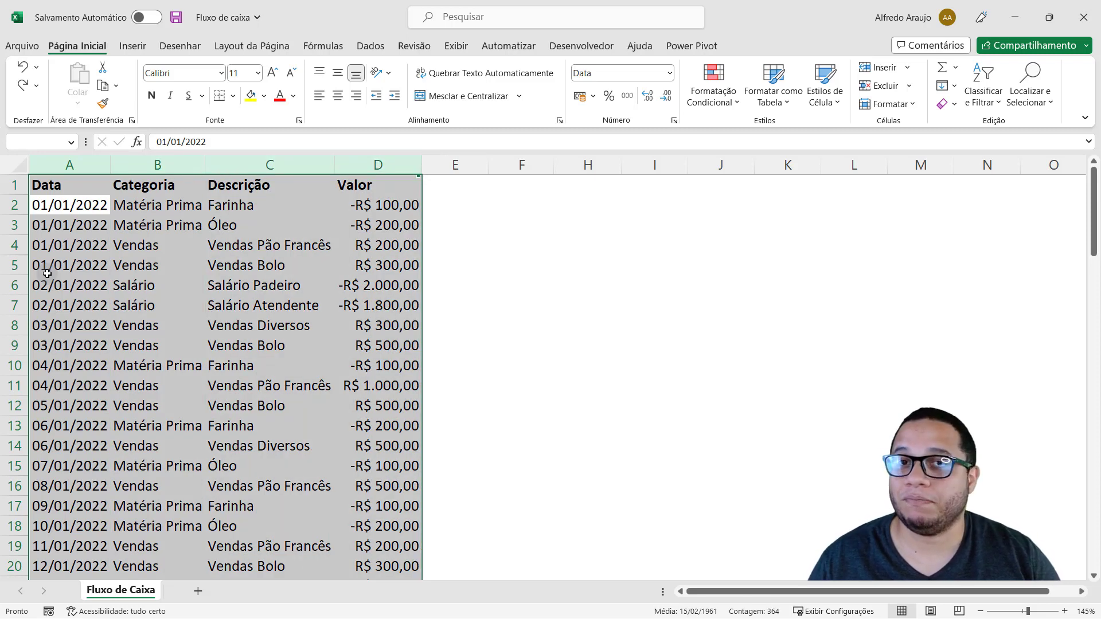
- Go to cell A4 and select the entire row 4
key("Down")
key("Down")
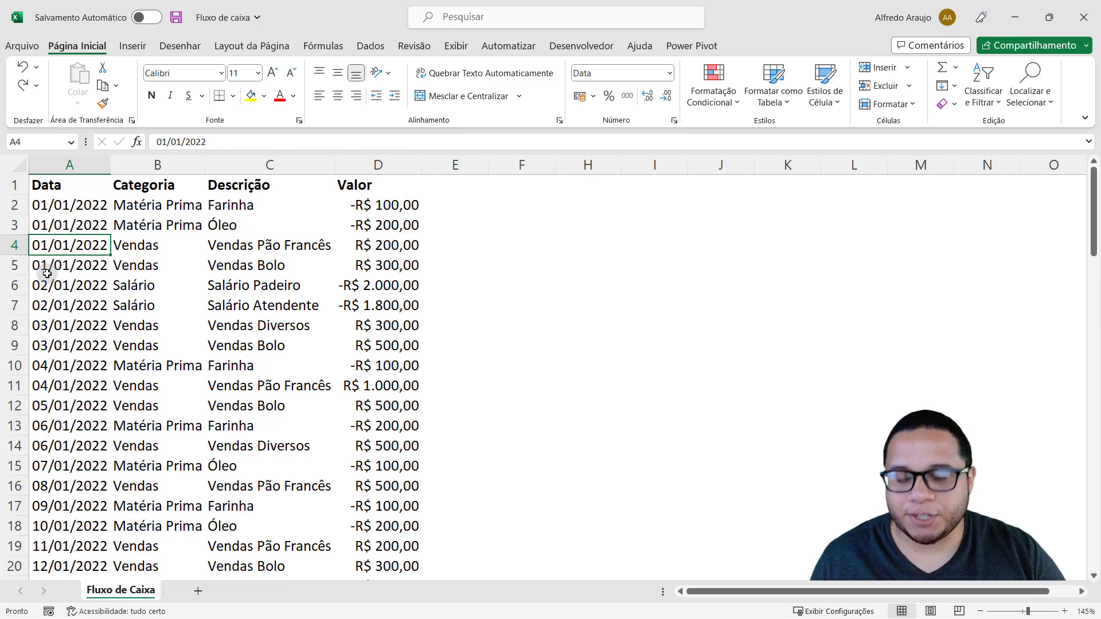
key("shift+space")
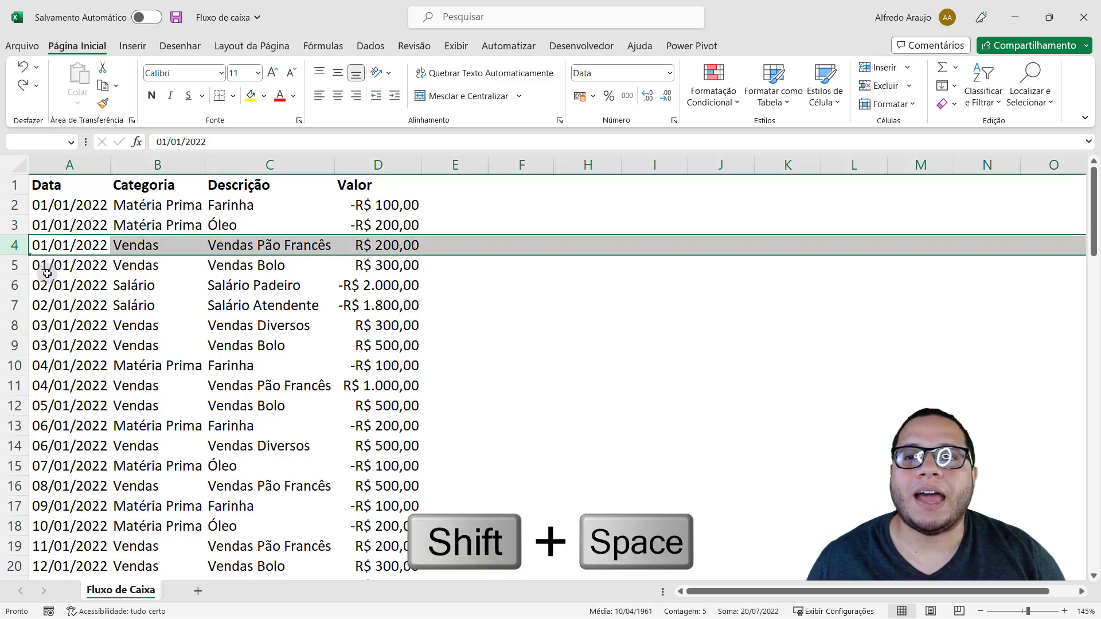
- Extend the row 4 selection downward row by row to cover entire rows 4 through 9
key("shift+Down")
key("shift+Down")
key("shift+Down")
key("shift+Down")
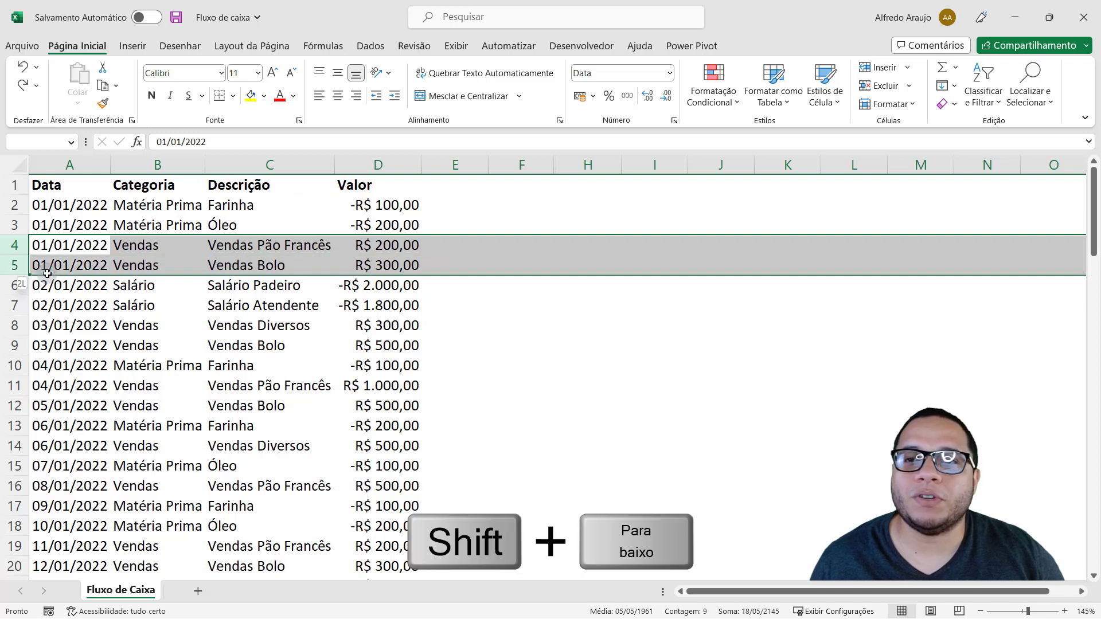
key("shift+Down")
key("shift+Down")
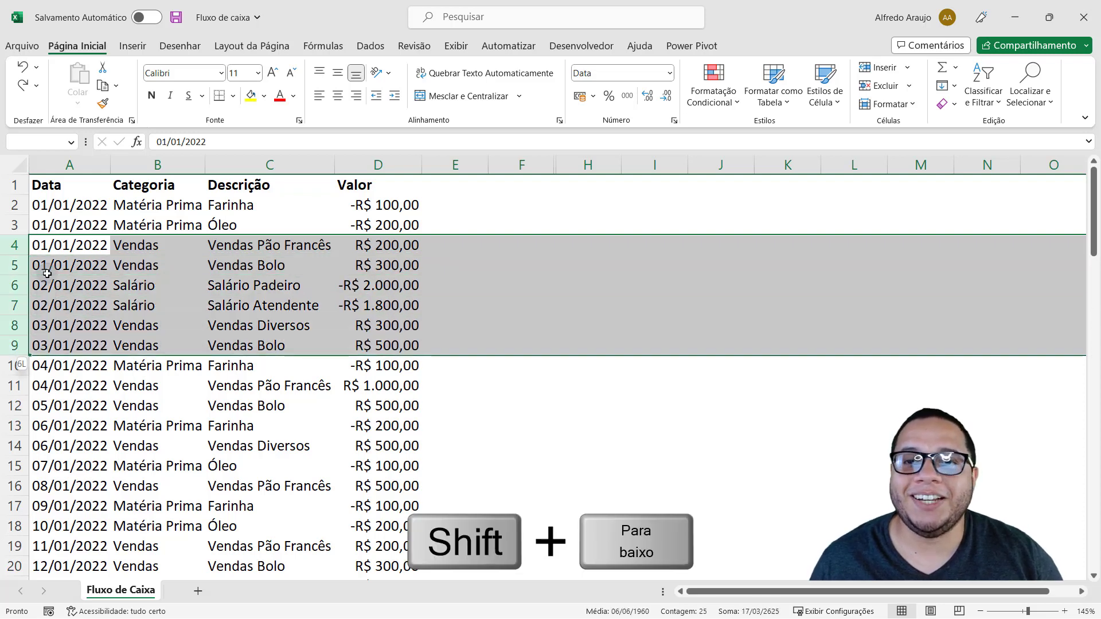
- Return to cell A1 and move along the header row to the Descrição header in C1
key("ctrl+Home")
key("Up")
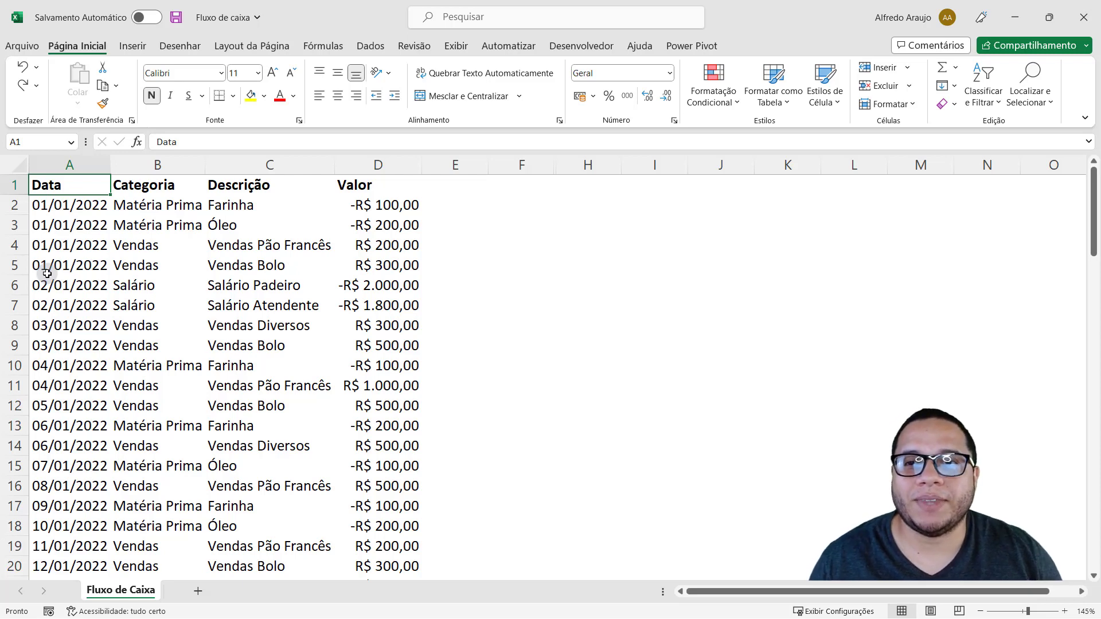
key("Right")
key("Right")
key("Right")
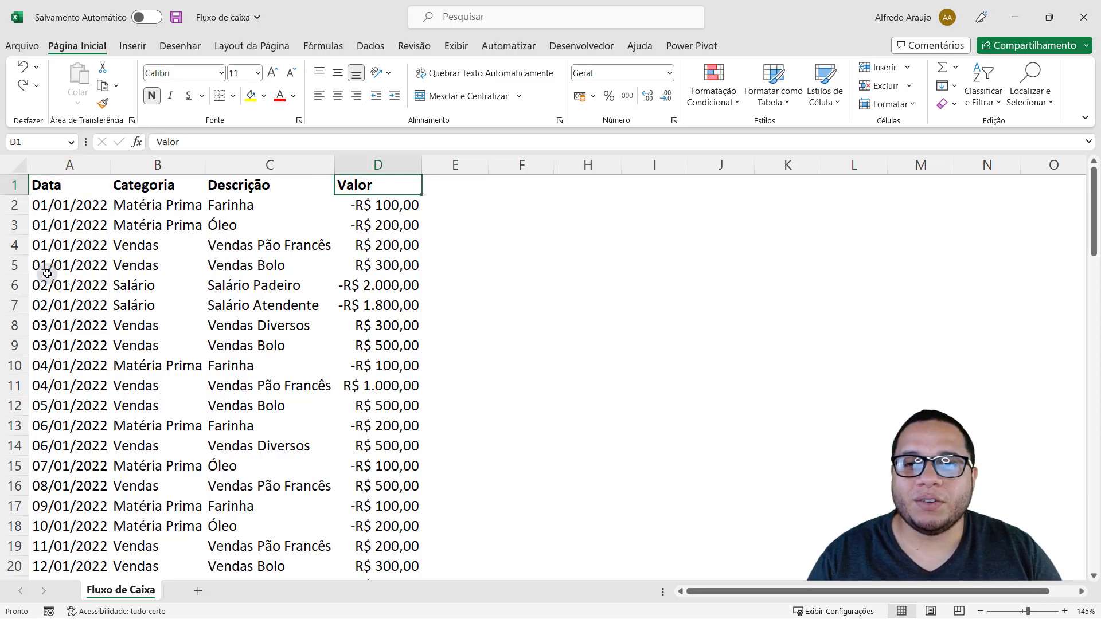
key("Left")
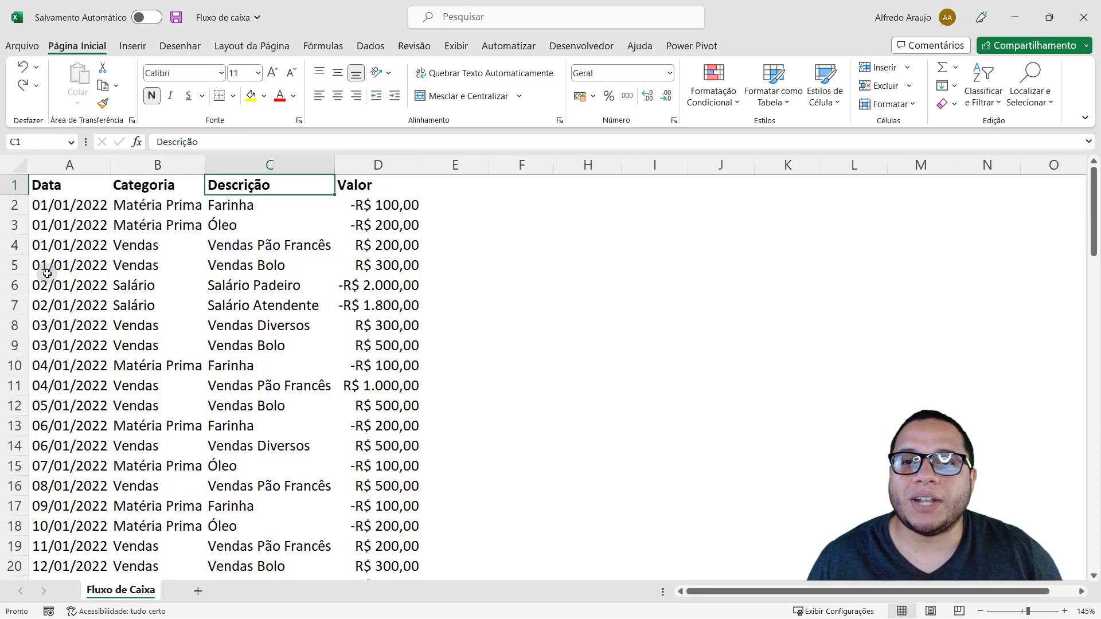
- Move to cell C3, hide the Descrição column from there, and undo the hiding
key("Down")
key("Down")
key("Down")
key("Down")
key("Down")
key("Down")
key("Up")
key("Up")
key("Up")
key("Up")
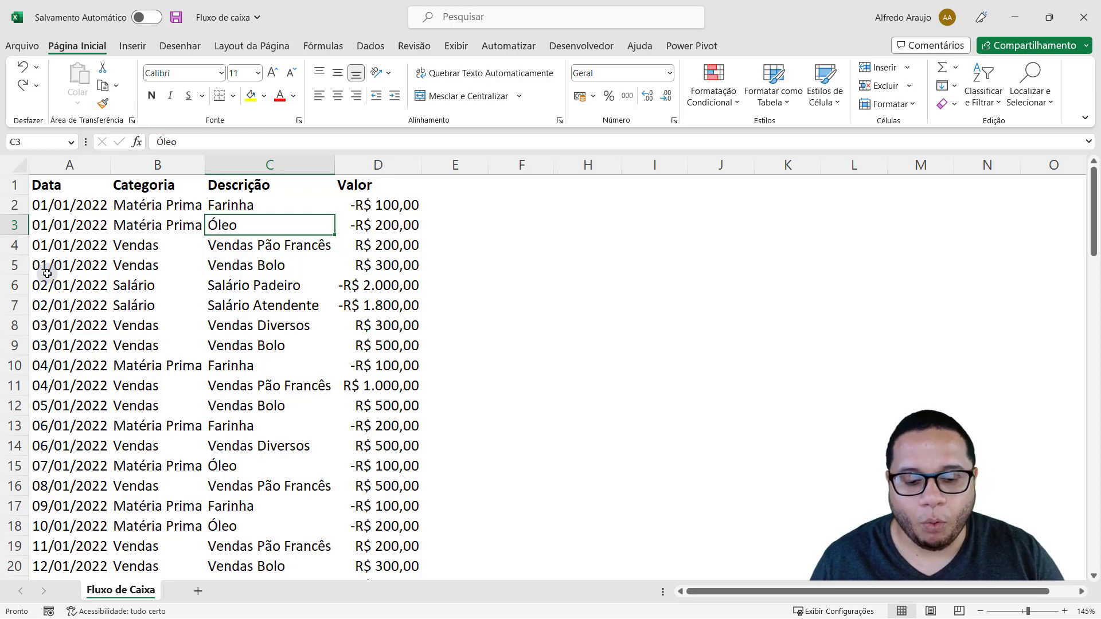
key("ctrl+0")
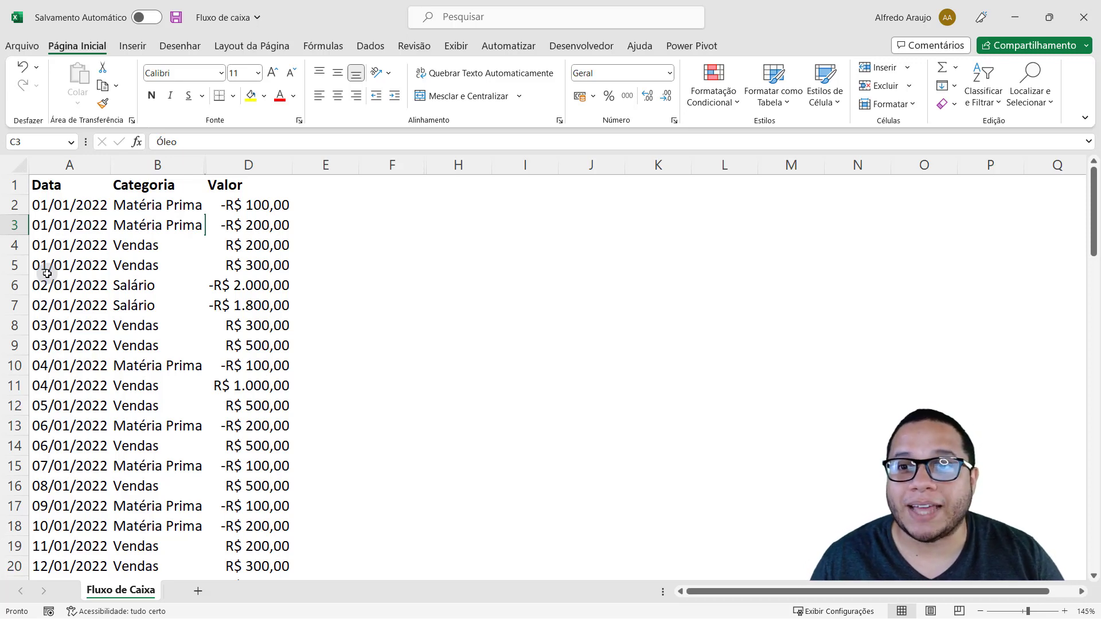
key("ctrl+z")
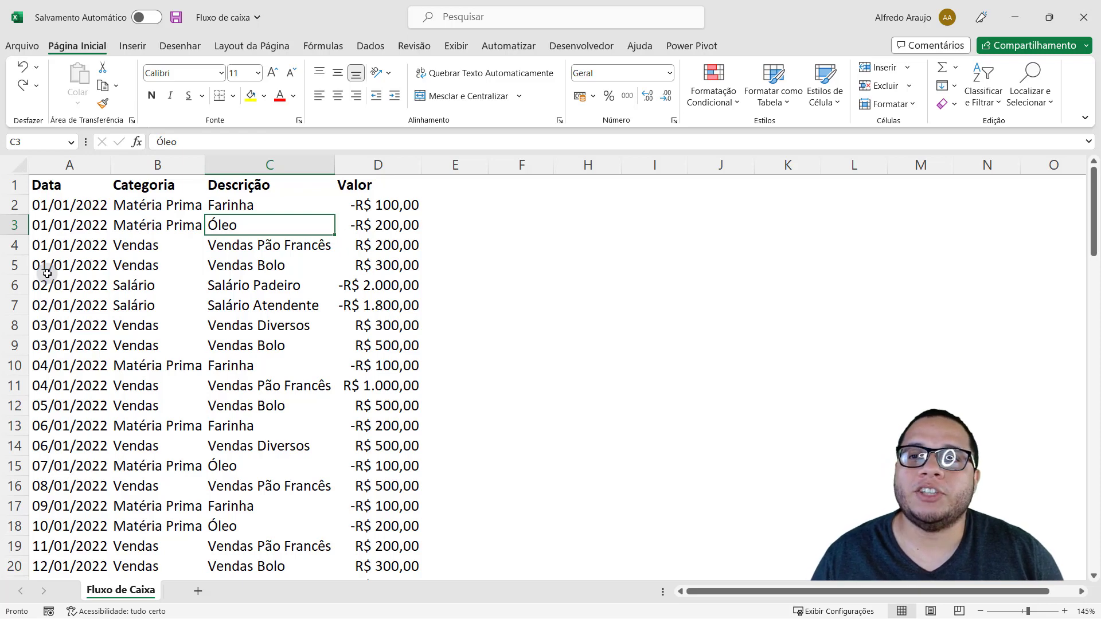
- Go to cell A3 and extend the selection across the row to cover A3:D3
key("Left")
key("Left")
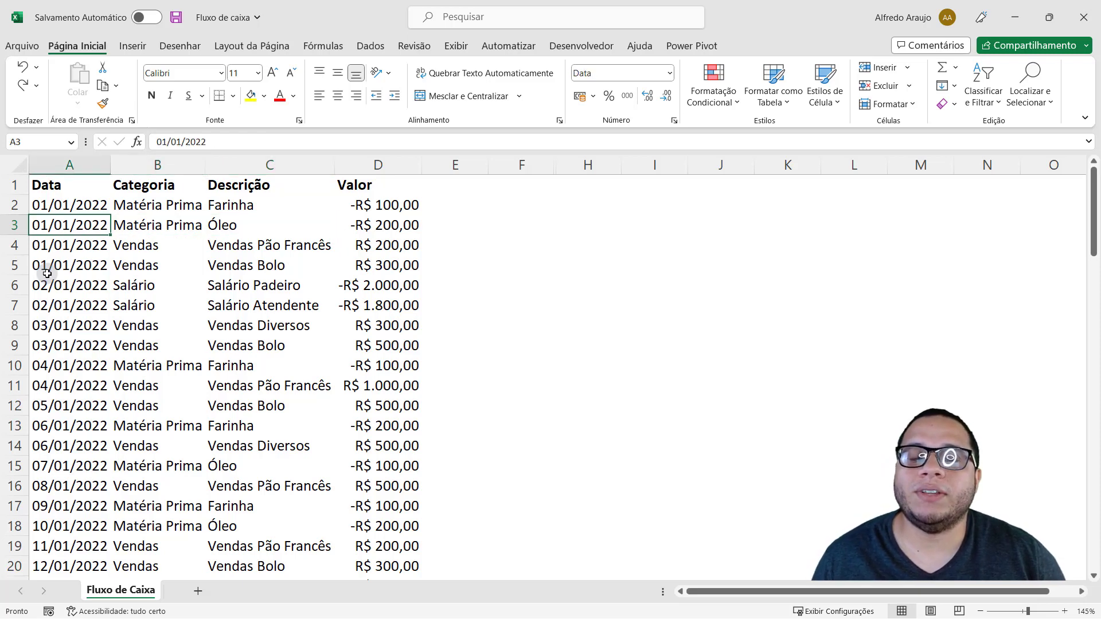
key("shift+Right")
key("shift+Right")
key("shift+Right")
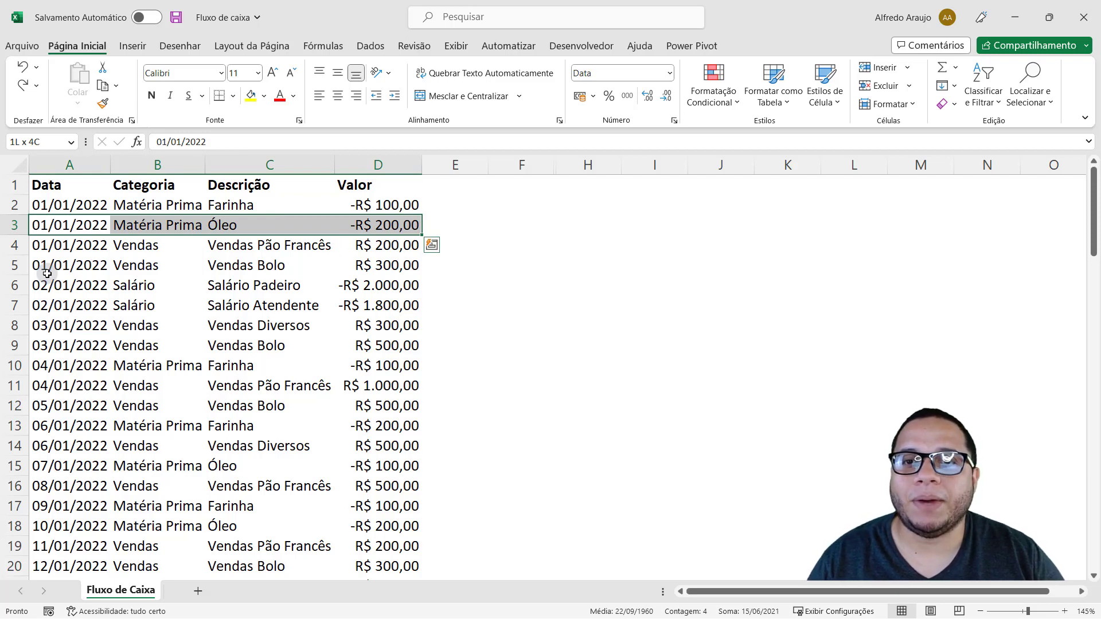
- Move back and forth along row 3, stopping on the Categoria cell B3
key("Left")
key("Right")
key("Right")
key("Right")
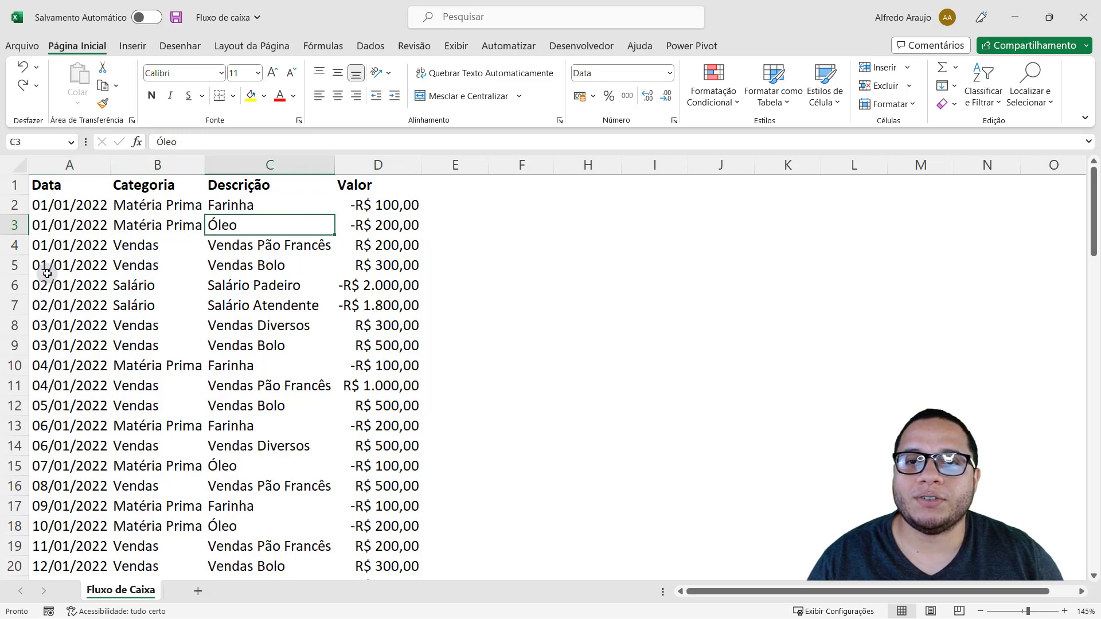
key("Left")
key("Left")
key("Left")
key("Right")
key("Right")
key("Right")
key("Left")
key("Left")
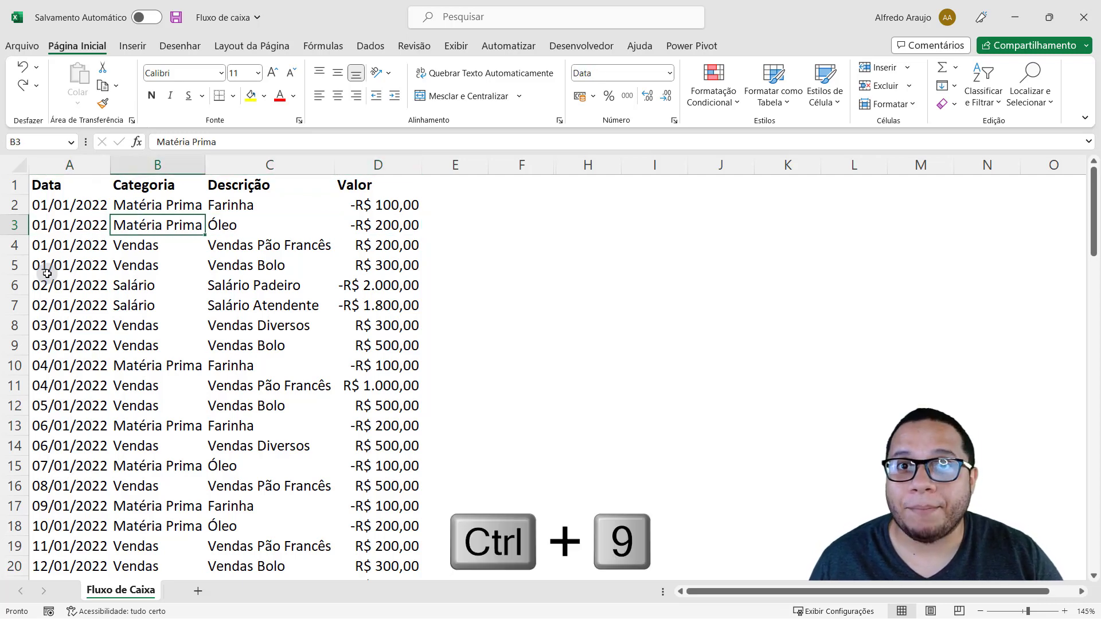
- From cell B3, hide and restore row 3 and the Categoria column in turn, two times over
key("ctrl+9")
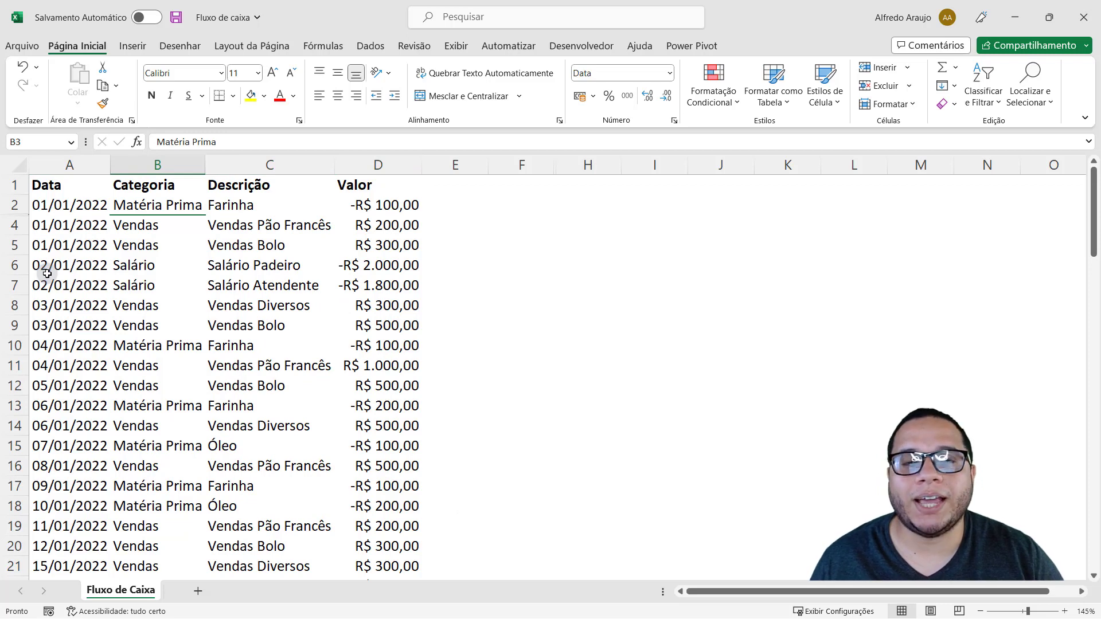
key("ctrl+shift+9")
key("ctrl+0")
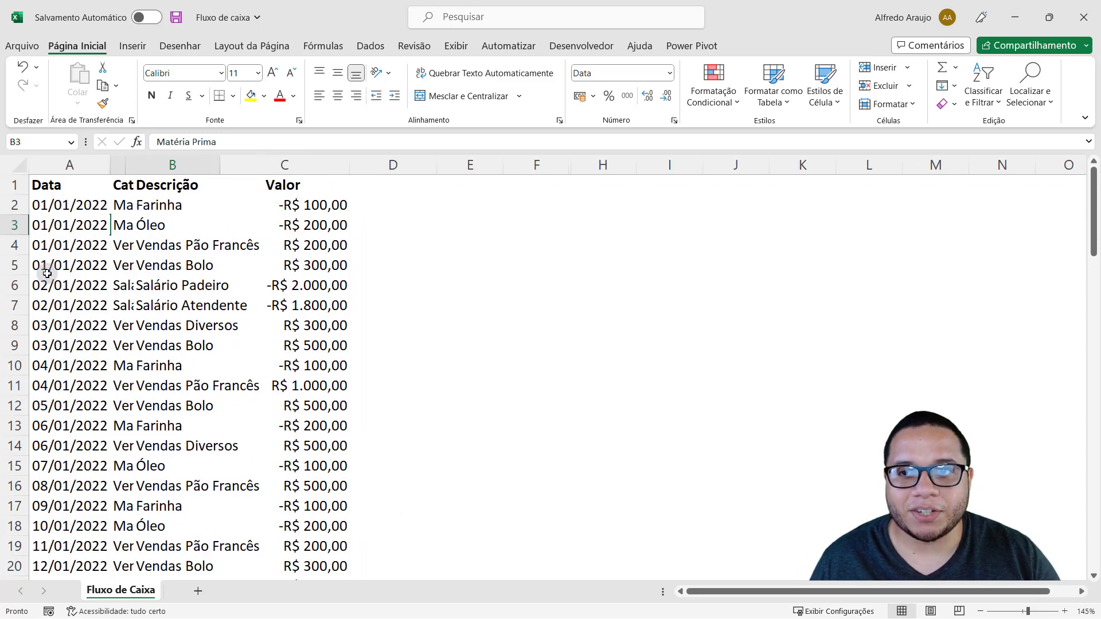
key("ctrl+z")
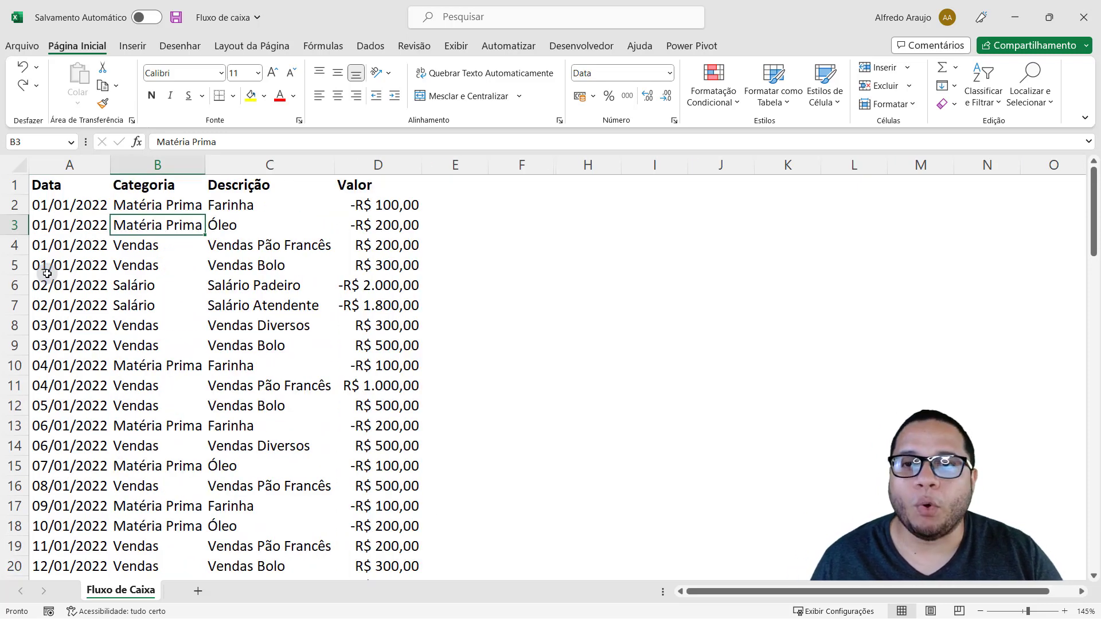
key("ctrl+9")
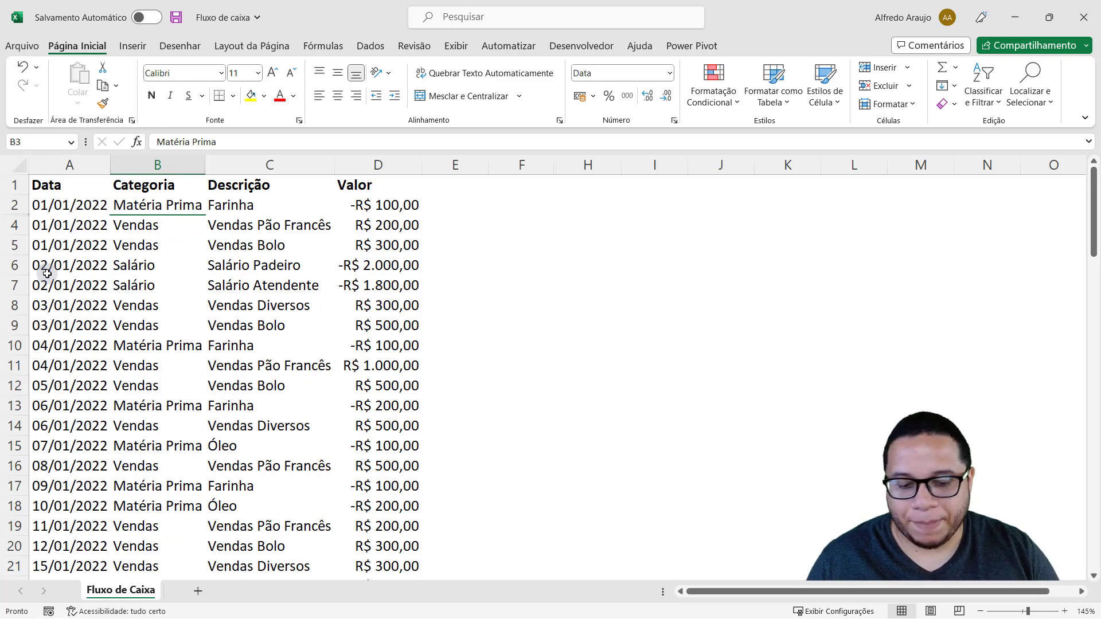
key("ctrl+z")
key("ctrl+0")
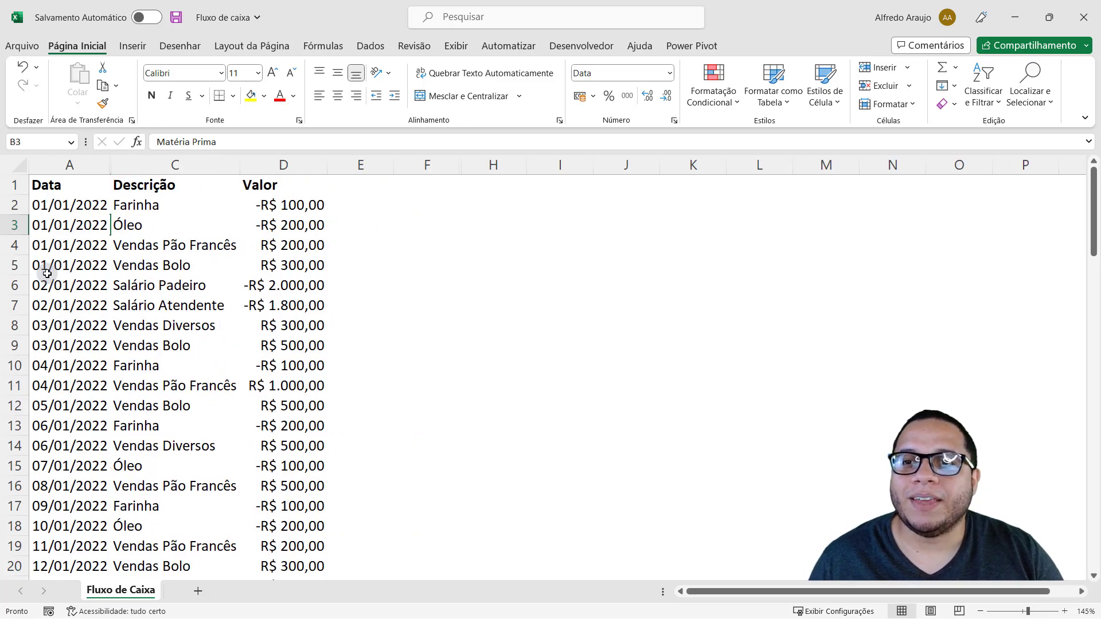
key("ctrl+z")
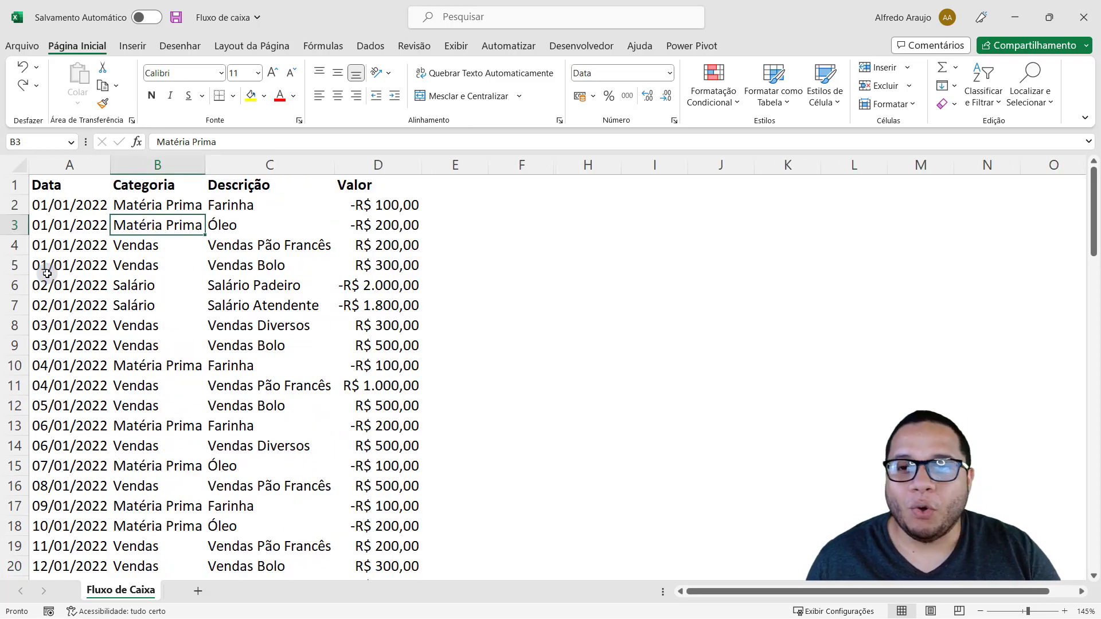
- Hide row 3 once more from cell B3 and undo the hiding
key("ctrl+9")
key("ctrl+8")
key("Escape")
key("ctrl+z")
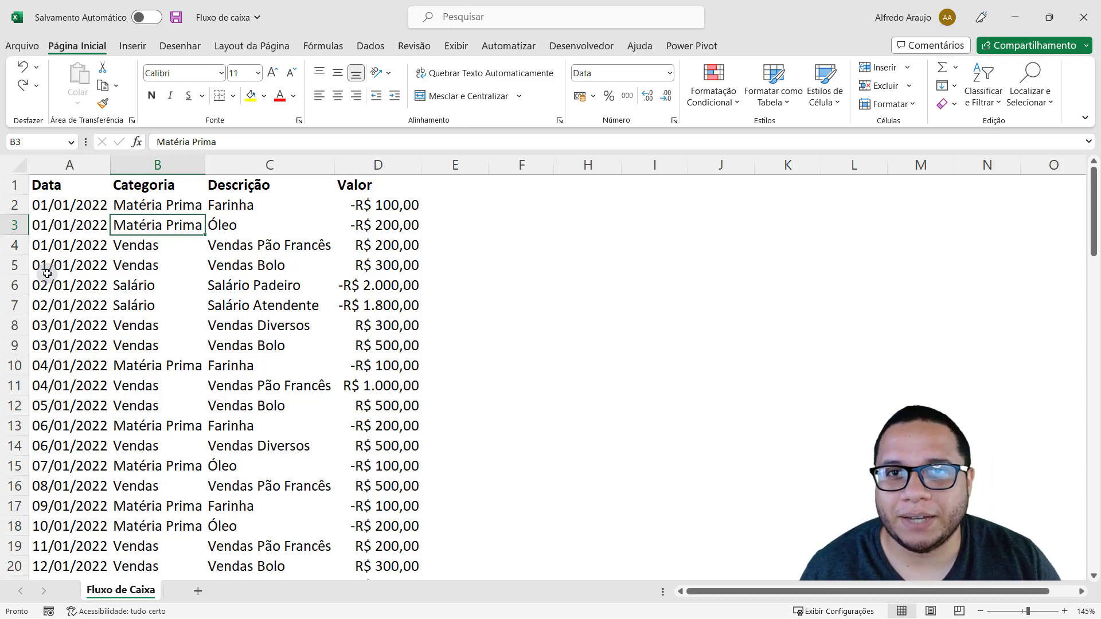
- Select cell C5 and move from there to the Categoria header in B1
left_click(252, 265)
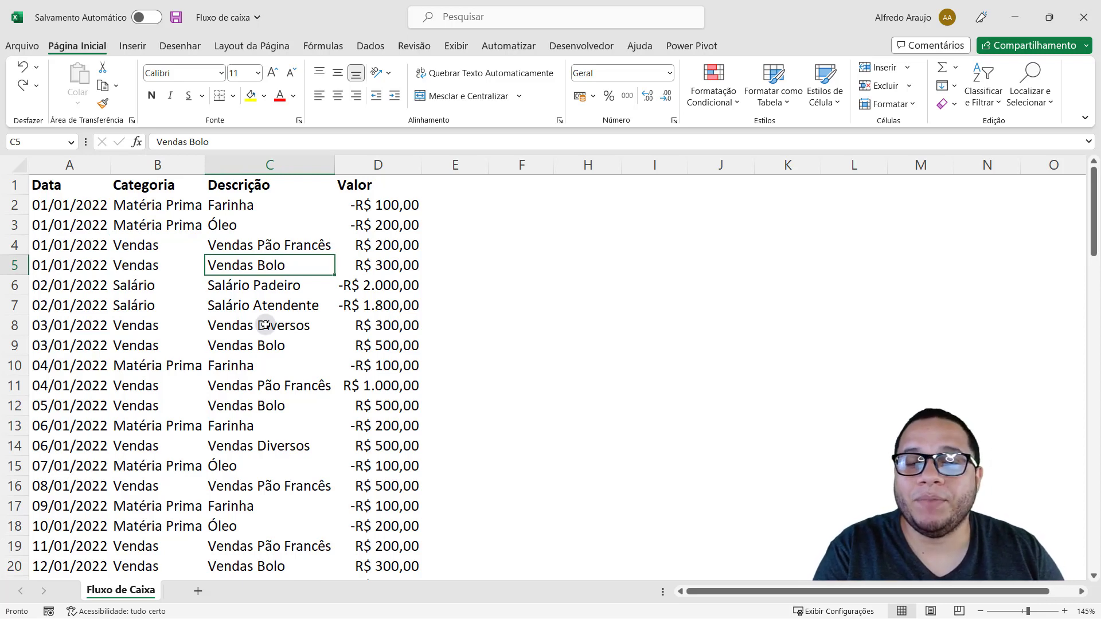
key("Left")
key("Up")
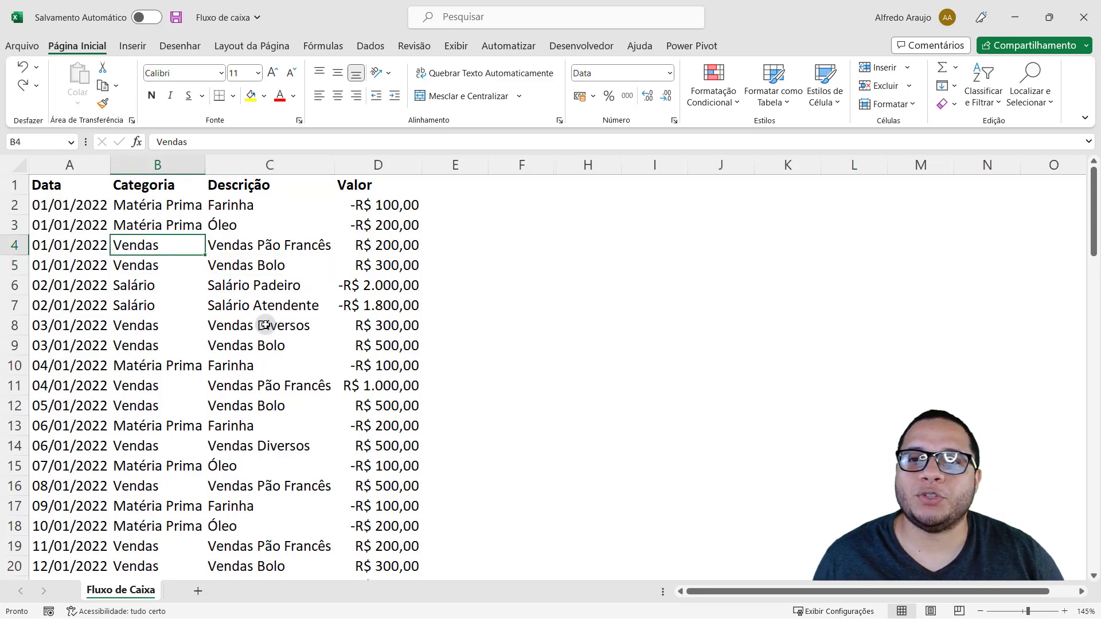
key("Right")
key("Left")
key("Up")
key("Up")
key("Up")
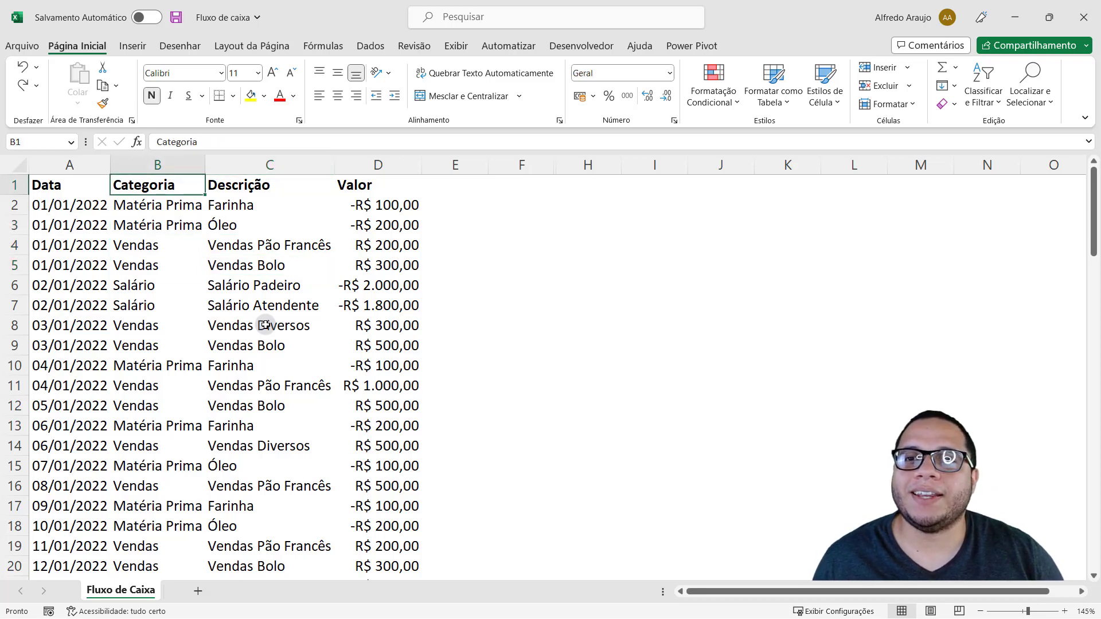
- Extend and shrink the selection from the Categoria header, finishing with B1:C1 selected
key("shift+Right")
key("shift+Left")
key("shift+Right")
key("shift+Left")
key("shift+Right")
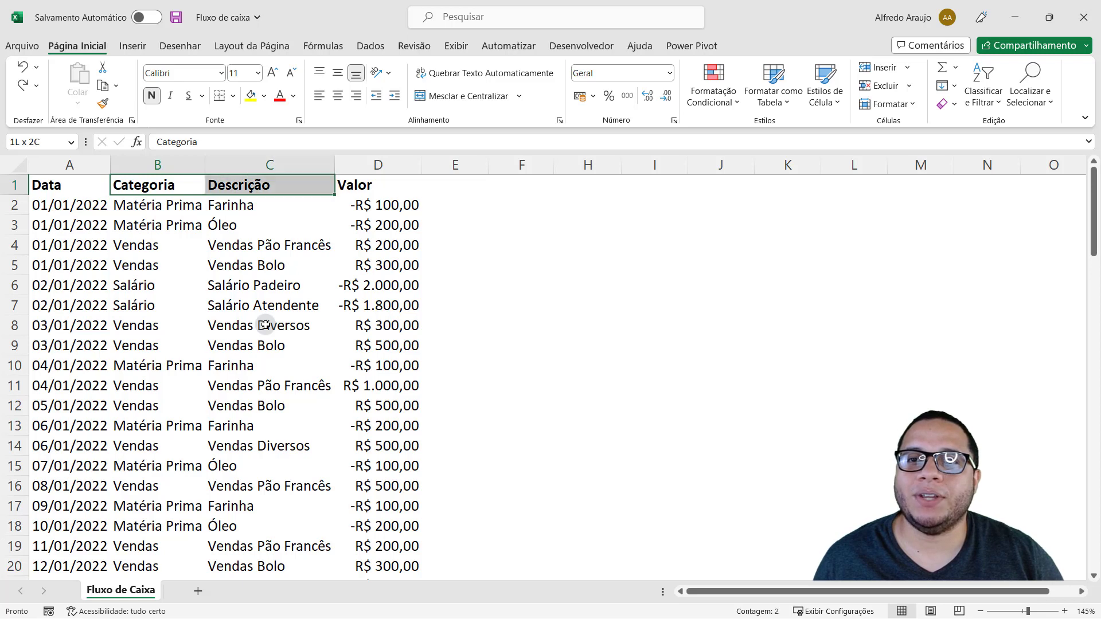
- From cell C2, select the entire Descrição column, then insert a blank column before it and delete it, twice
key("Down")
key("Right")
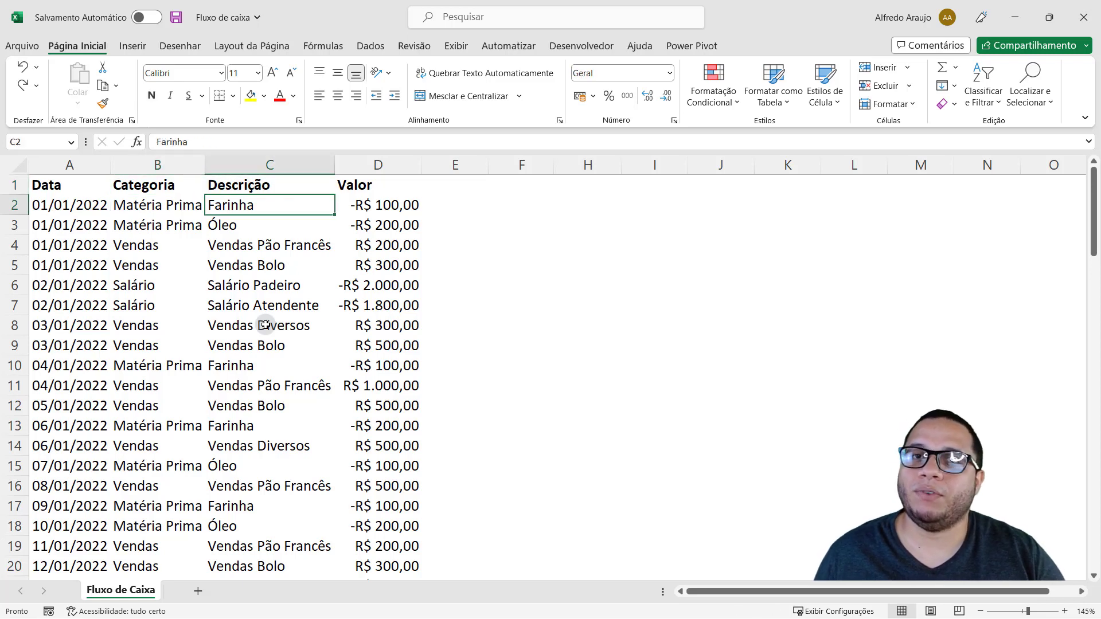
key("ctrl+space")
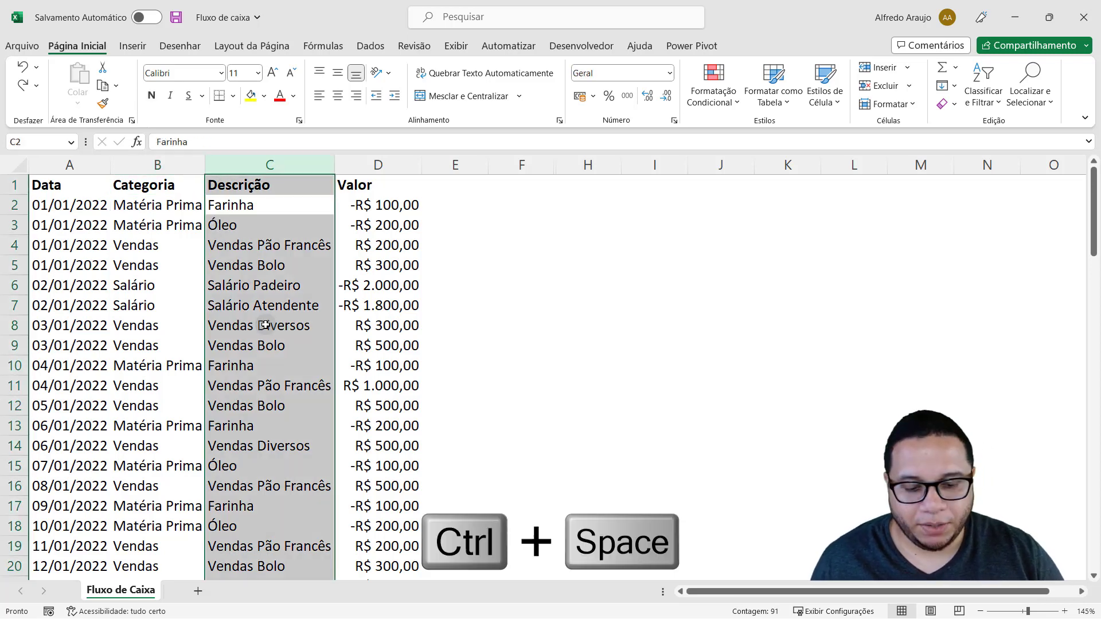
key("ctrl+shift+=")
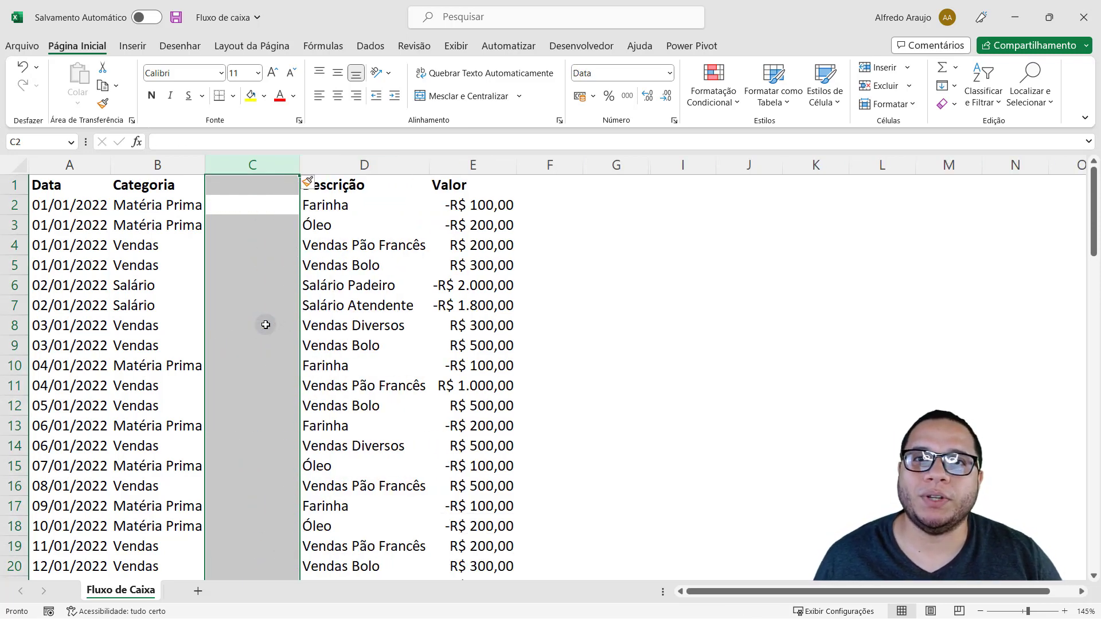
key("ctrl+minus")
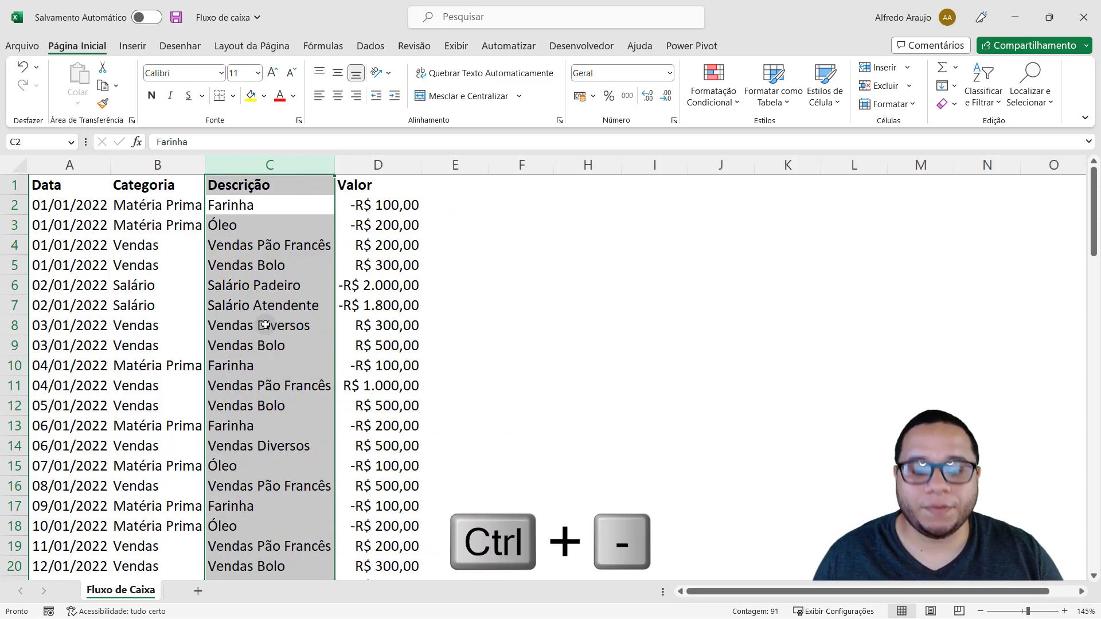
key("ctrl+shift+=")
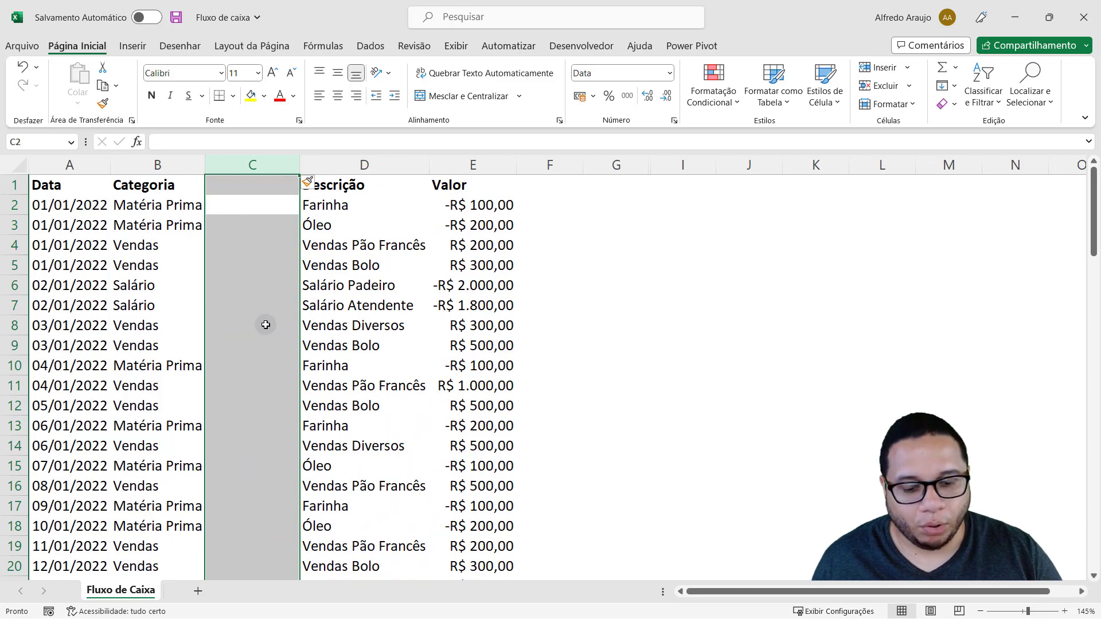
key("ctrl+minus")
- Go to cell C5, select the entire row 5, and insert five blank rows above it
key("Down")
key("Down")
key("Down")
key("Down")
key("Down")
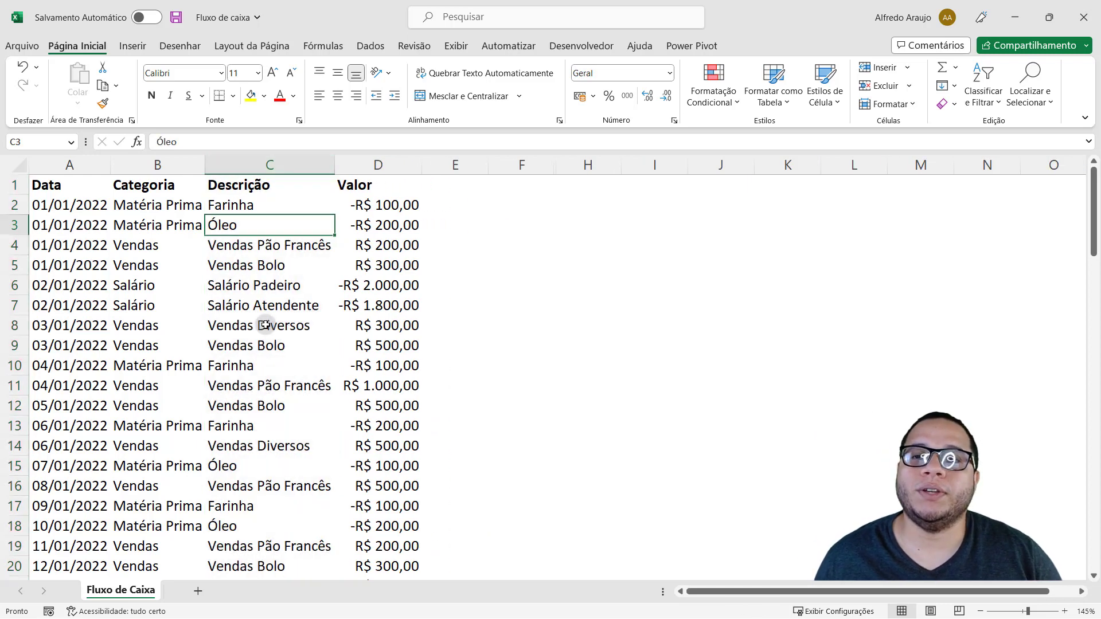
key("Up")
key("Up")
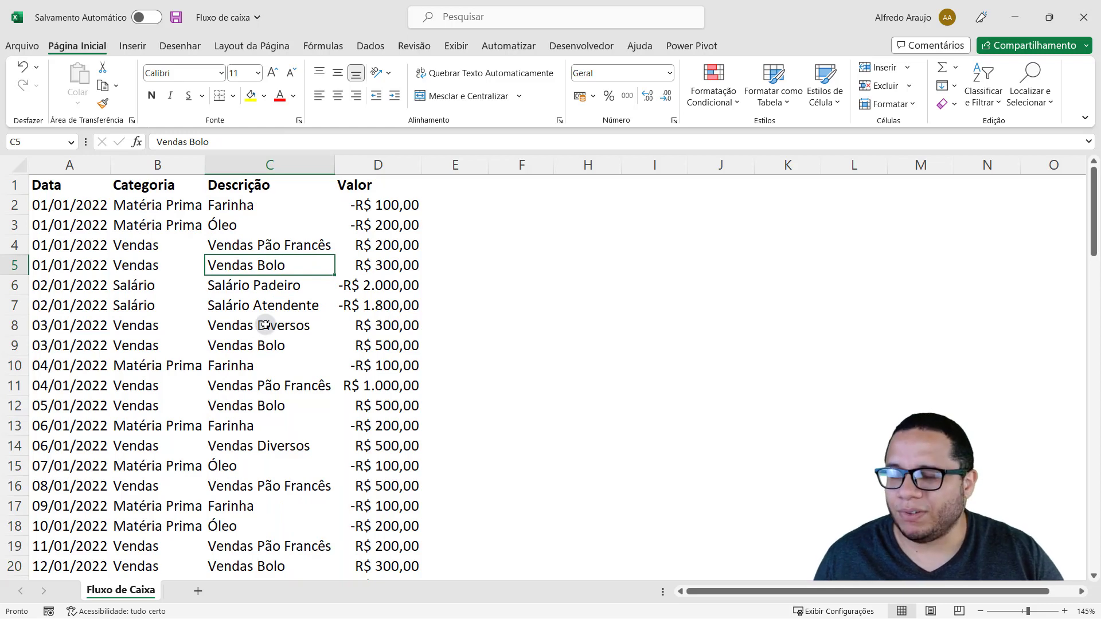
key("shift+space")
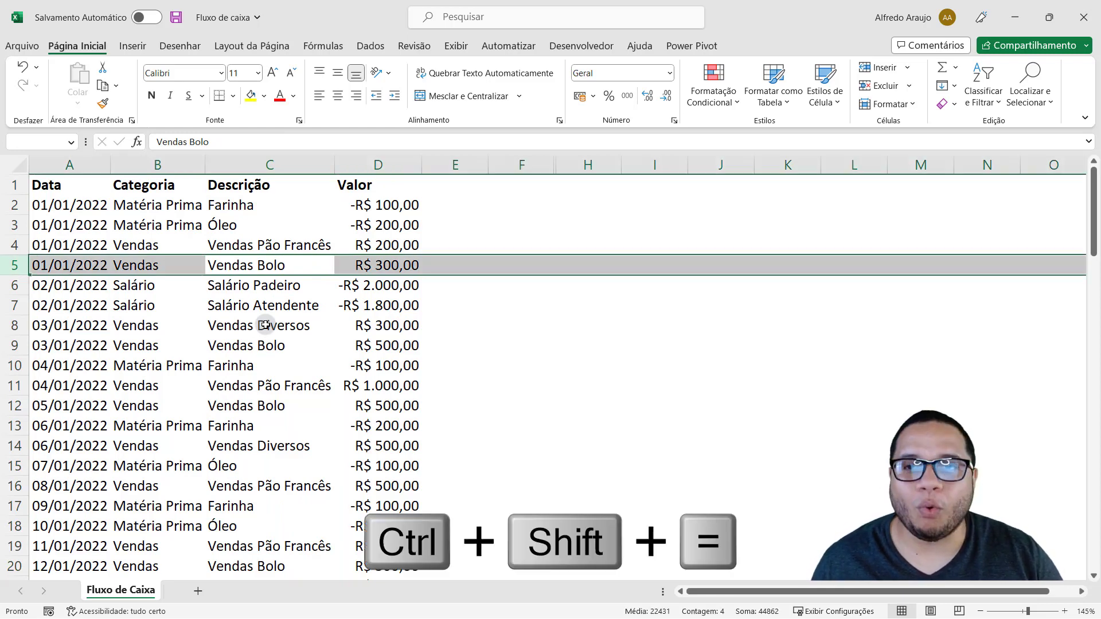
key("ctrl+shift+equal")
key("ctrl+shift+equal")
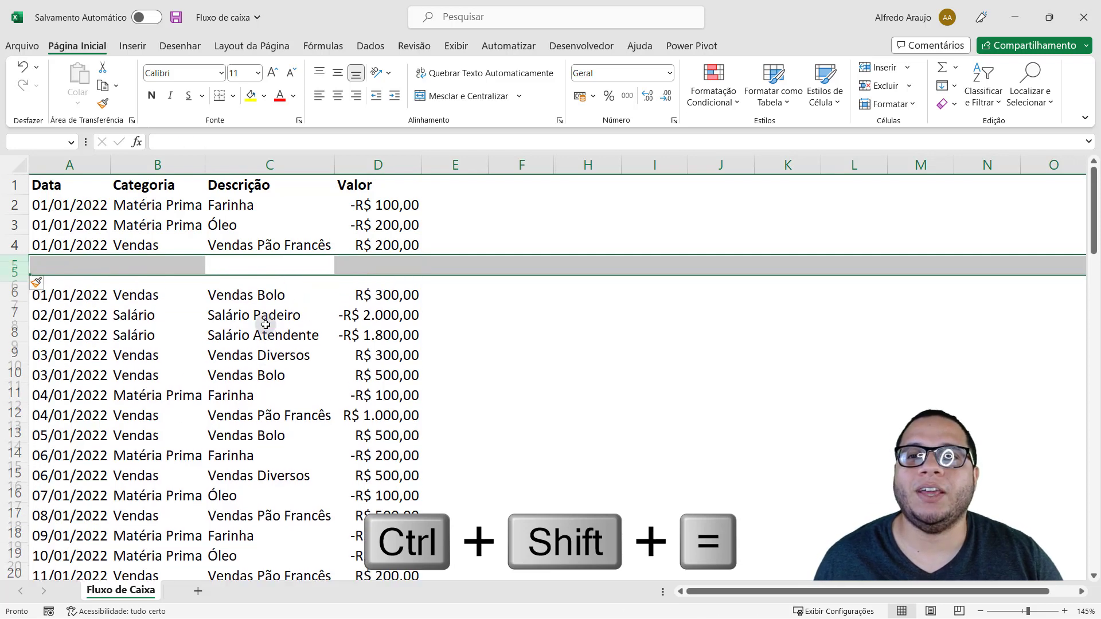
key("ctrl+shift+equal")
key("ctrl+shift+equal")
key("ctrl+shift+equal")
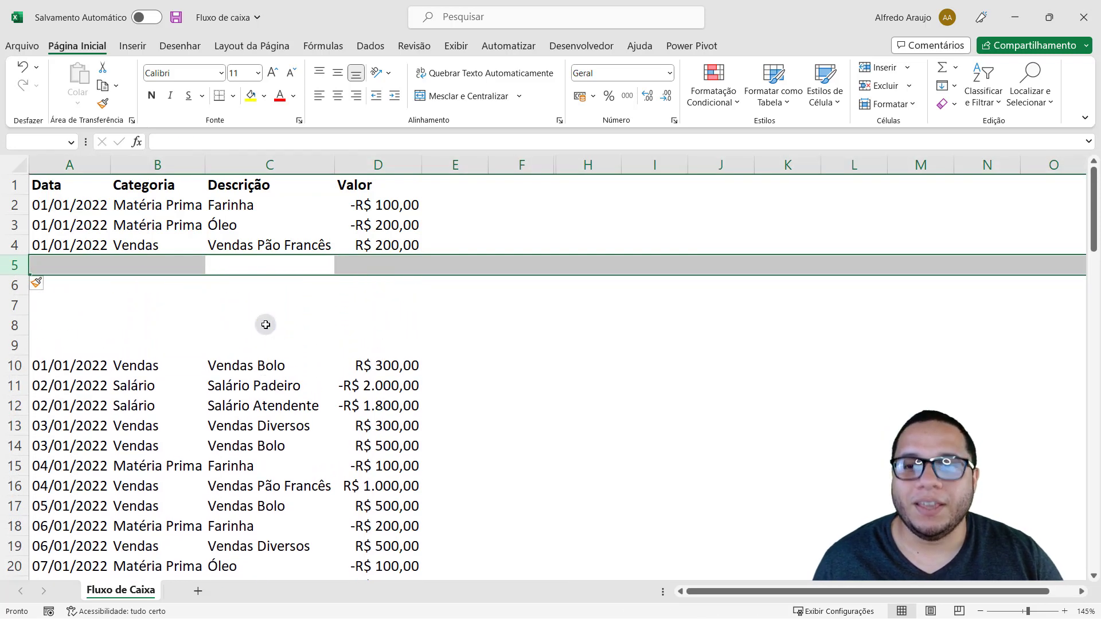
- Delete the five blank rows inserted at row 5
key("ctrl+minus")
key("ctrl+minus")
key("ctrl+minus")
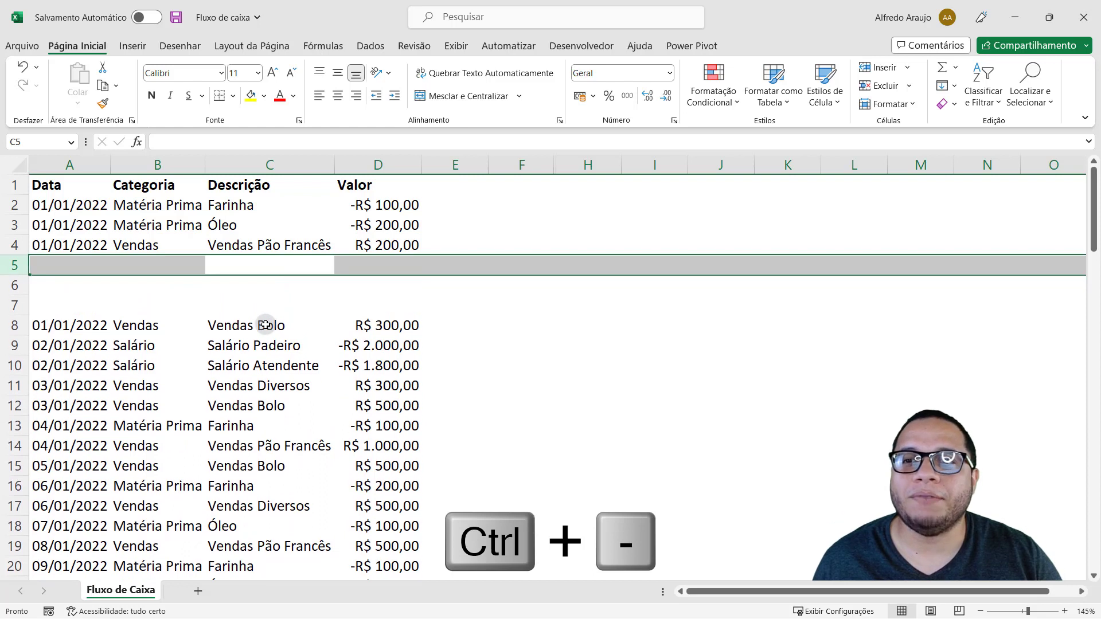
key("ctrl+minus")
key("ctrl+minus")
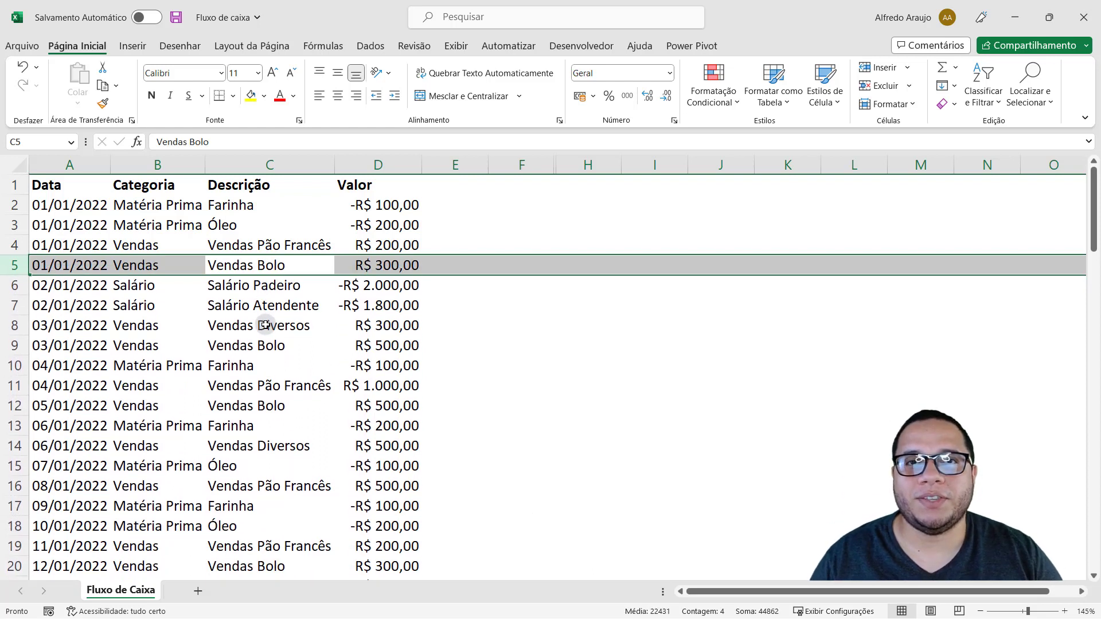
- From cell A6, select the entire Data column and move it between the Descrição and Valor columns without overwriting data
key("Down")
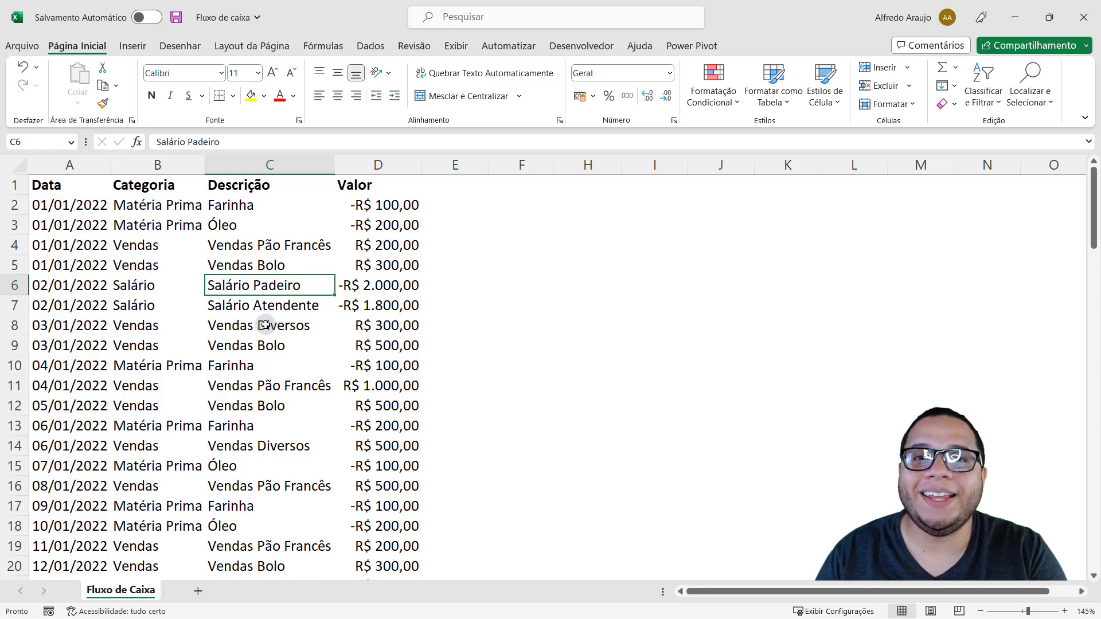
key("Left")
key("Left")
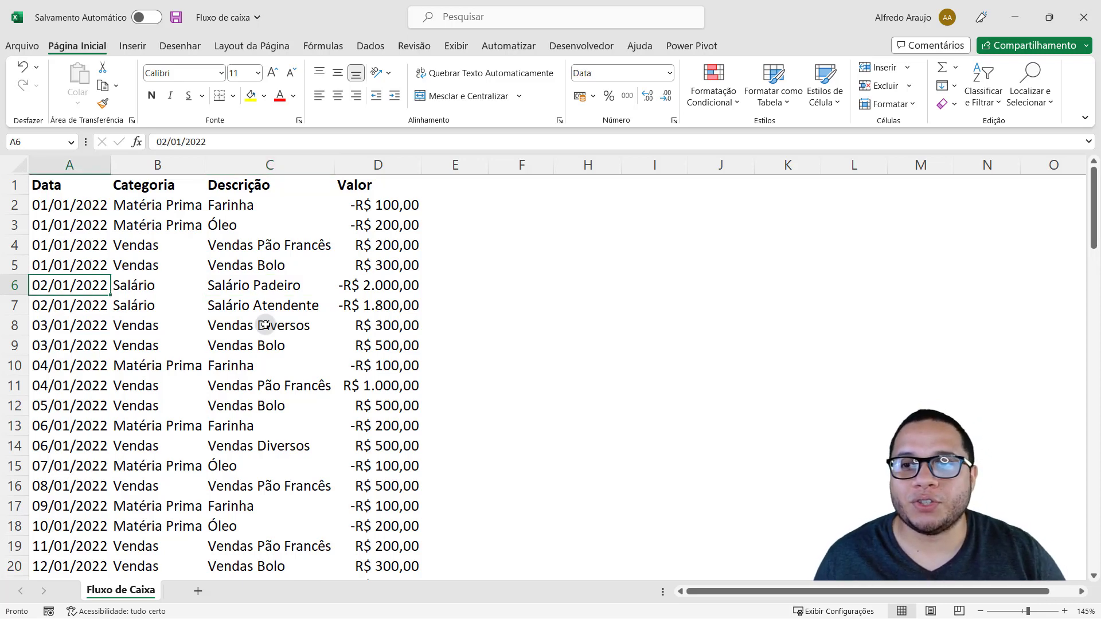
key("ctrl+space")
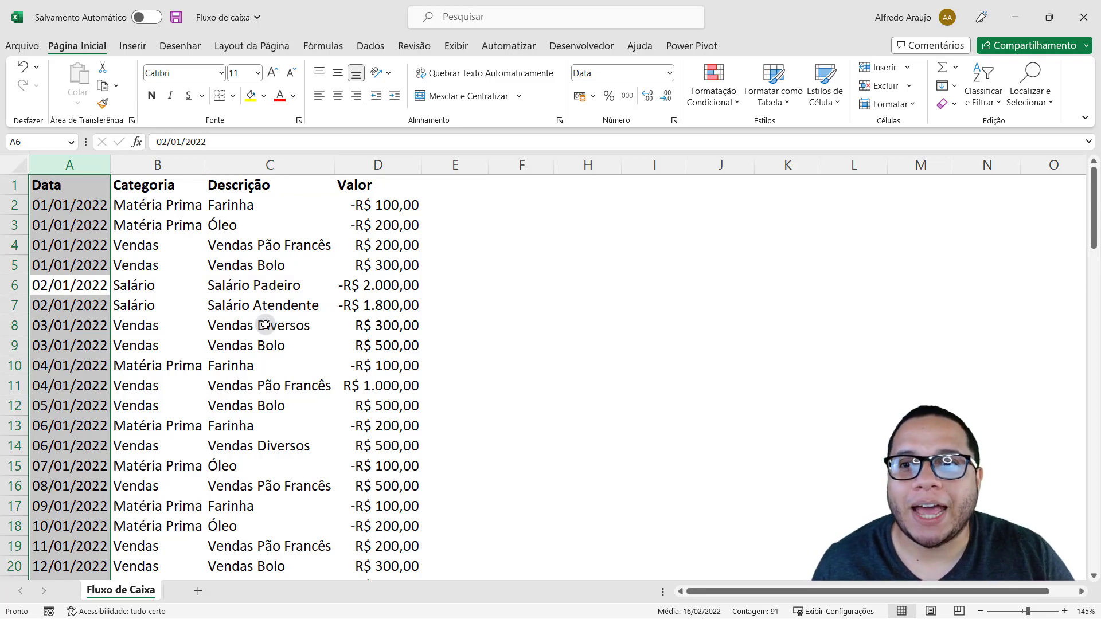
key("shift")
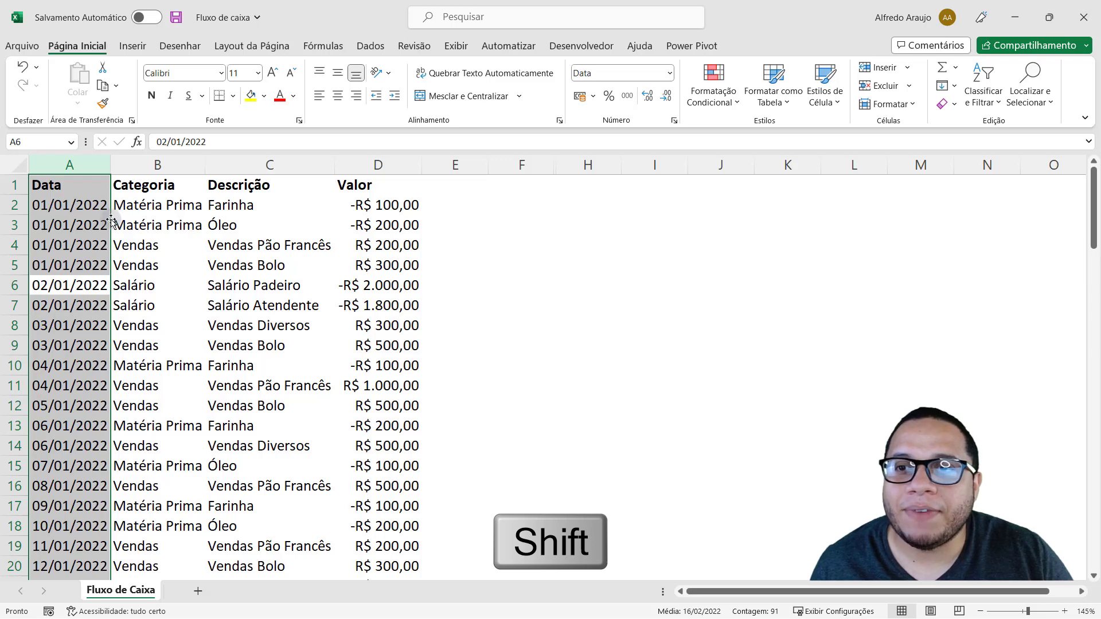
left_click_drag(112, 221, 319, 224)
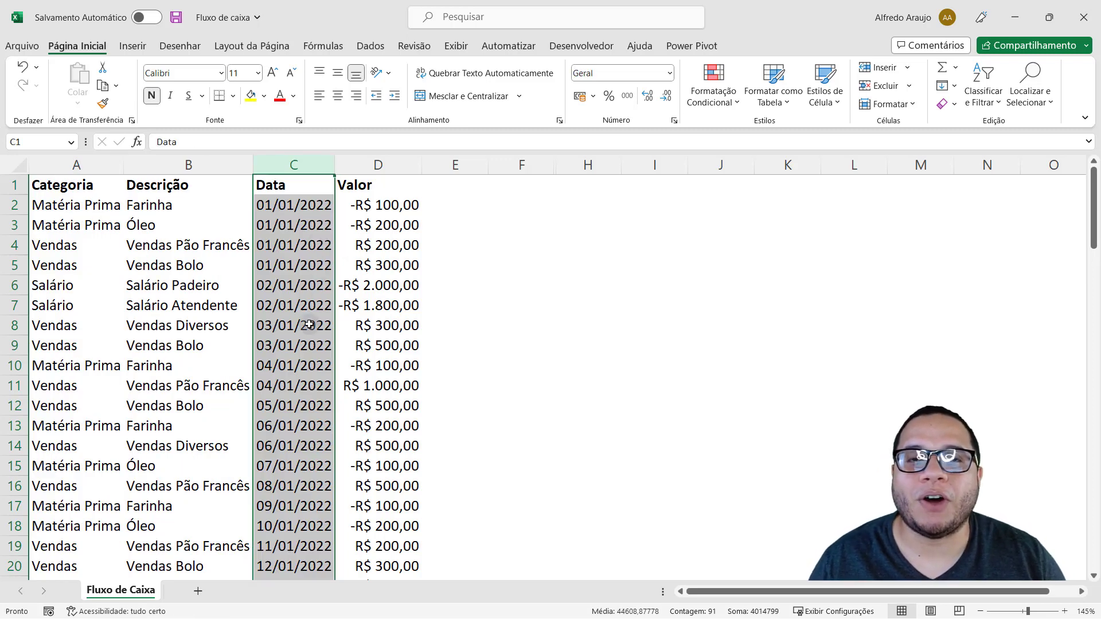
- Starting at C1, select the Data and Valor columns down to row 91 and insert a default chart from them
key("Up")
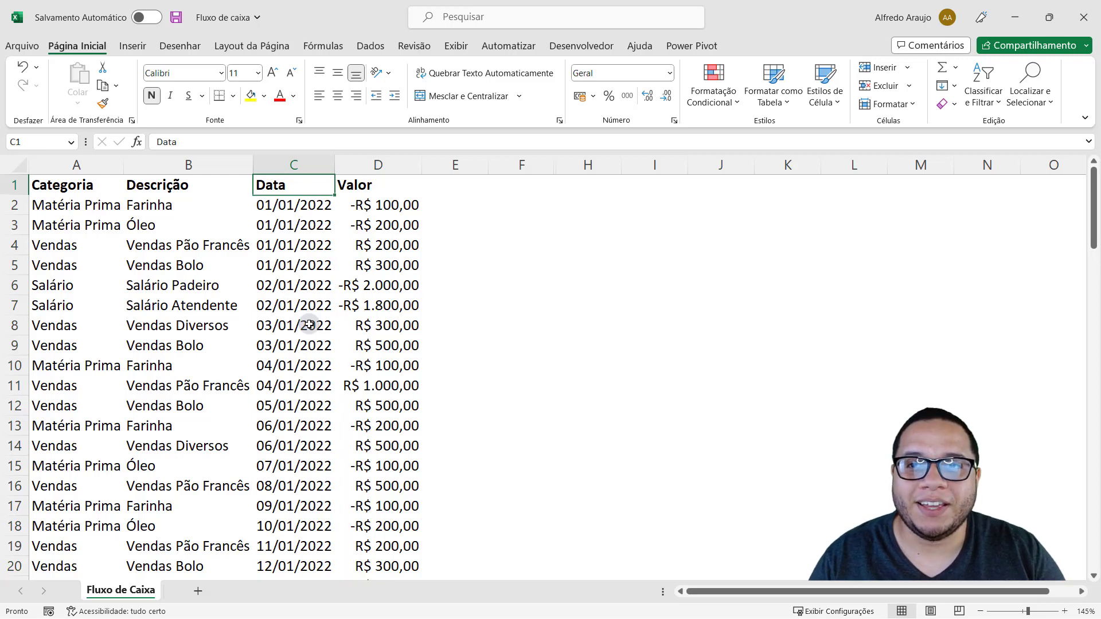
key("ctrl+shift+Down")
key("ctrl+shift+Up")
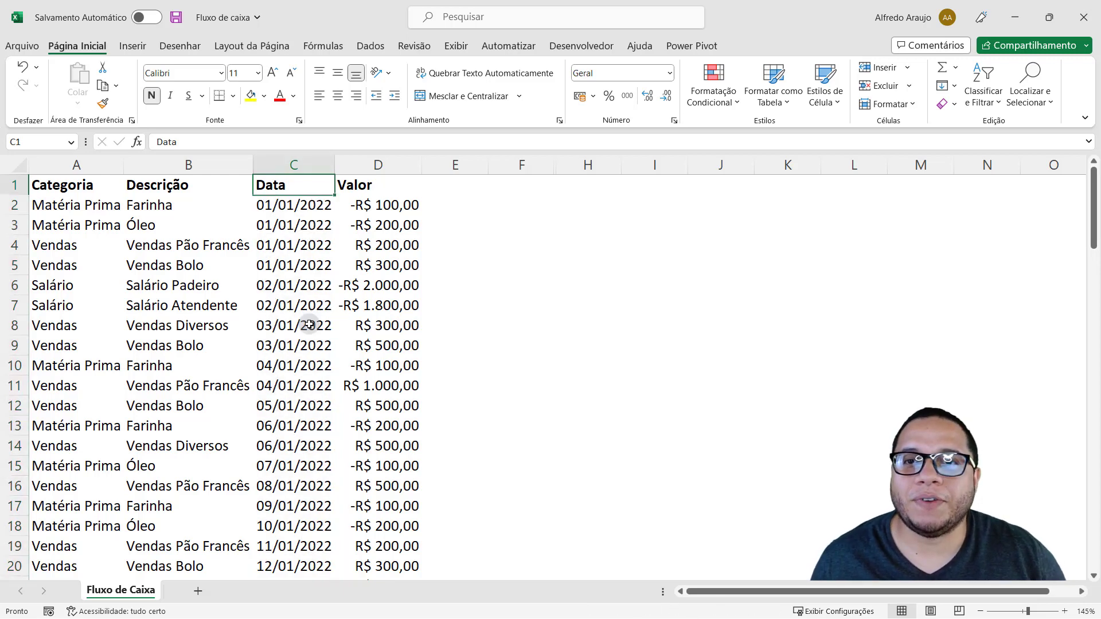
key("ctrl+shift+Down")
key("shift+Right")
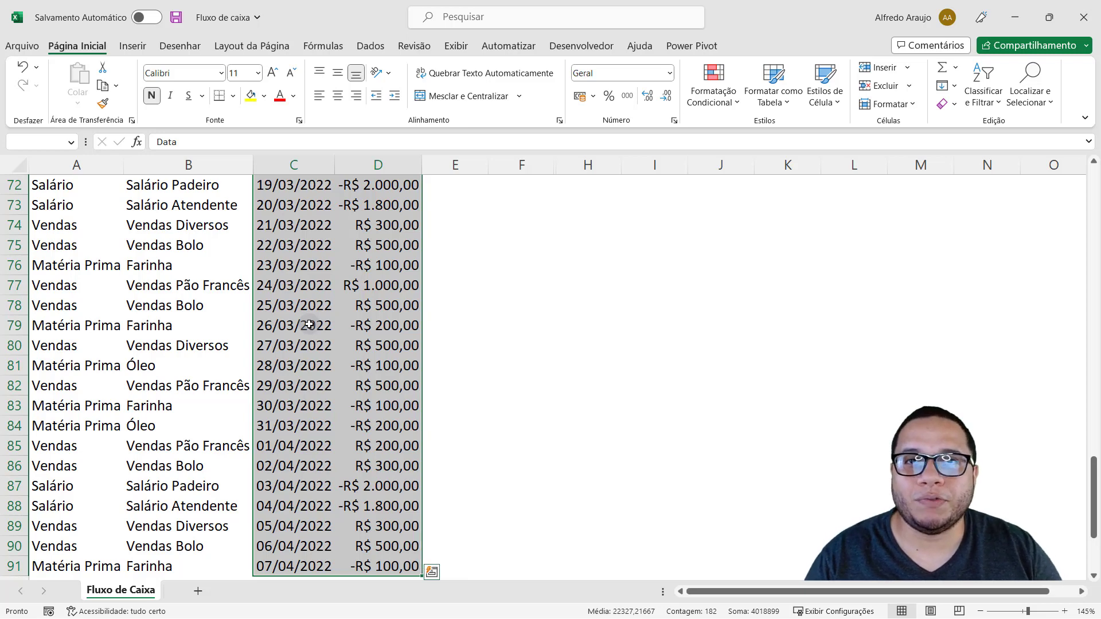
key("alt+F1")
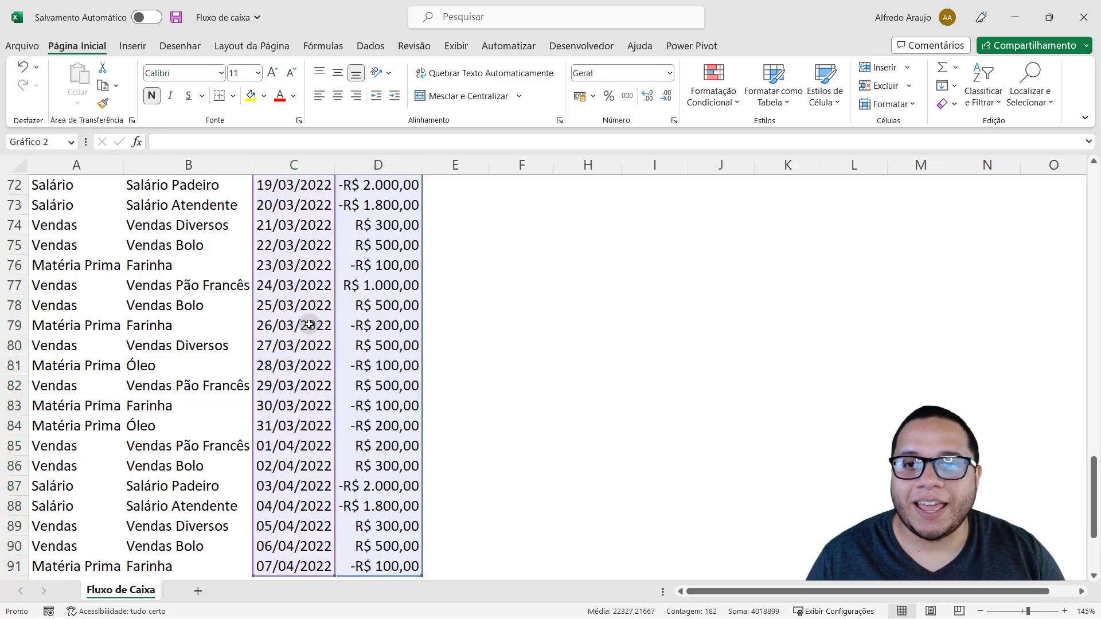